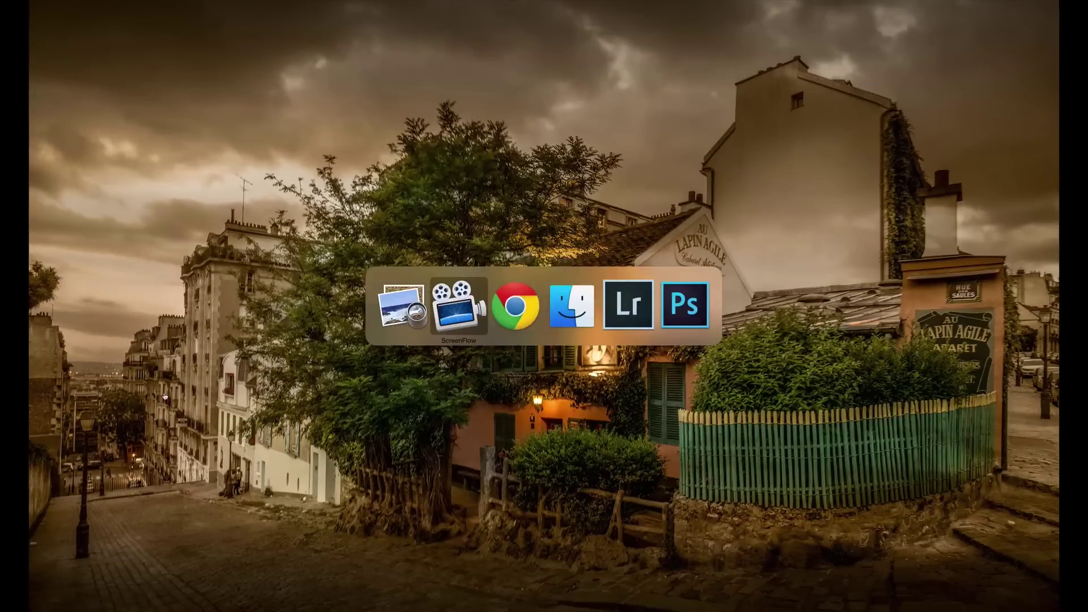
- Switch to Lightroom and set Shadows to +100 and Highlights to -100
key(super+Tab)
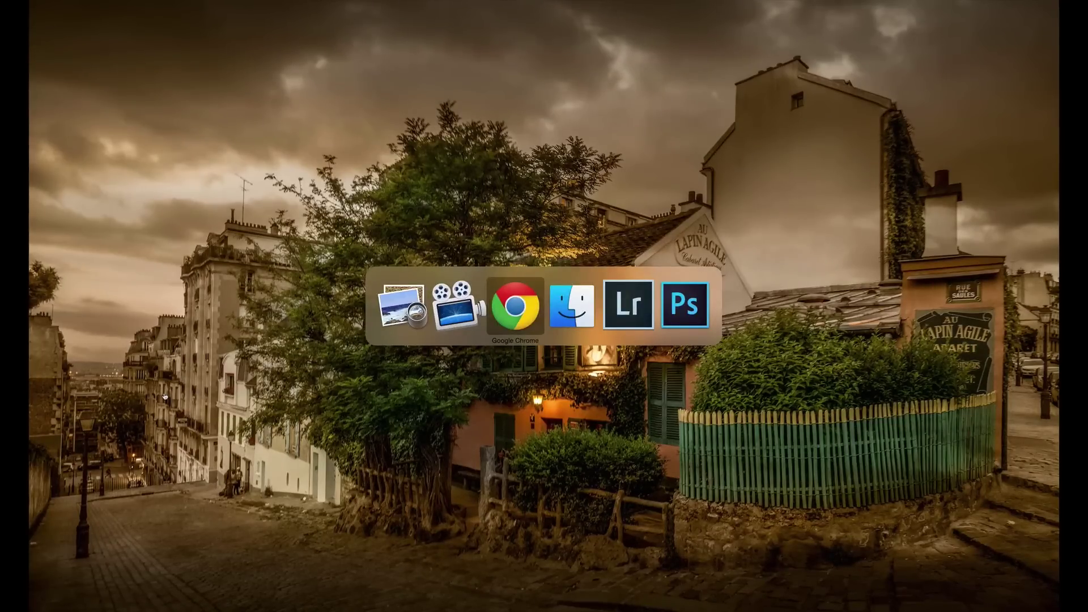
key(super+Tab)
key(super+Tab)
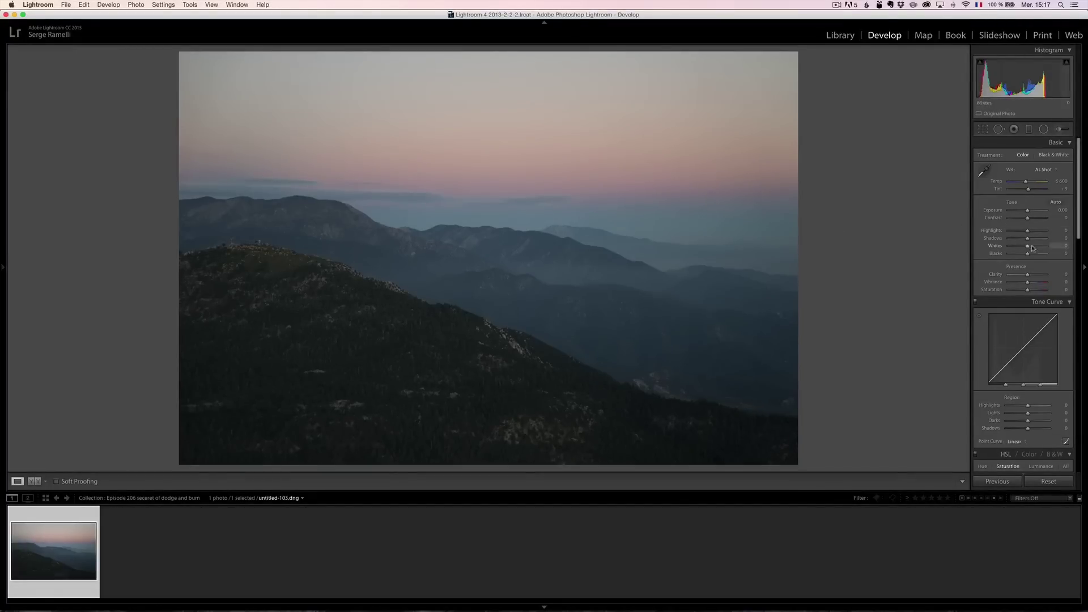
drag(1028, 241, 1053, 241)
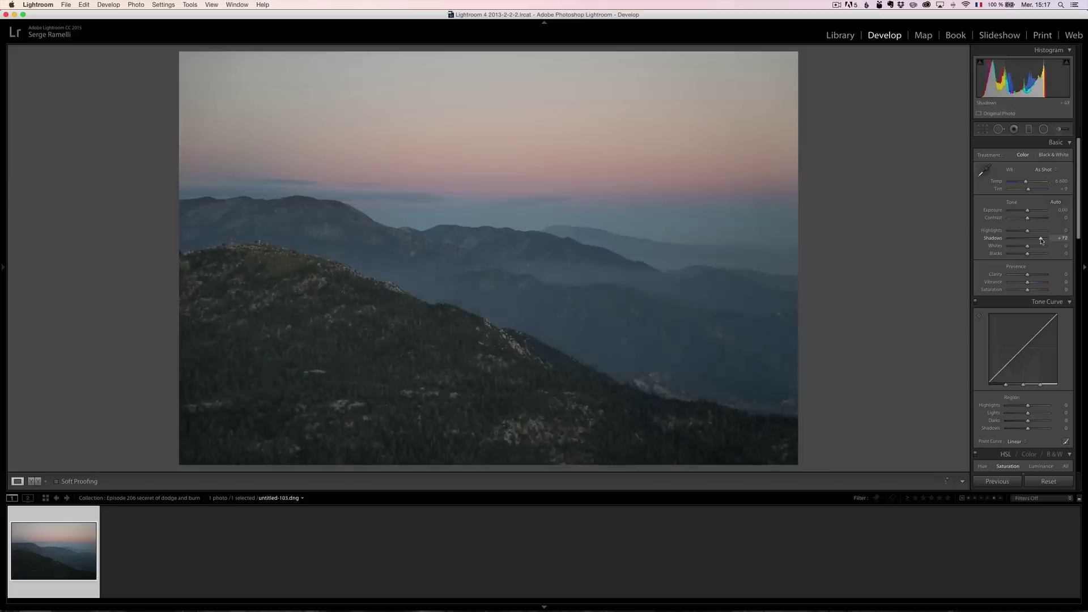
drag(1028, 231, 1004, 234)
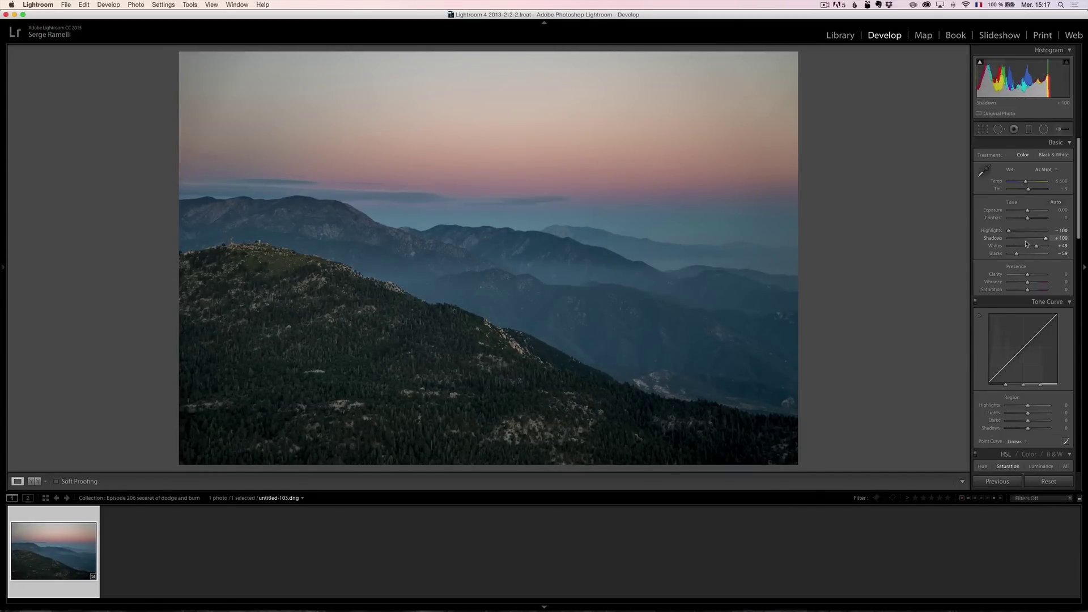
- Compare the recovered tones against the original in before/after view
key(alt)
key(backslash)
key(backslash)
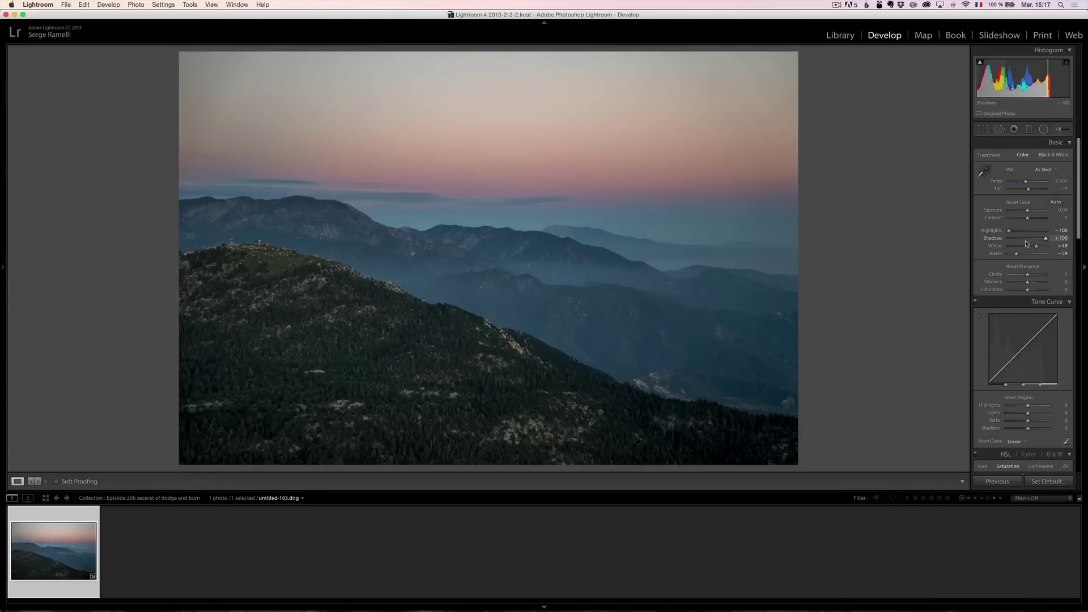
key(backslash)
key(backslash)
- Add a graduated filter over the sky with exposure about 0.09 and Saturation 57
click(1027, 130)
drag(588, 134, 592, 265)
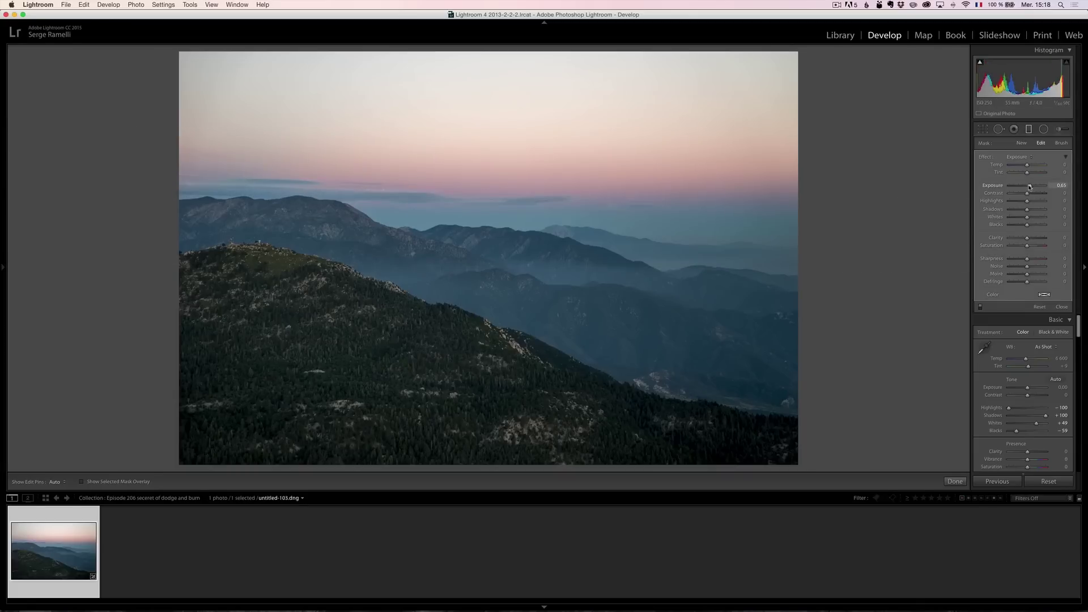
drag(1030, 187, 1027, 187)
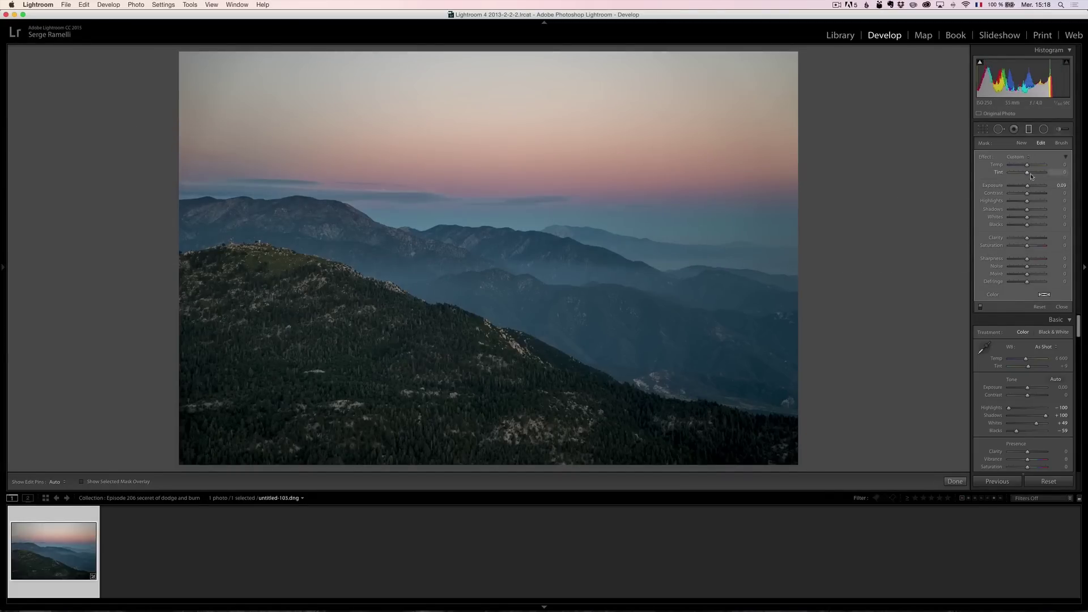
click(1039, 247)
drag(1038, 248, 1036, 247)
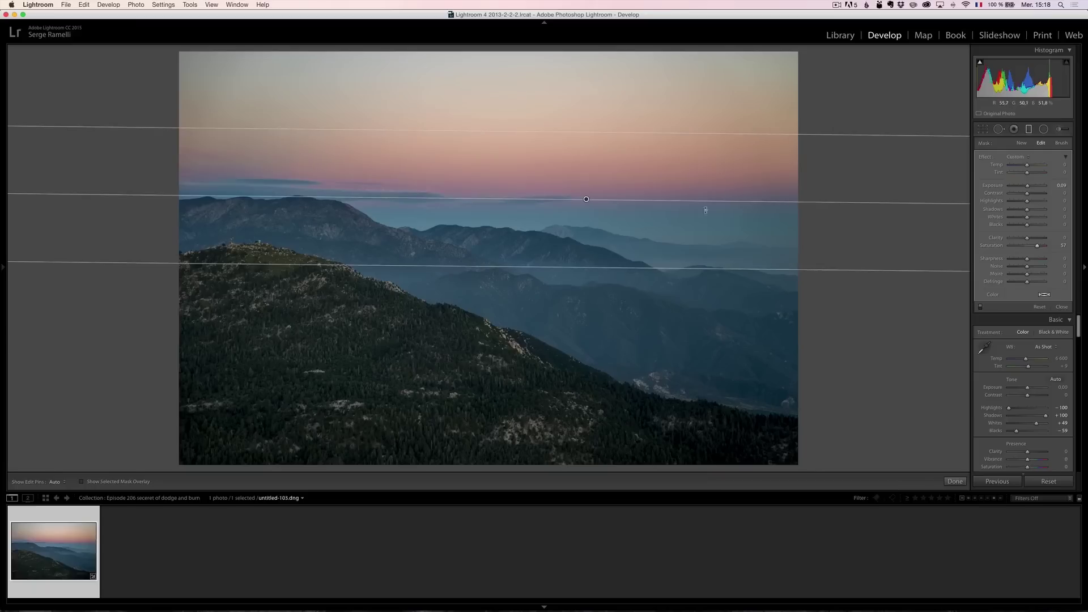
click(1061, 308)
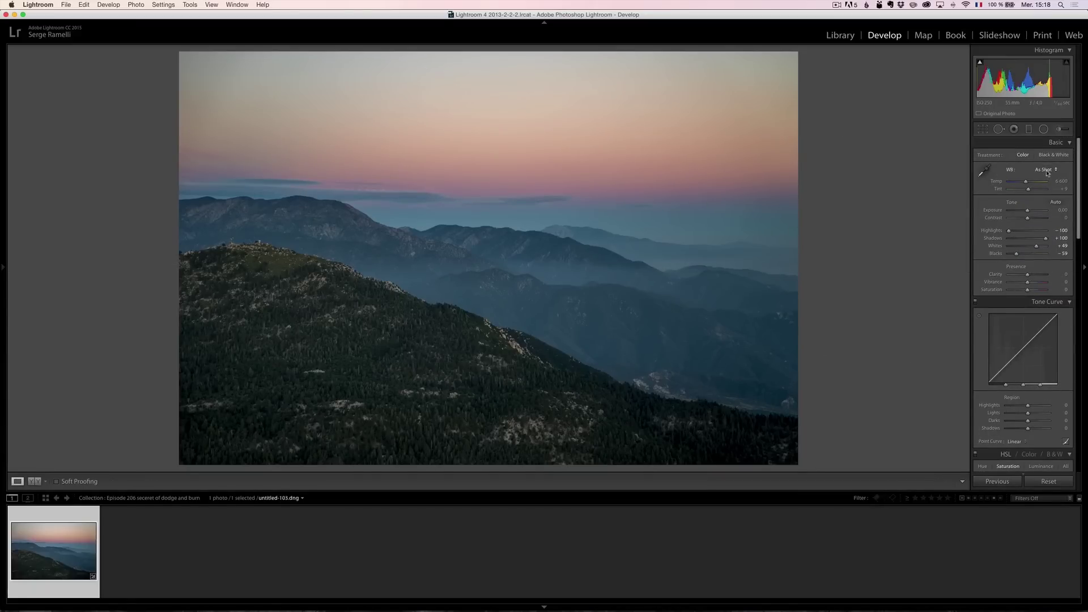
- Warm the white balance with the Shade preset and push Tint to +28
click(1045, 170)
click(1046, 194)
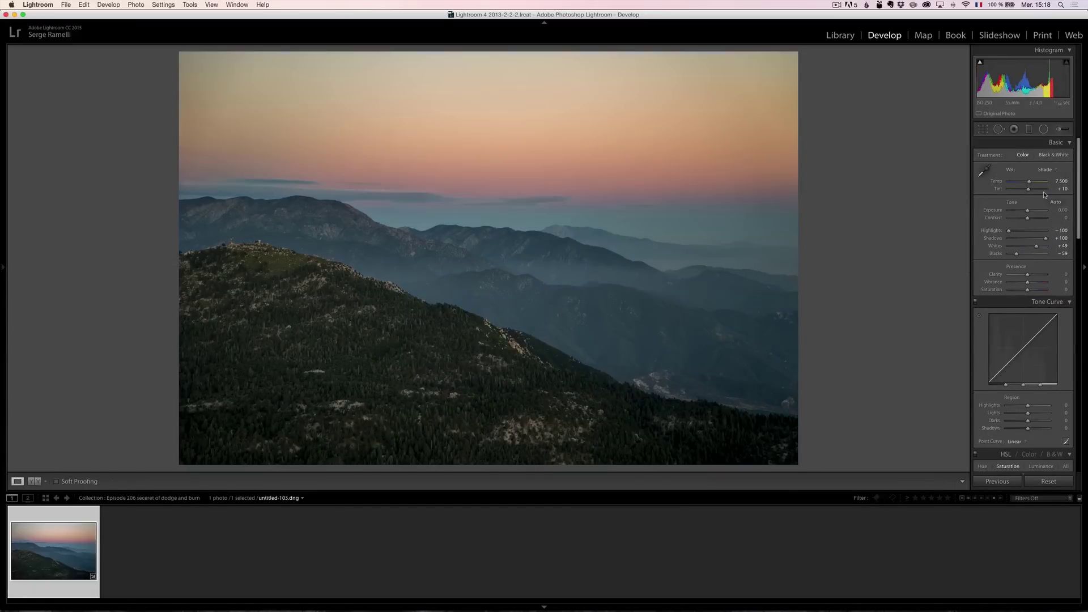
drag(1028, 190, 1030, 192)
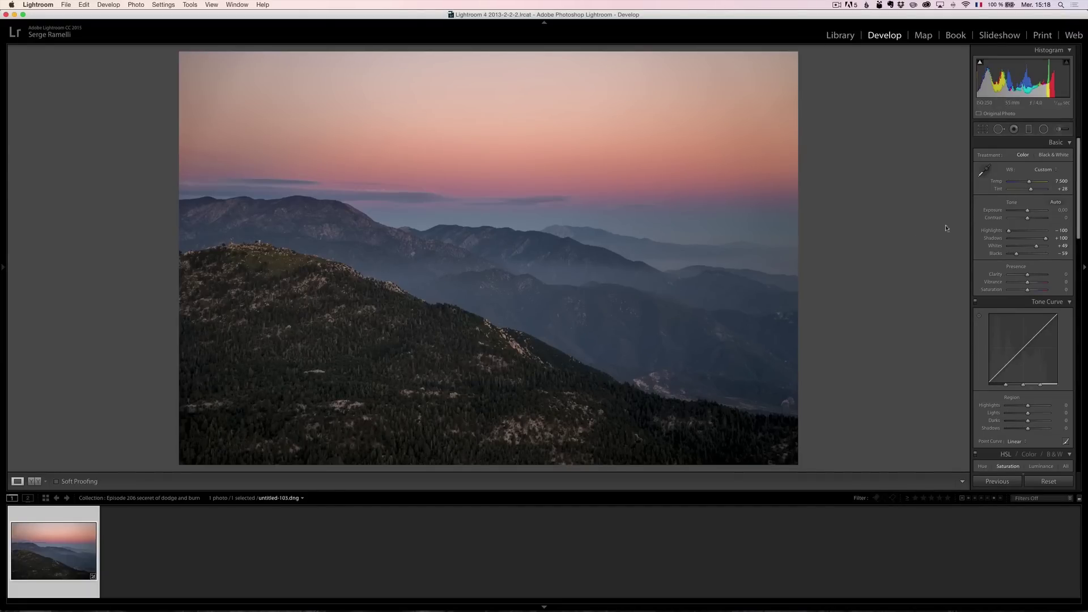
drag(1081, 234, 1081, 363)
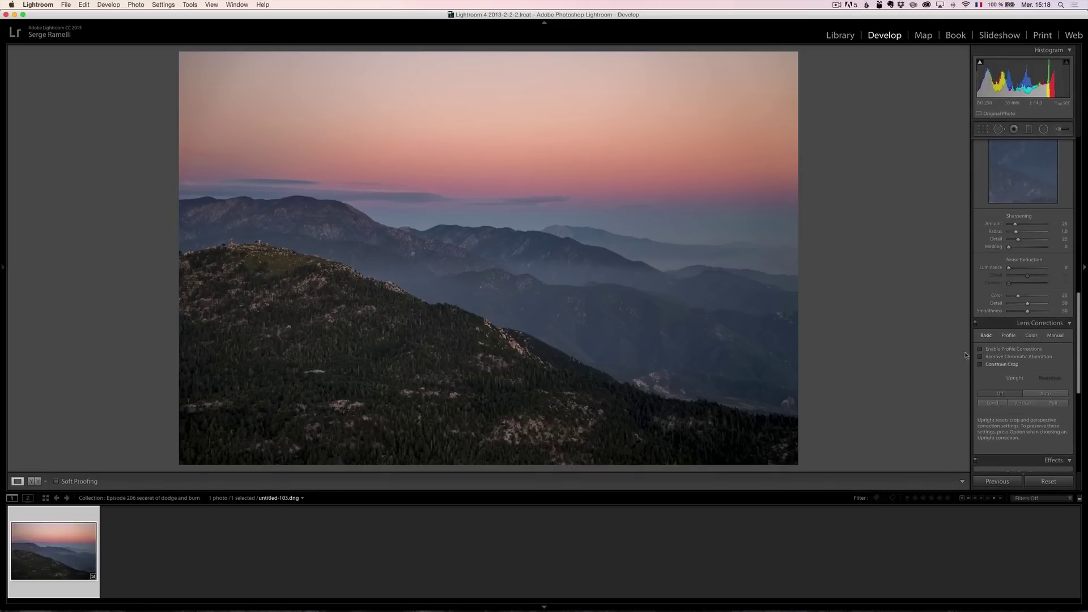
- Zoom to 1:1 on the distant ridges and add Luminance noise reduction of 20
click(672, 266)
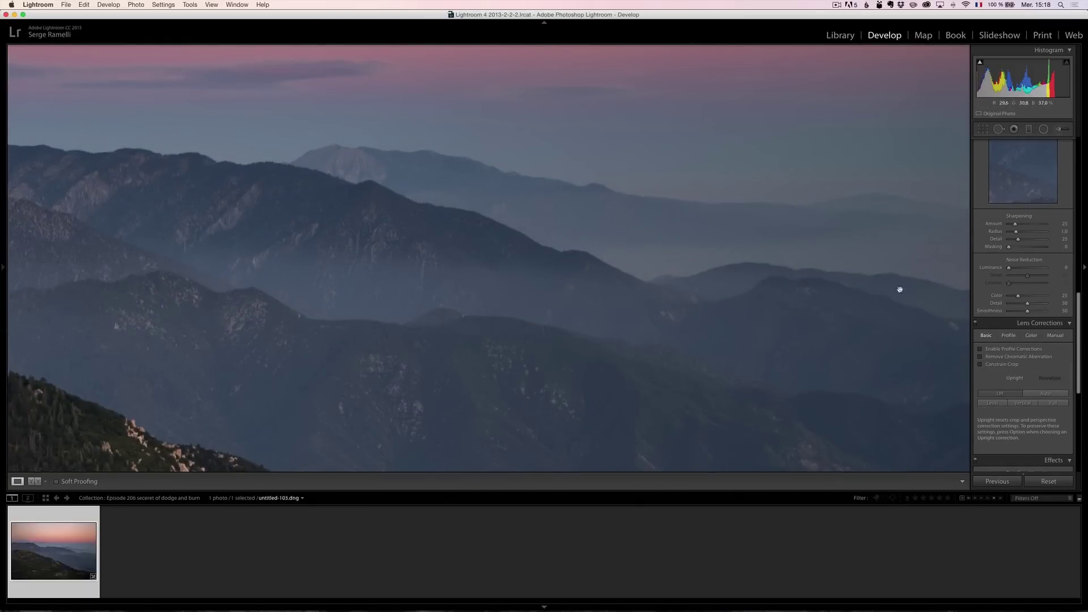
drag(1079, 328, 1081, 316)
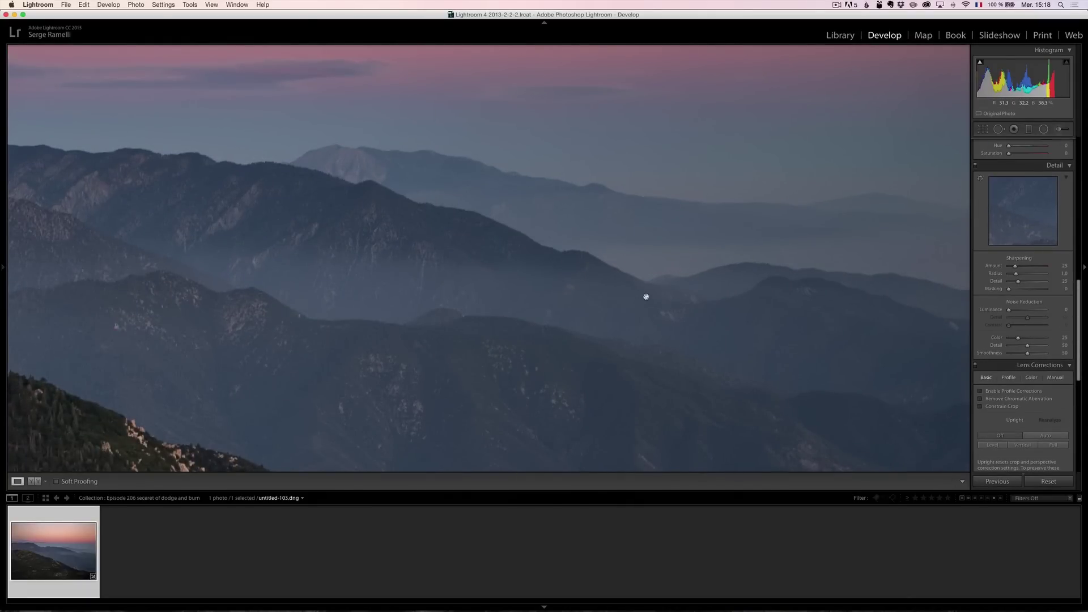
key(i)
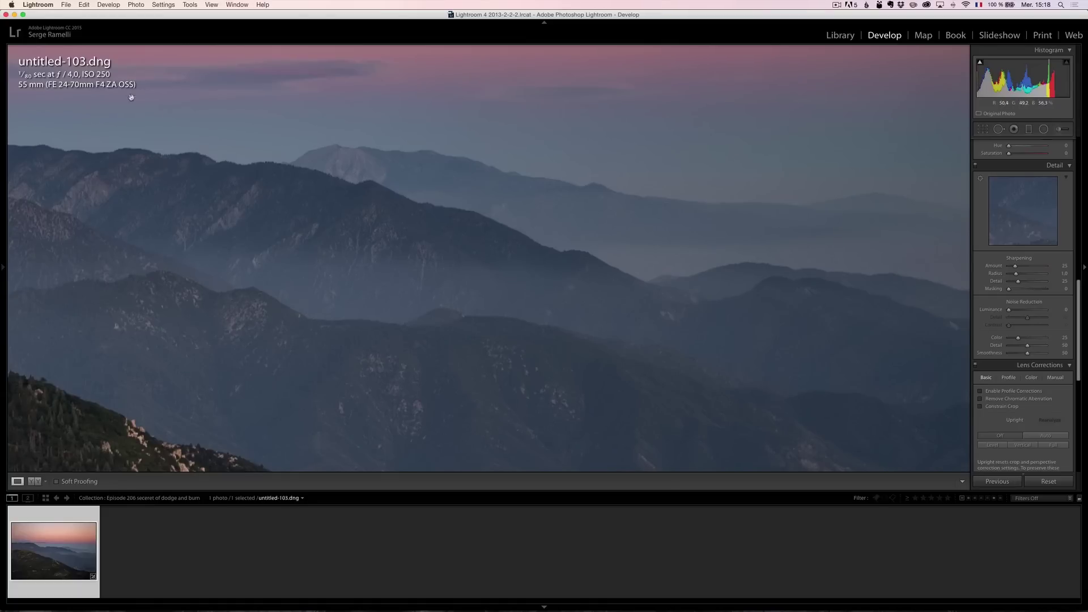
key(i)
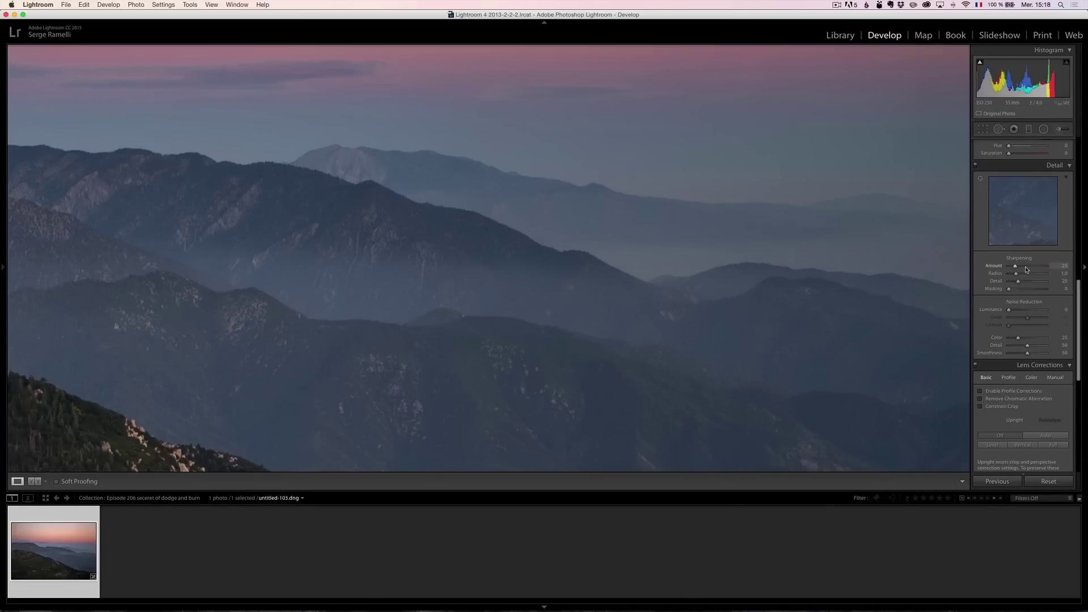
drag(1004, 312, 1016, 312)
- Set the sharpening Amount to exactly 80
drag(1015, 267, 1028, 271)
click(1061, 265)
text(80)
key(Return)
- Set sharpening Masking to 32 while previewing the mask, returning to the full-photo view
scroll(594, 131, up, 3)
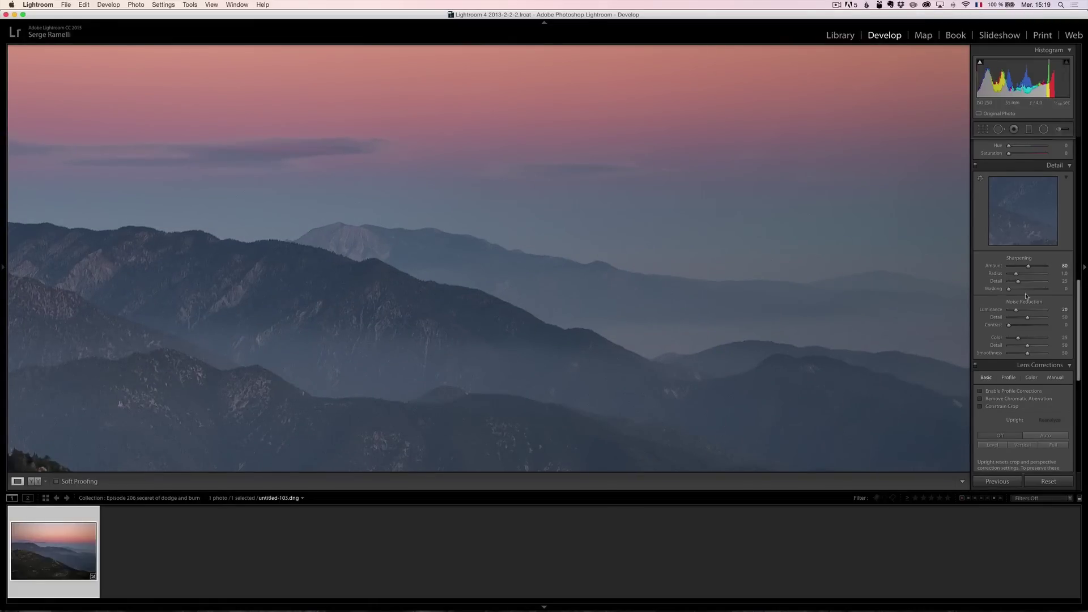
key(alt)
drag(1009, 292, 1024, 293)
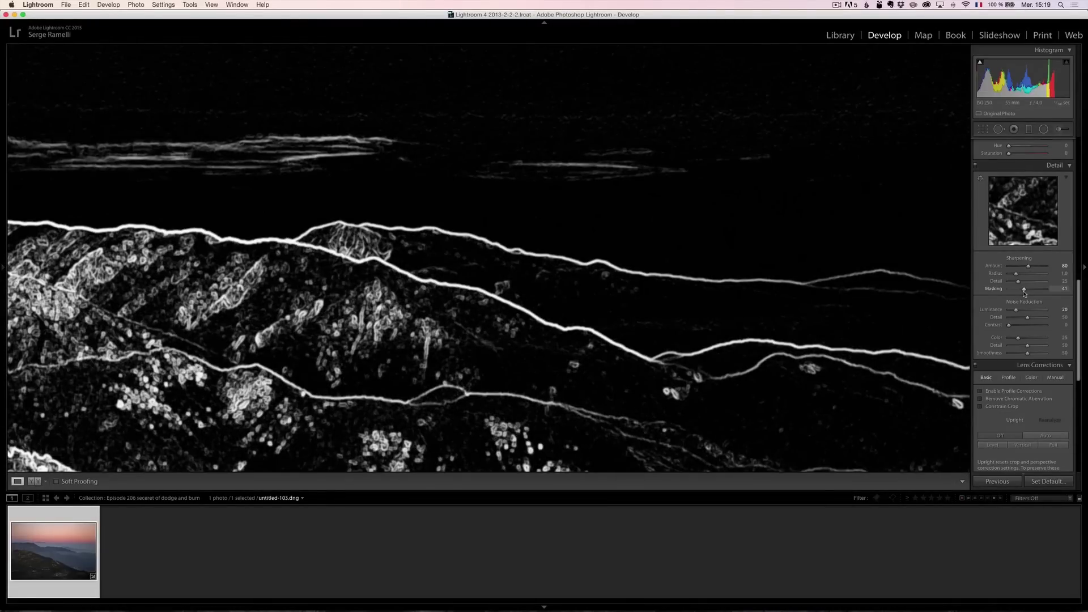
drag(1025, 294, 1021, 293)
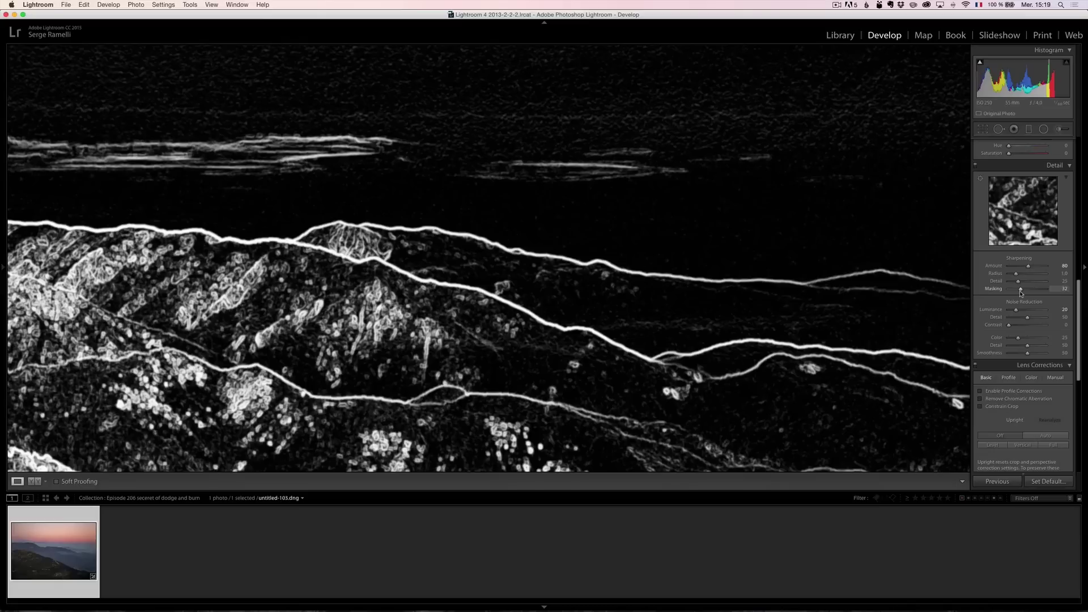
drag(1021, 293, 1020, 290)
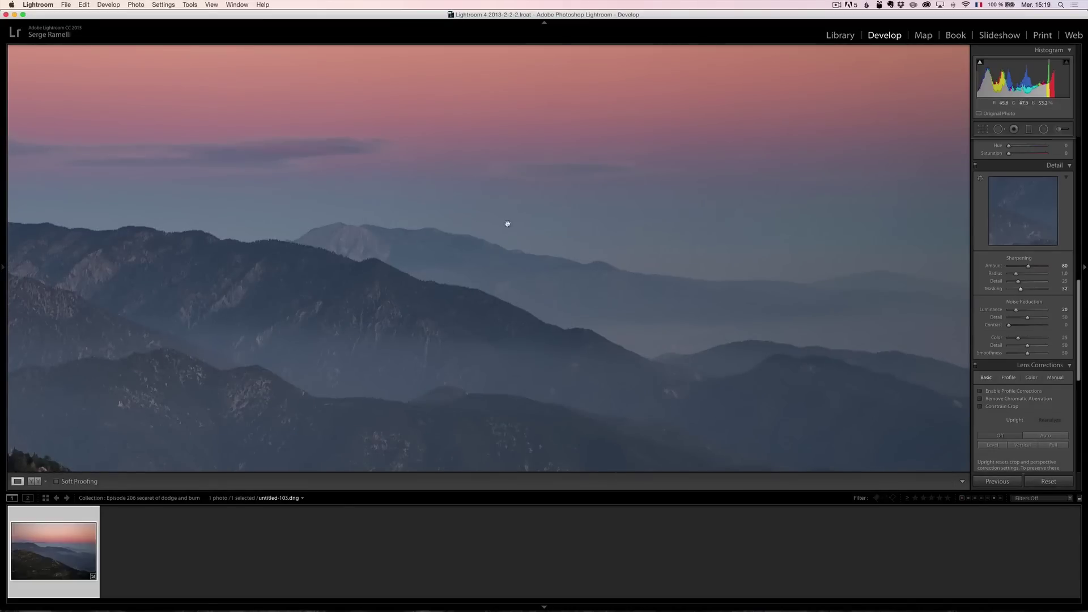
click(736, 187)
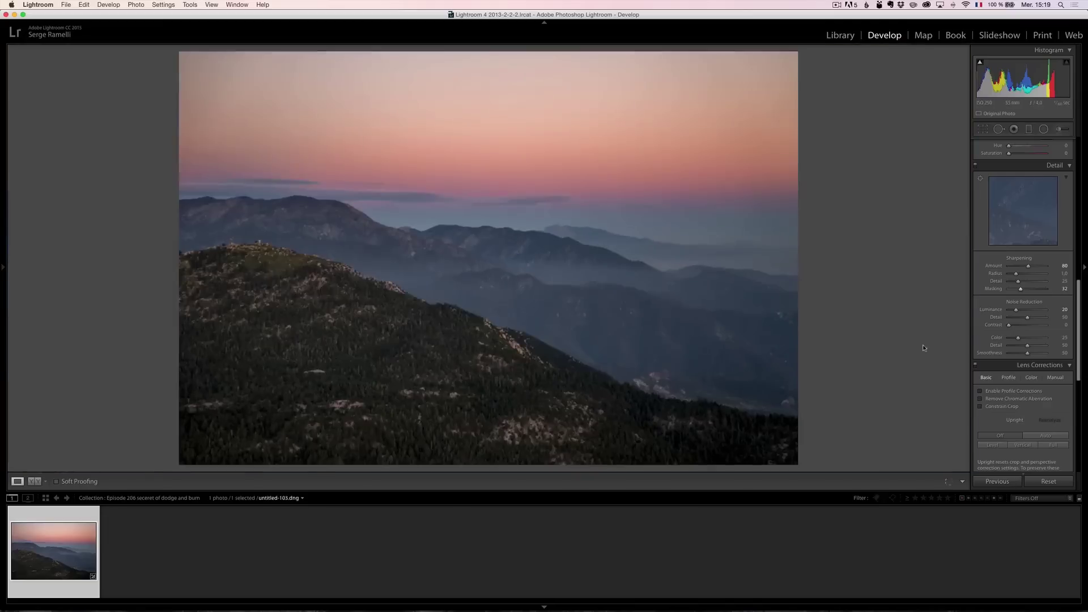
- Enable lens profile and chromatic aberration corrections, lower Exposure slightly, and raise Vibrance to +17
click(1020, 391)
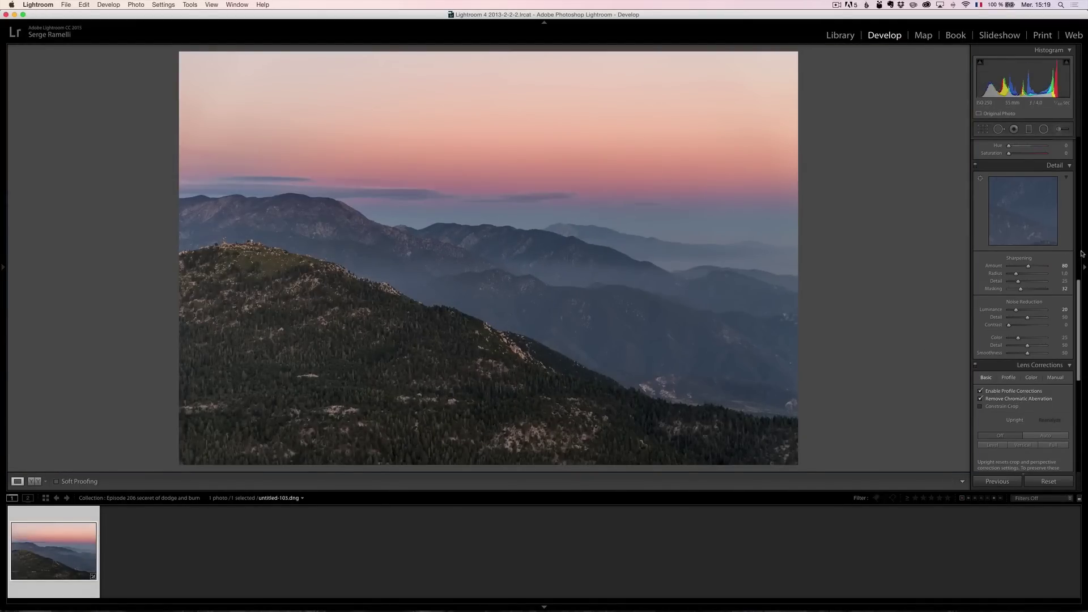
drag(1081, 253, 1080, 199)
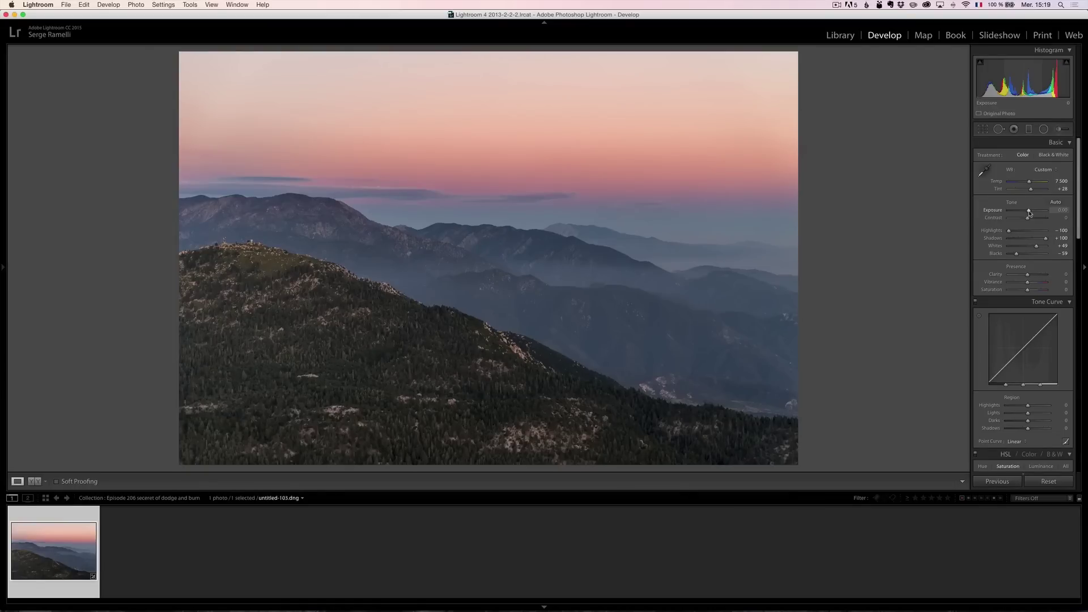
drag(1029, 213, 1028, 213)
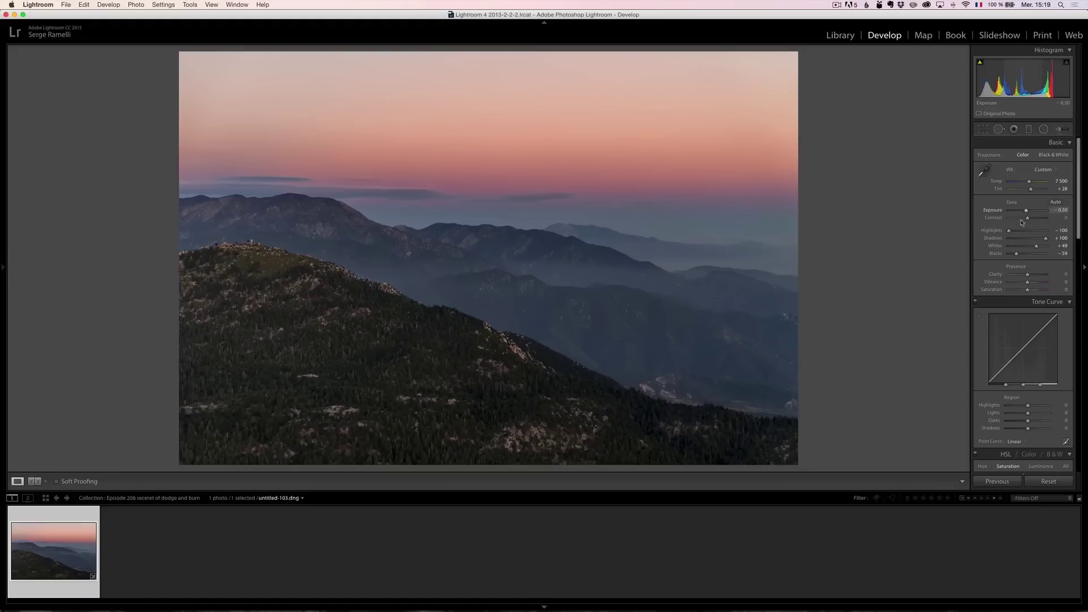
drag(1028, 283, 1031, 286)
- Compare the edit with the original and select the Adjustment Brush
key(backslash)
key(backslash)
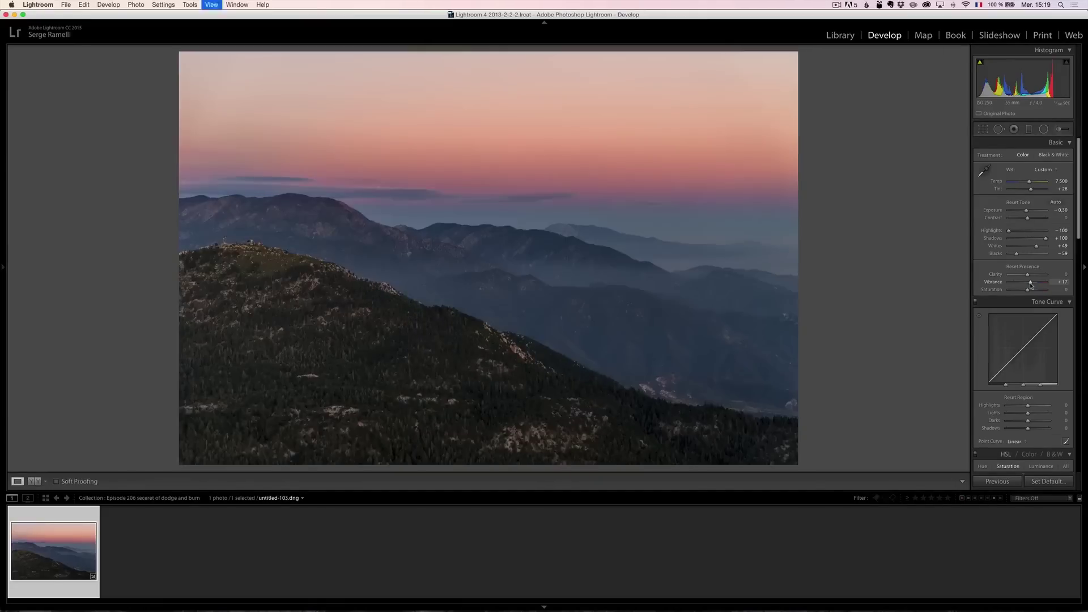
key(backslash)
key(backslash)
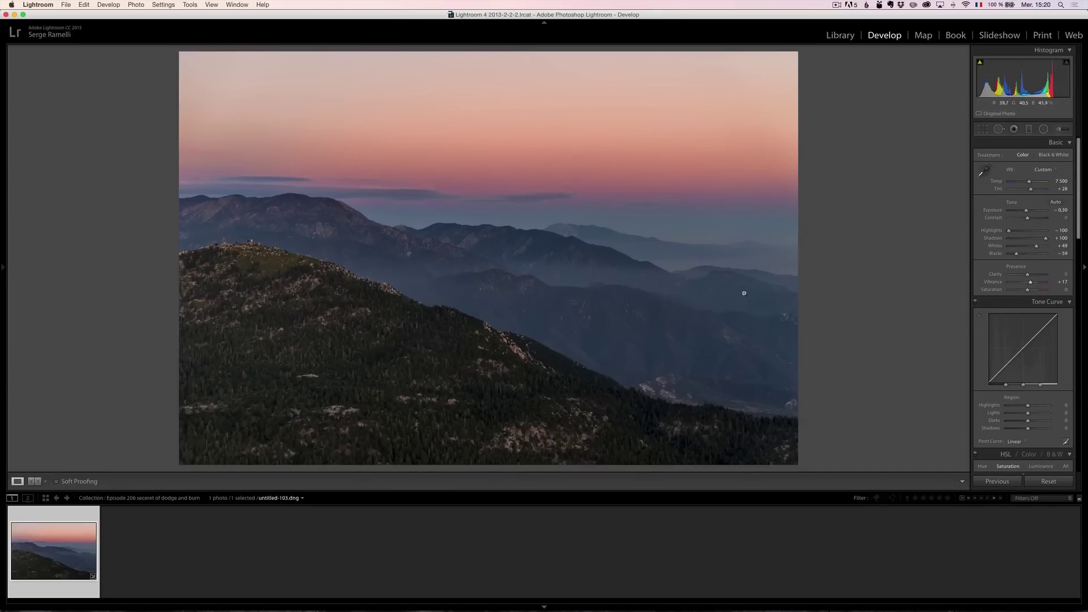
click(1061, 129)
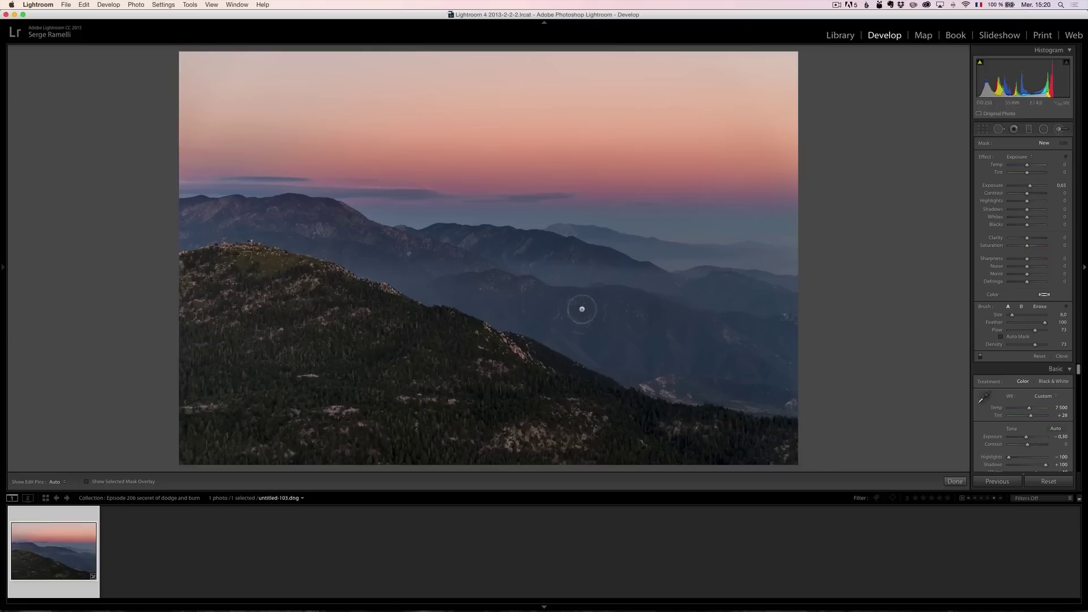
- Paint a trial brightening stroke over the middle-ridge haze, then delete that brush pin
key(h)
mouse_move(543, 269)
mouse_down()
mouse_move(646, 275)
mouse_move(533, 272)
mouse_move(721, 282)
mouse_move(680, 283)
mouse_move(771, 278)
mouse_move(682, 269)
mouse_move(793, 273)
mouse_move(664, 288)
mouse_move(822, 300)
mouse_up()
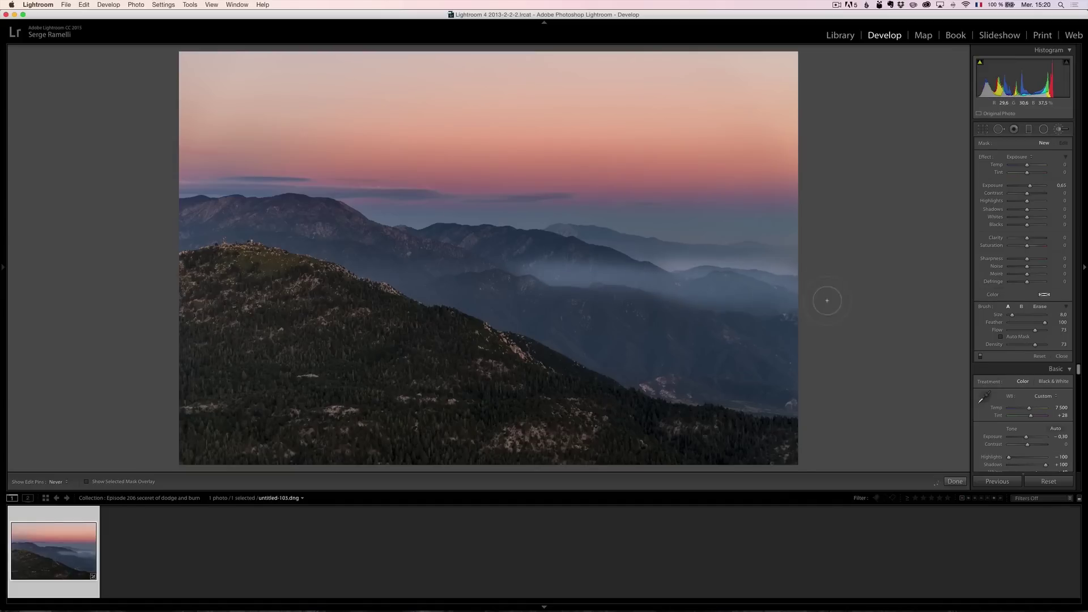
key(h)
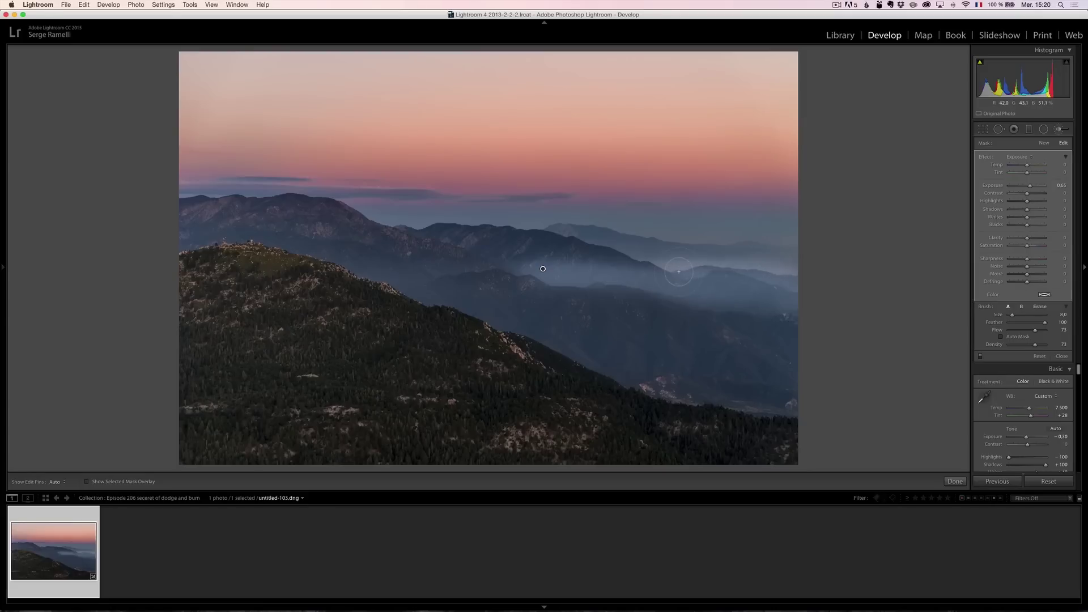
key(Delete)
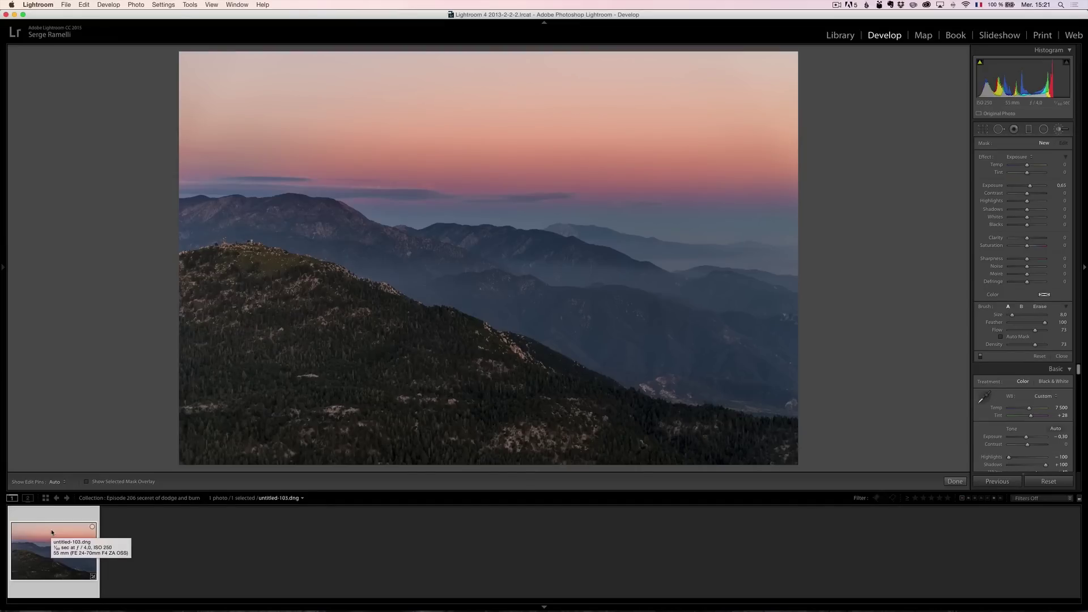
- Send the filmstrip photo to Photoshop CC 2015 via Edit In
right_click(56, 517)
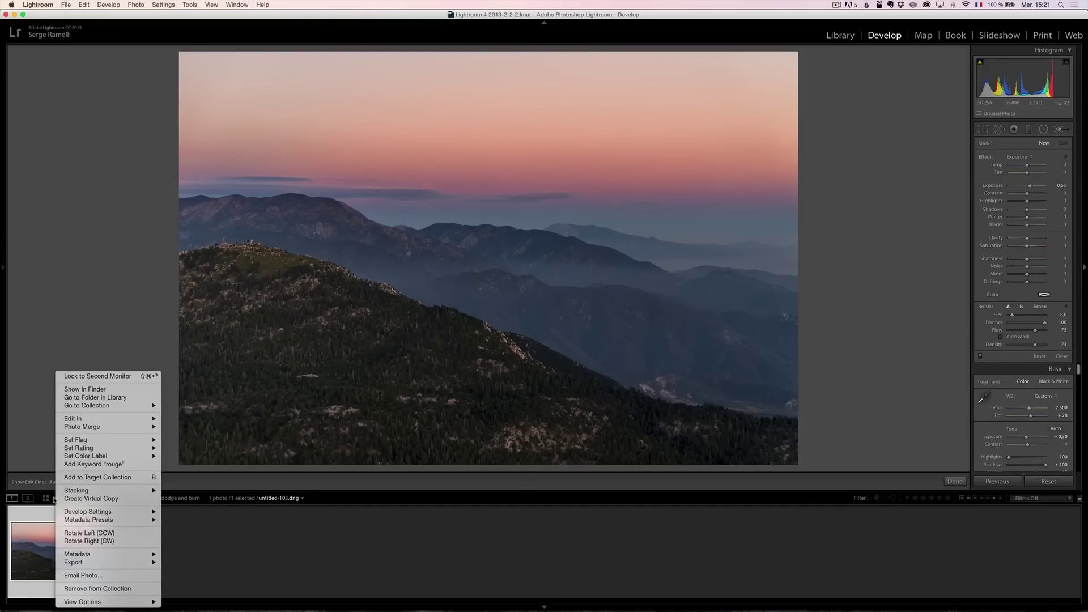
mouse_move(73, 419)
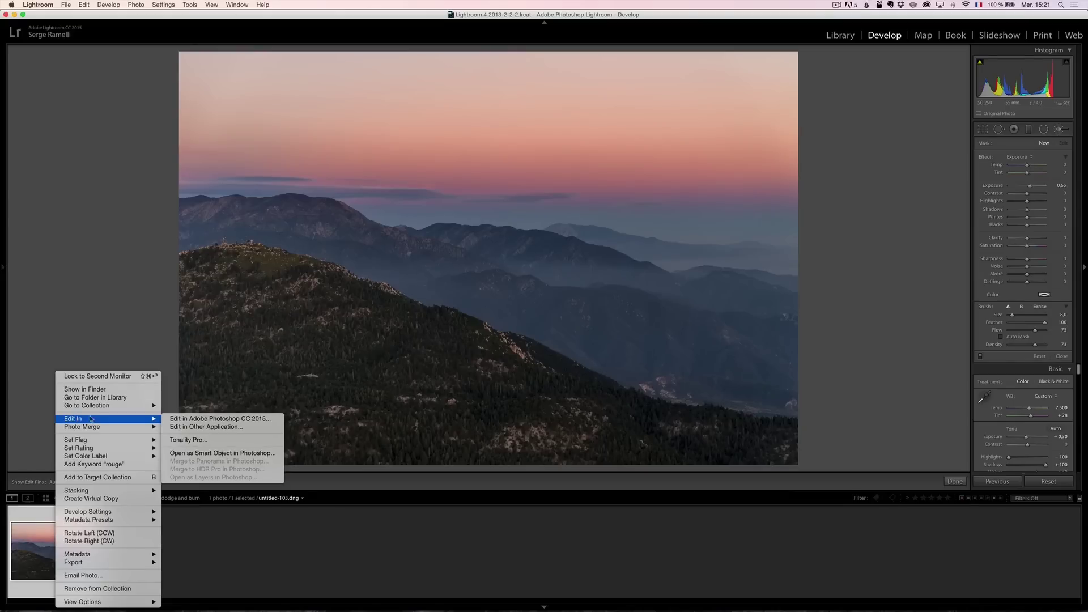
click(244, 418)
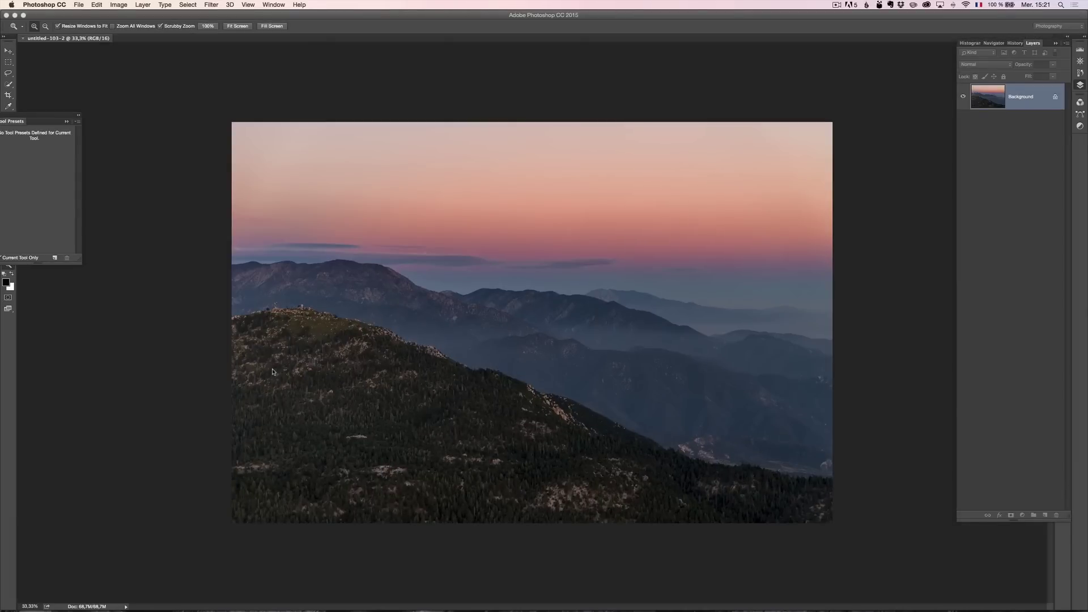
- Swap colours, inspect the photo at different zooms, and add an empty Layer 1 above Background
key(x)
click(519, 295)
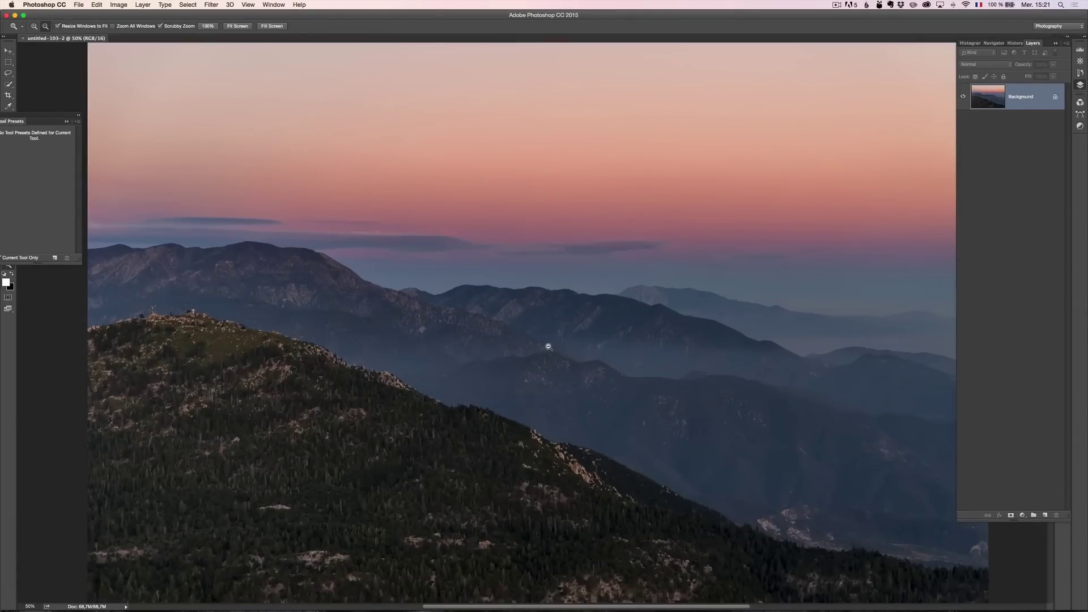
alt+click(548, 346)
click(659, 285)
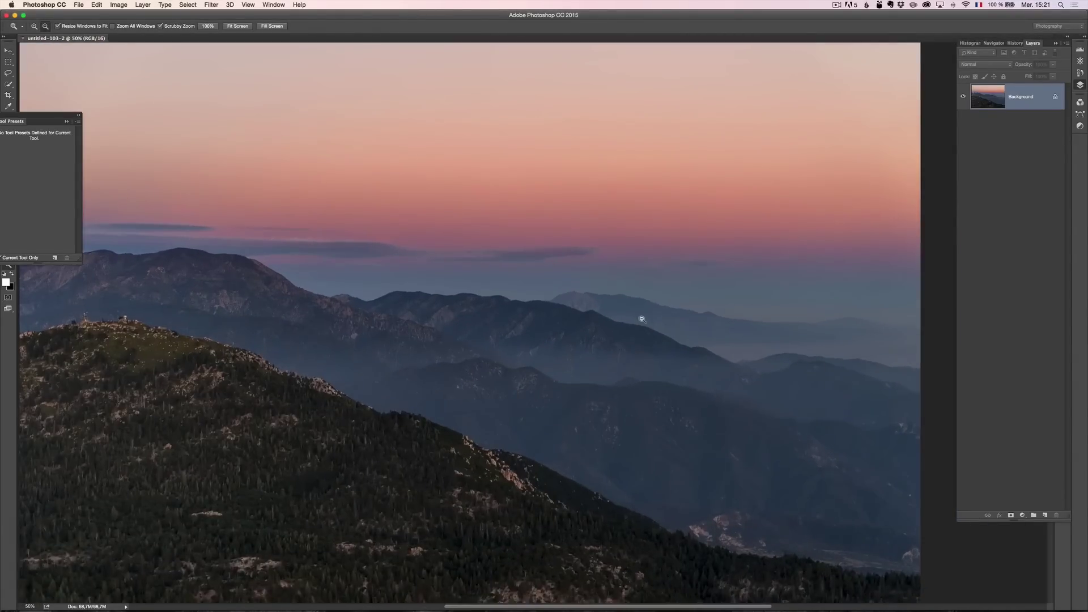
alt+click(642, 319)
click(1045, 516)
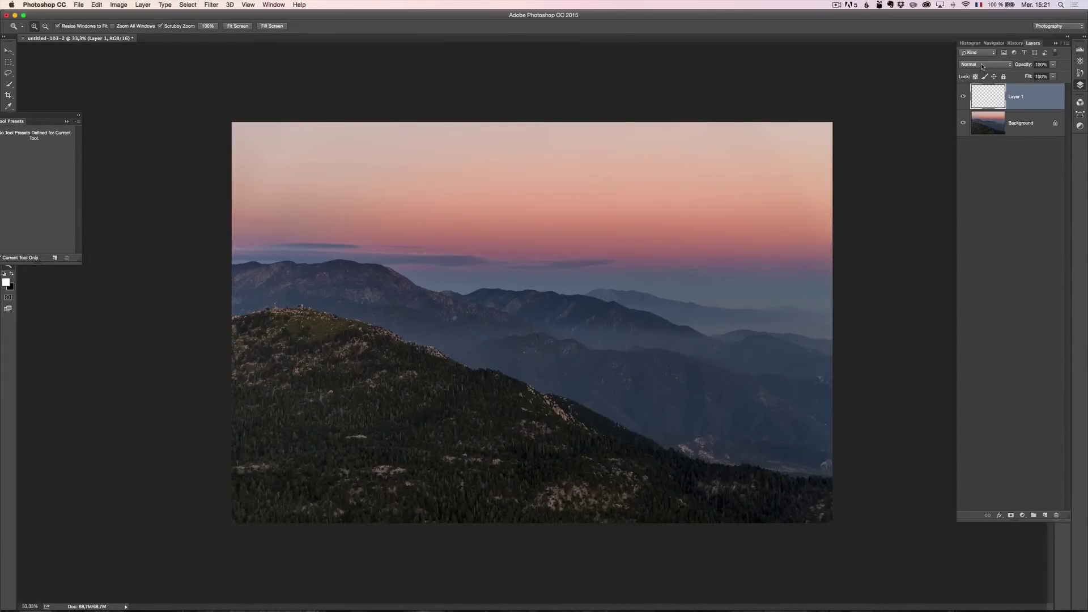
click(618, 345)
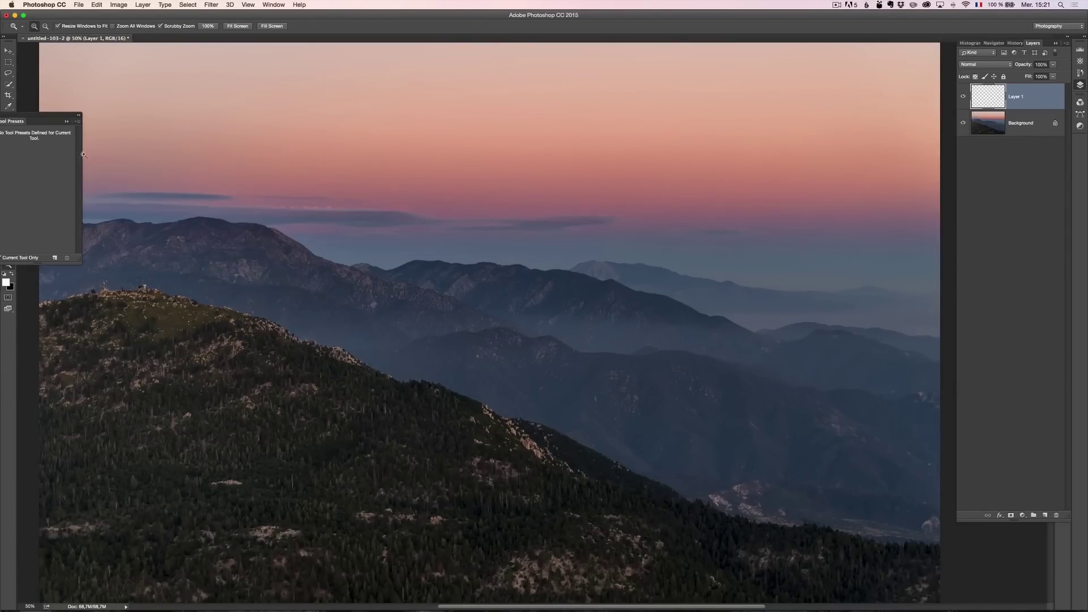
- Close the Tool Presets panel and set up a soft Brush at 35% opacity
drag(56, 119, 388, 117)
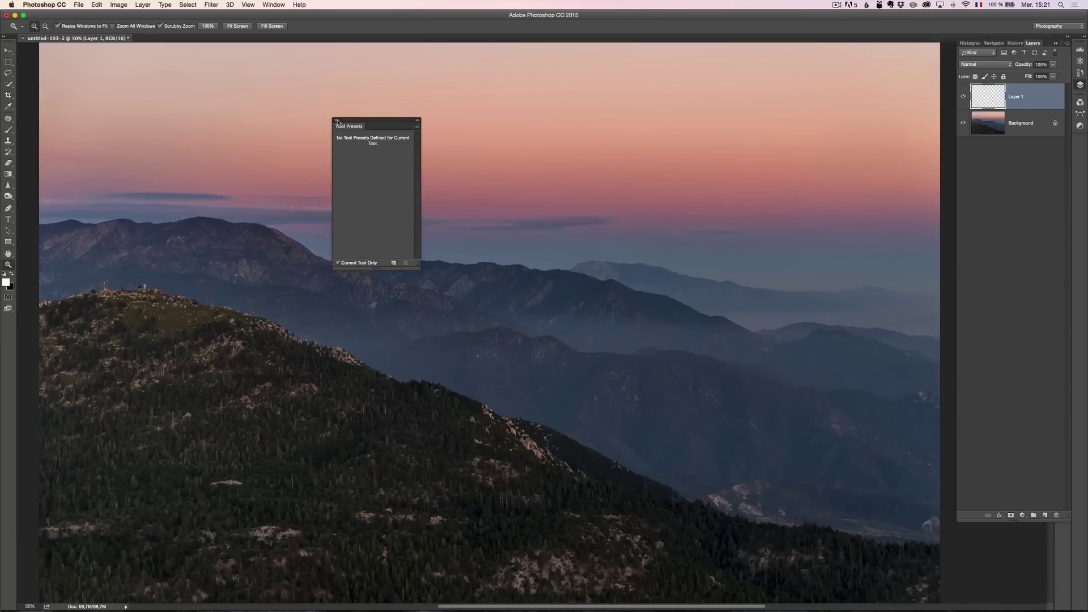
click(333, 116)
click(8, 130)
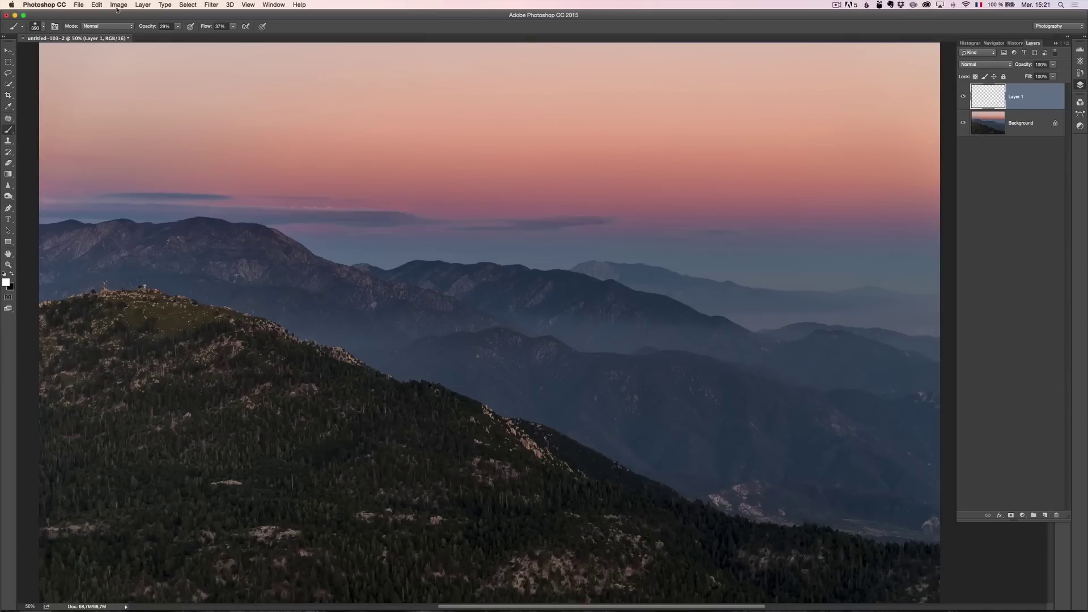
drag(148, 29, 189, 30)
- Paint three soft white fog strokes across the middle mountains on Layer 1
drag(755, 262, 499, 242)
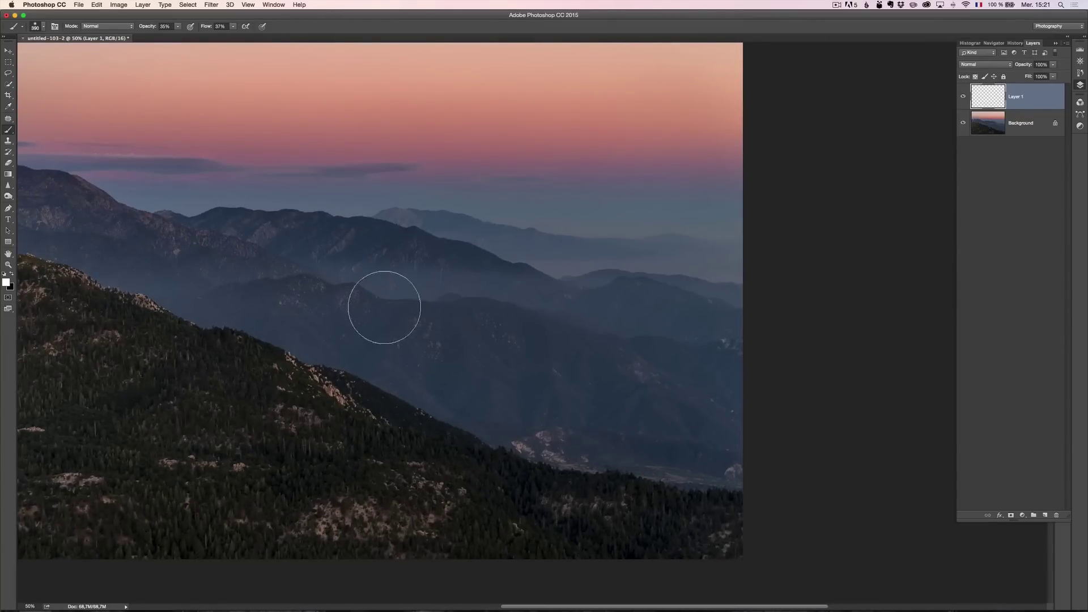
drag(380, 280, 752, 323)
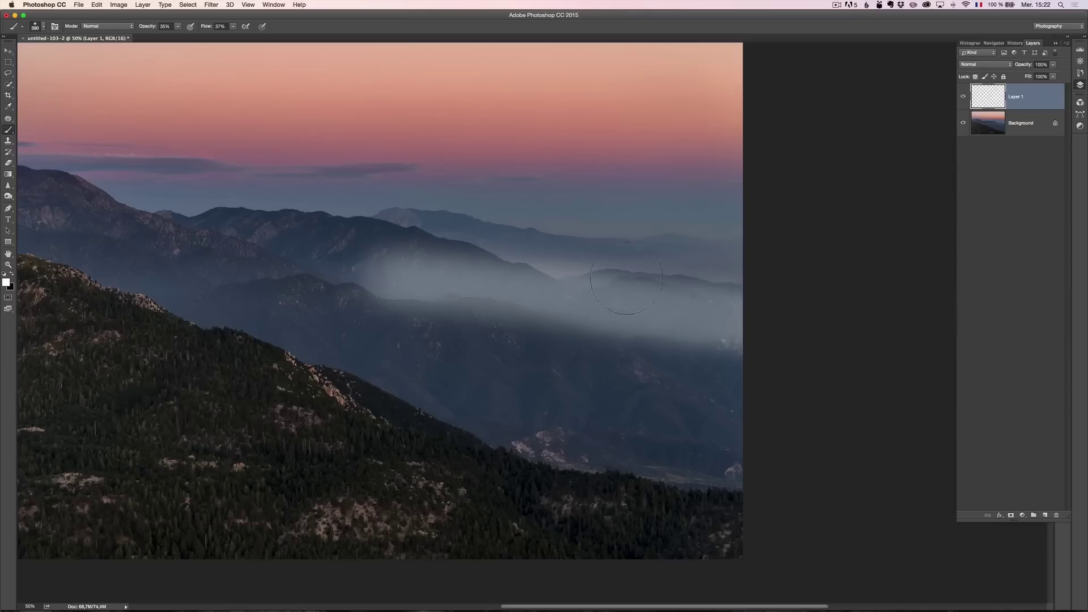
drag(559, 266, 759, 302)
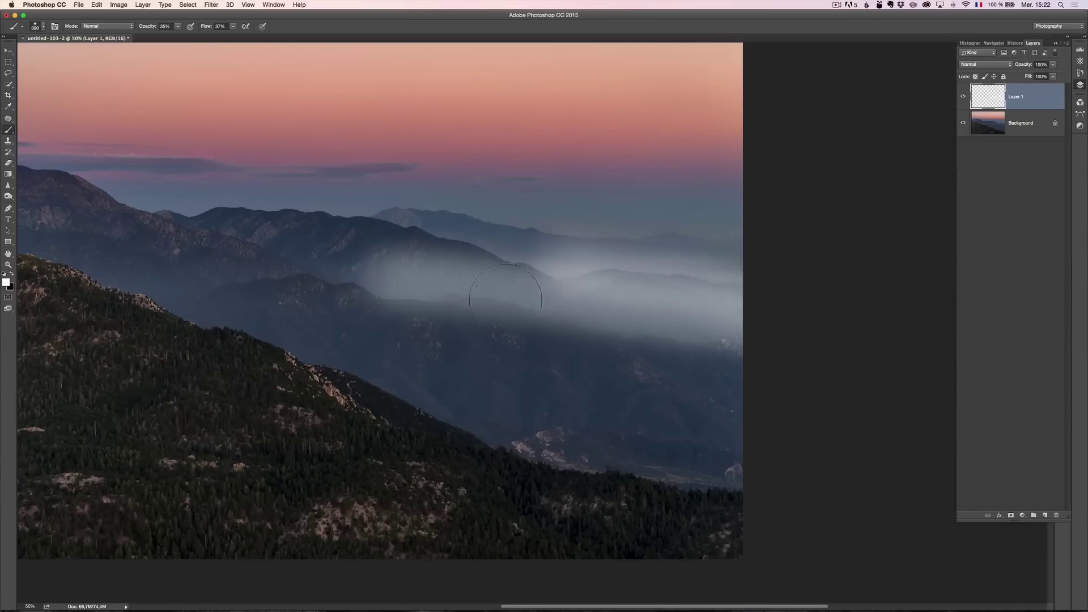
drag(427, 308, 772, 372)
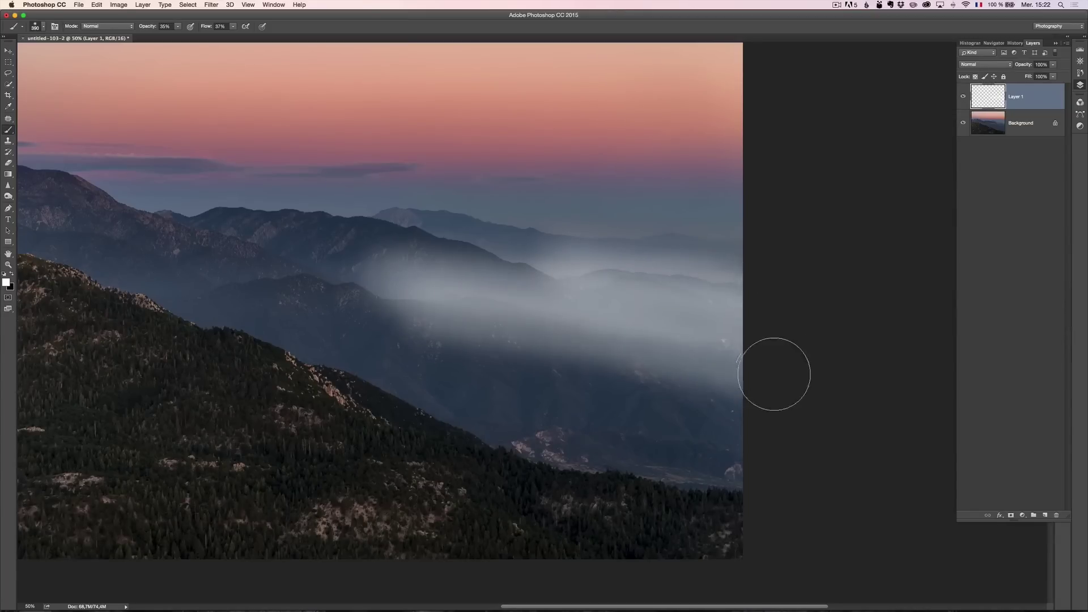
key(z)
alt+click(464, 350)
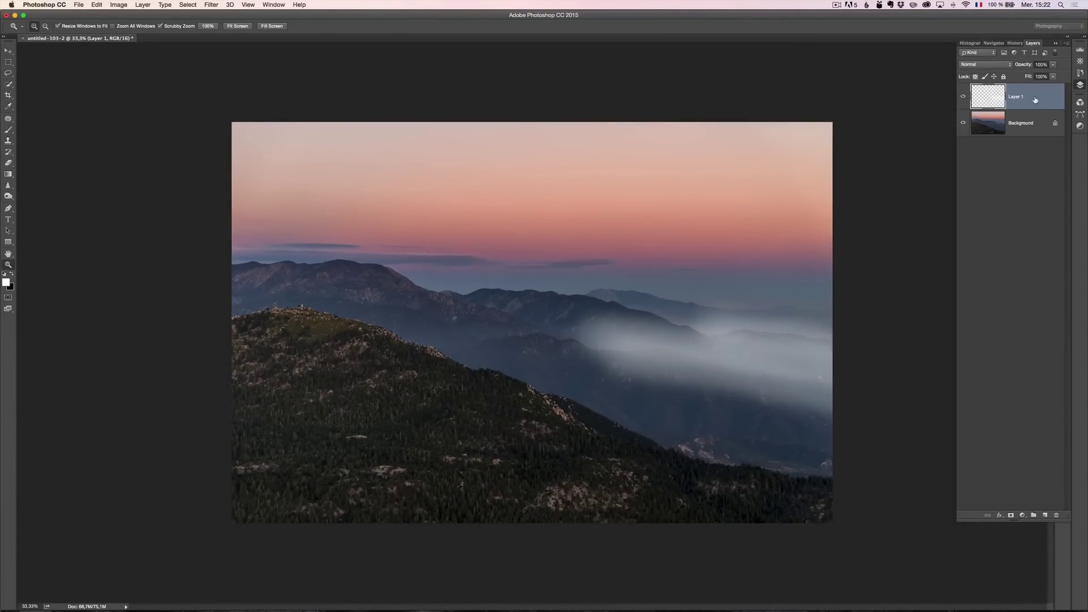
- In Layer 1's Blending Options, split the Underlying Layer black slider to 35/122
double_click(1029, 101)
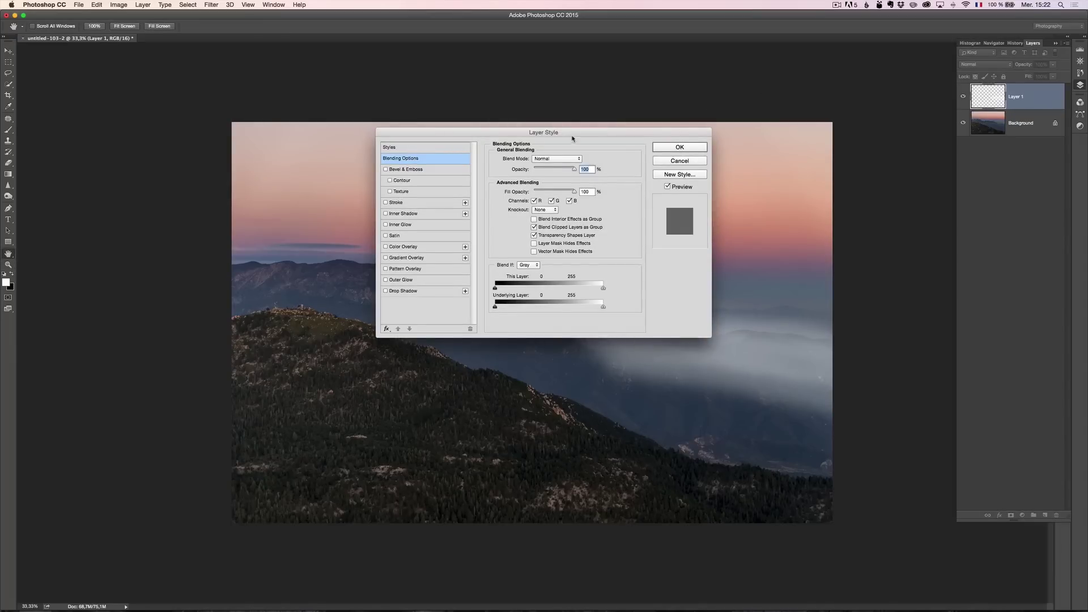
drag(572, 133, 460, 81)
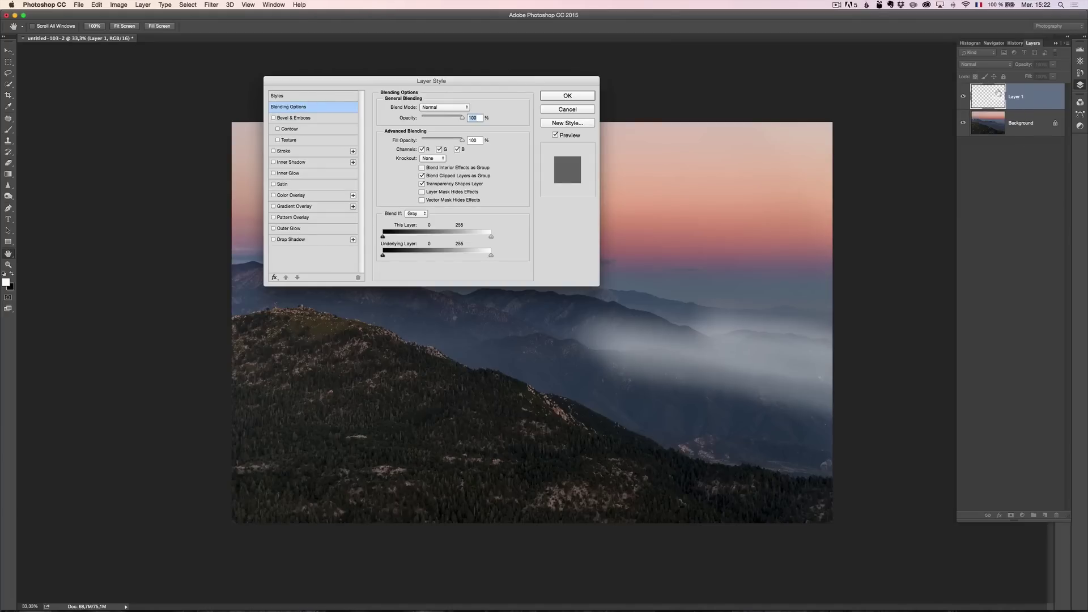
drag(383, 257, 405, 261)
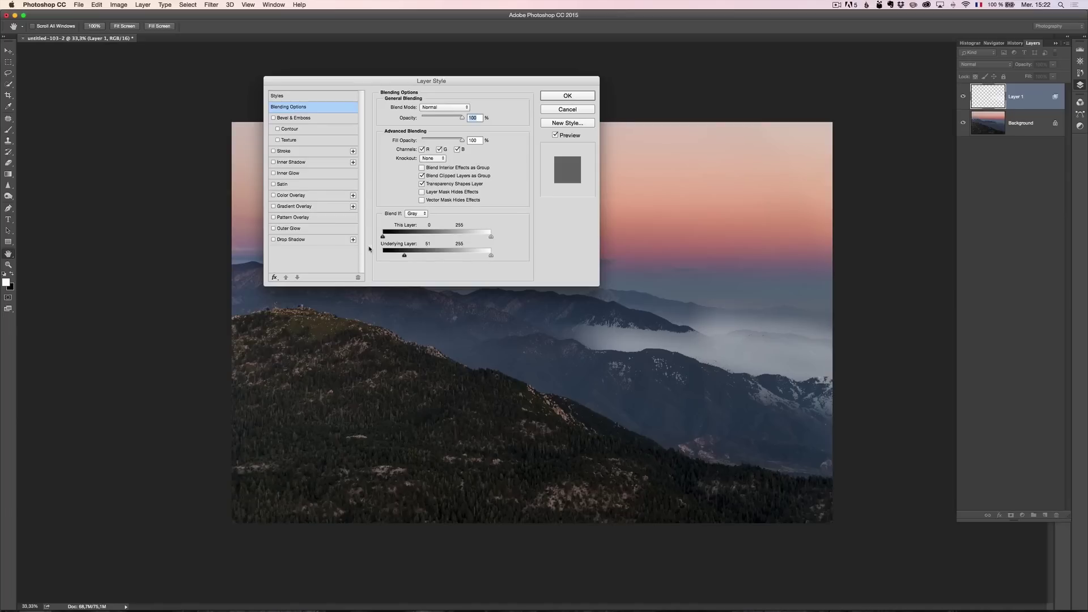
drag(404, 255, 413, 257)
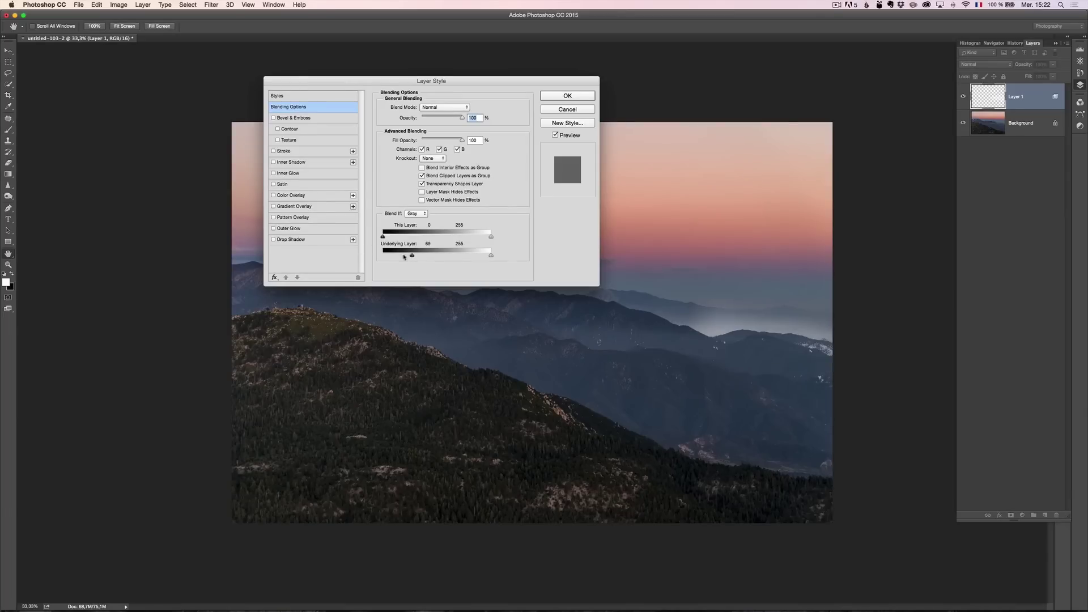
drag(412, 256, 444, 257)
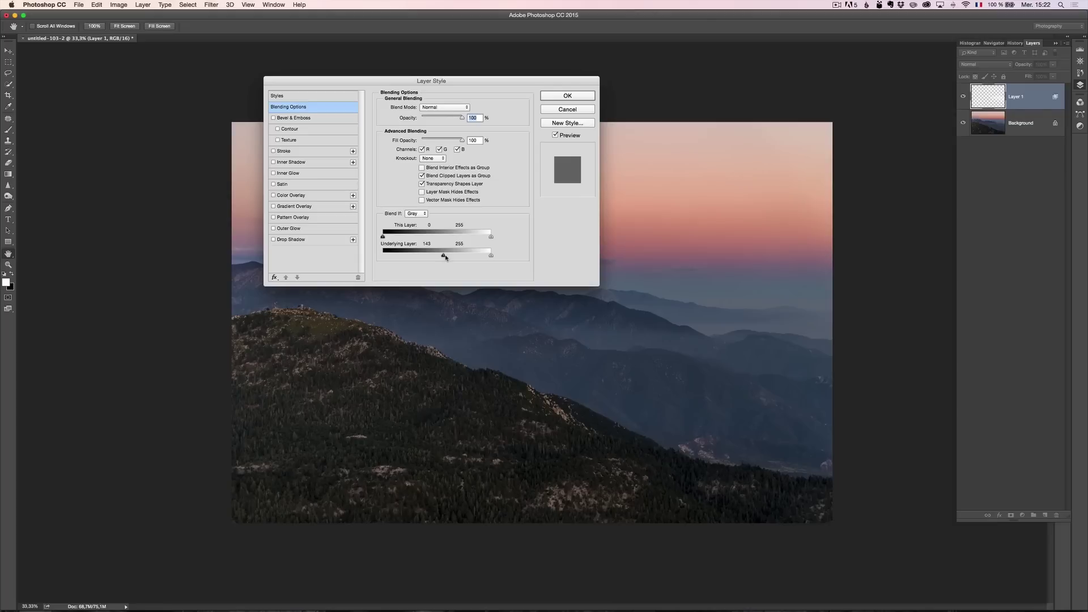
drag(446, 256, 401, 257)
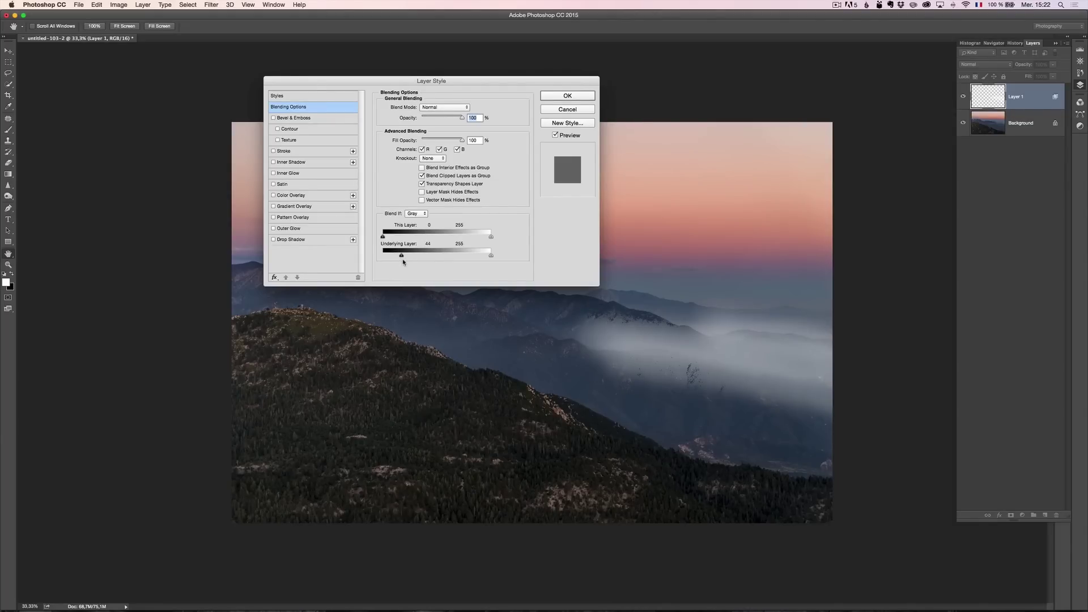
key(alt)
drag(401, 257, 435, 260)
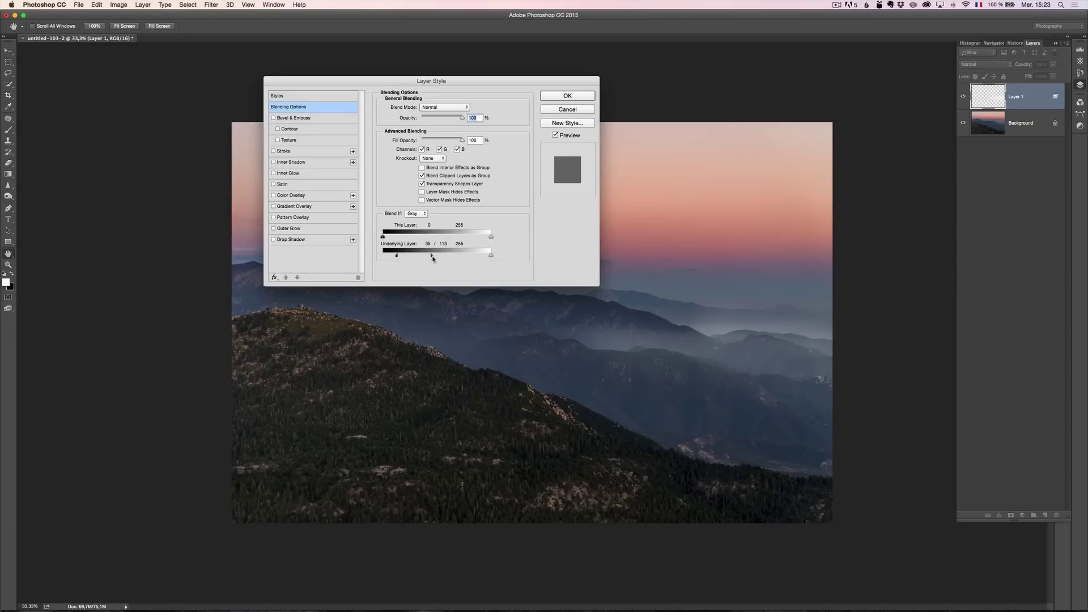
drag(438, 258, 430, 258)
click(579, 96)
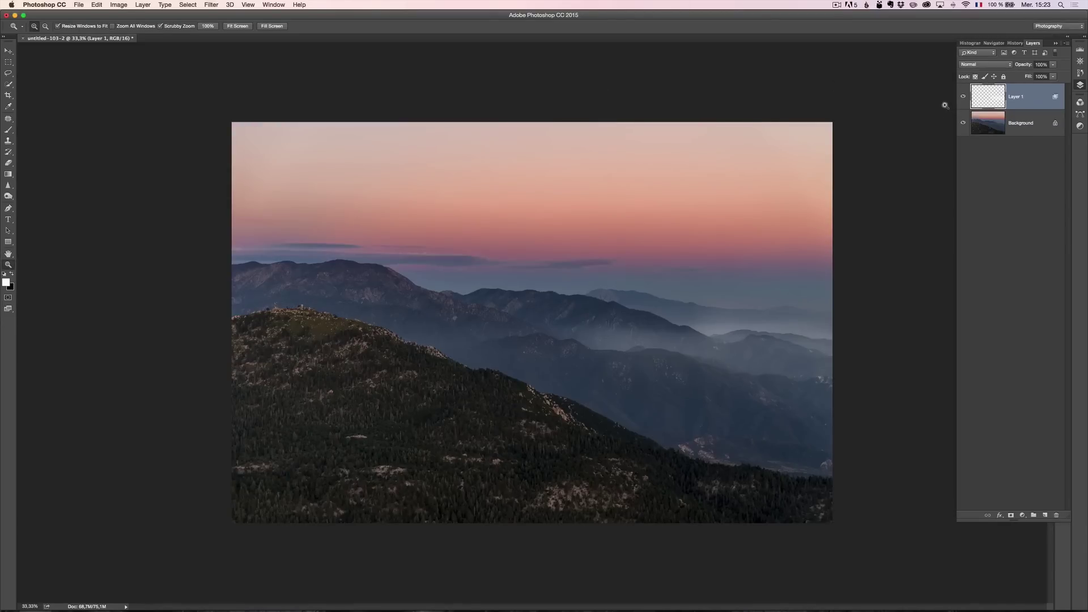
- Toggle Layer 1's visibility to compare the fog, and zoom in to inspect the mist
click(964, 98)
click(964, 98)
click(964, 97)
click(963, 97)
click(708, 354)
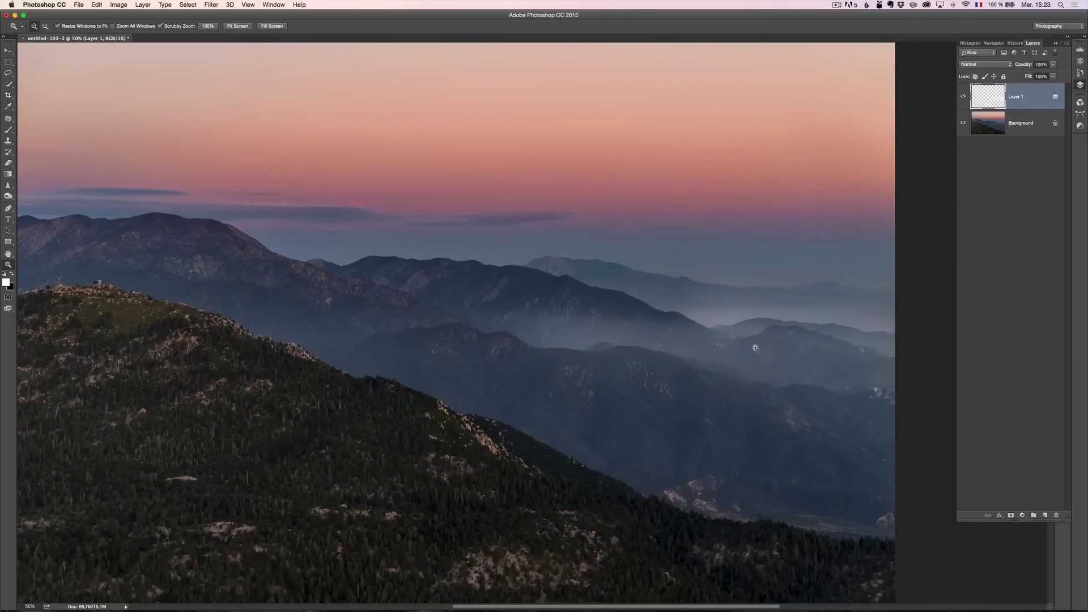
alt+click(615, 356)
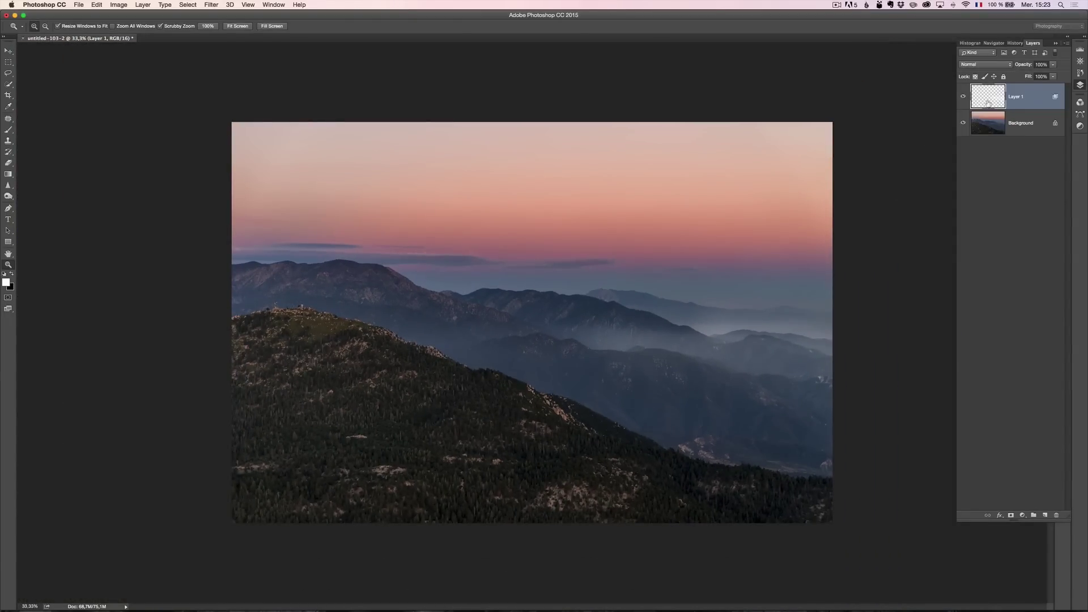
- Brush white haze along the right-side horizon and extend it leftward across the ridges
key(b)
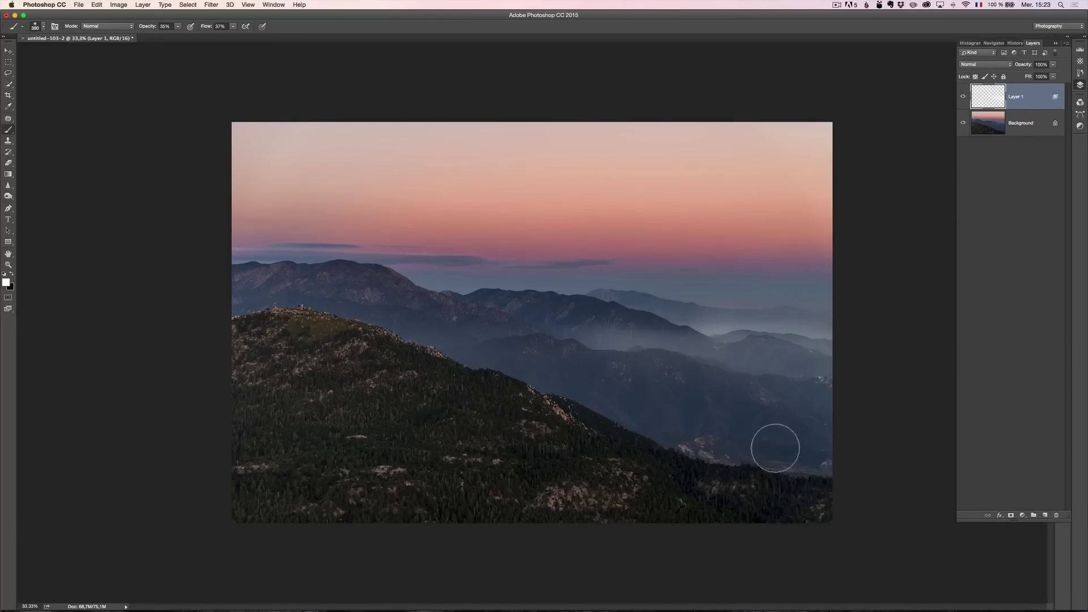
mouse_move(711, 445)
mouse_down()
mouse_move(900, 462)
mouse_move(732, 452)
mouse_move(865, 467)
mouse_move(881, 440)
mouse_move(809, 366)
mouse_up()
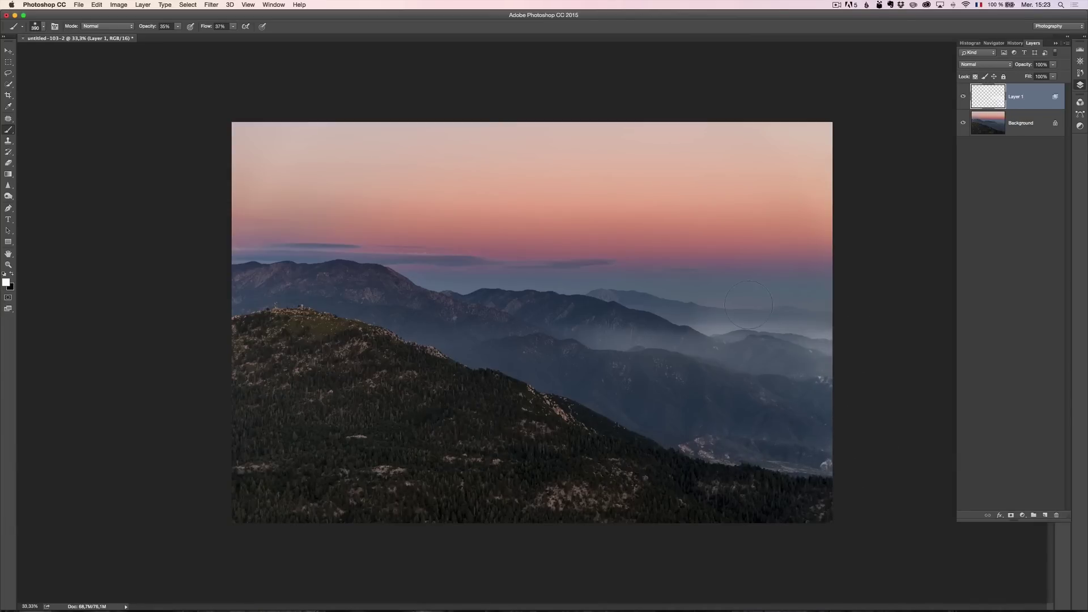
drag(748, 300, 884, 307)
drag(636, 287, 964, 301)
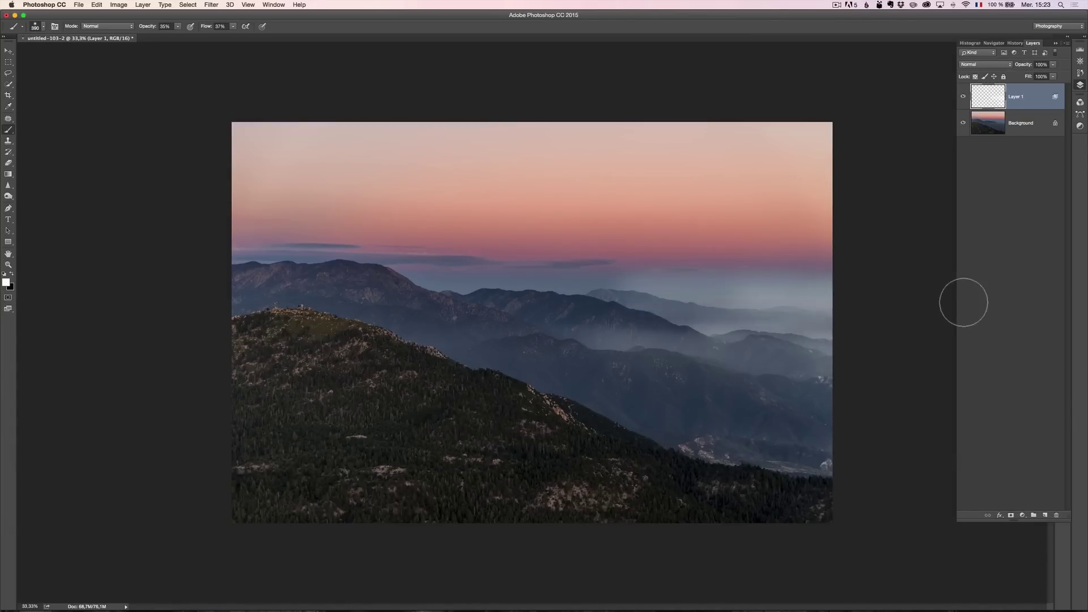
mouse_move(624, 286)
mouse_down()
mouse_move(936, 284)
mouse_move(402, 284)
mouse_up()
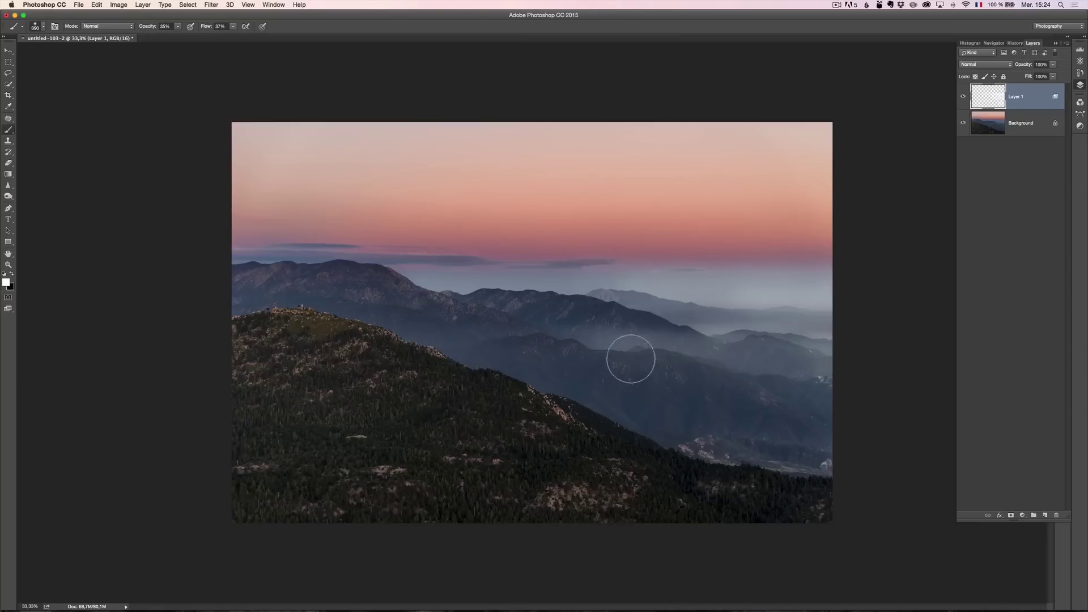
- Rename the fog layer to 'Normal dodge'
double_click(1017, 96)
text(Normal dodge)
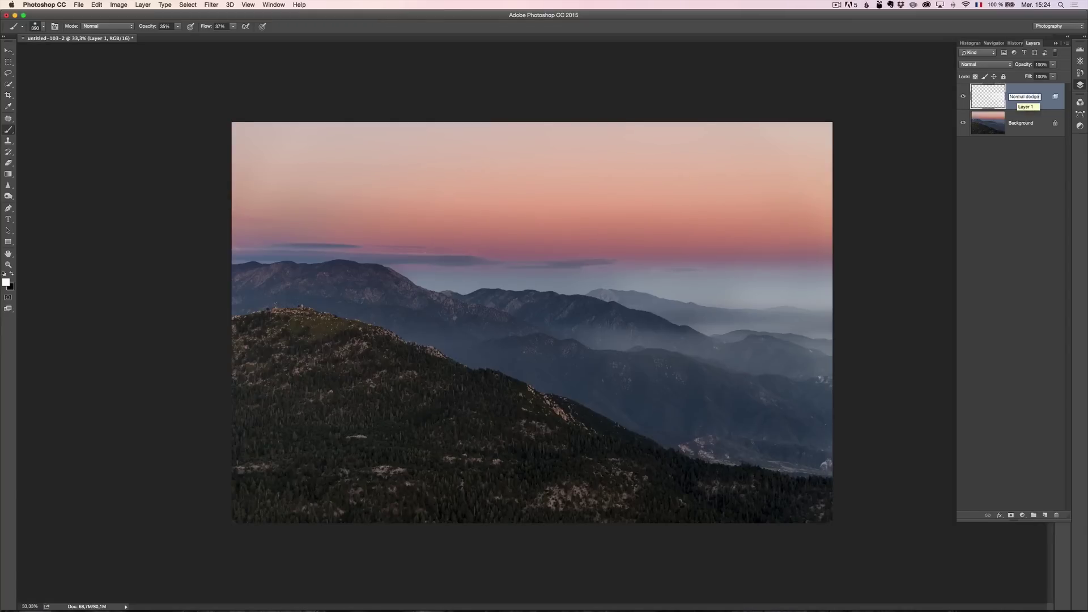
key(Return)
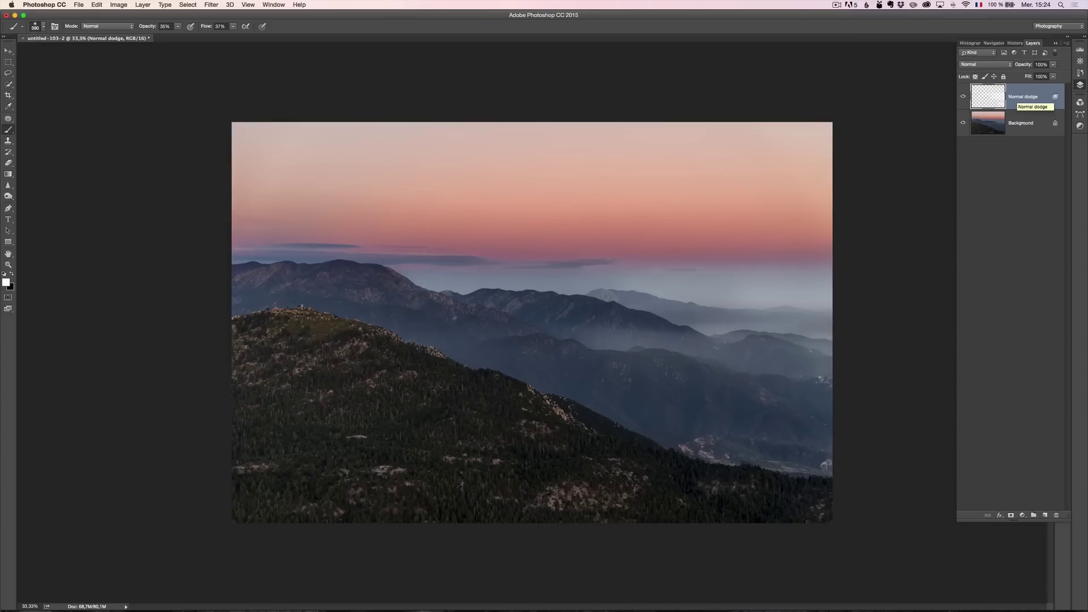
- Add a new empty layer above Normal dodge named 'Soft light dodge'
click(1045, 515)
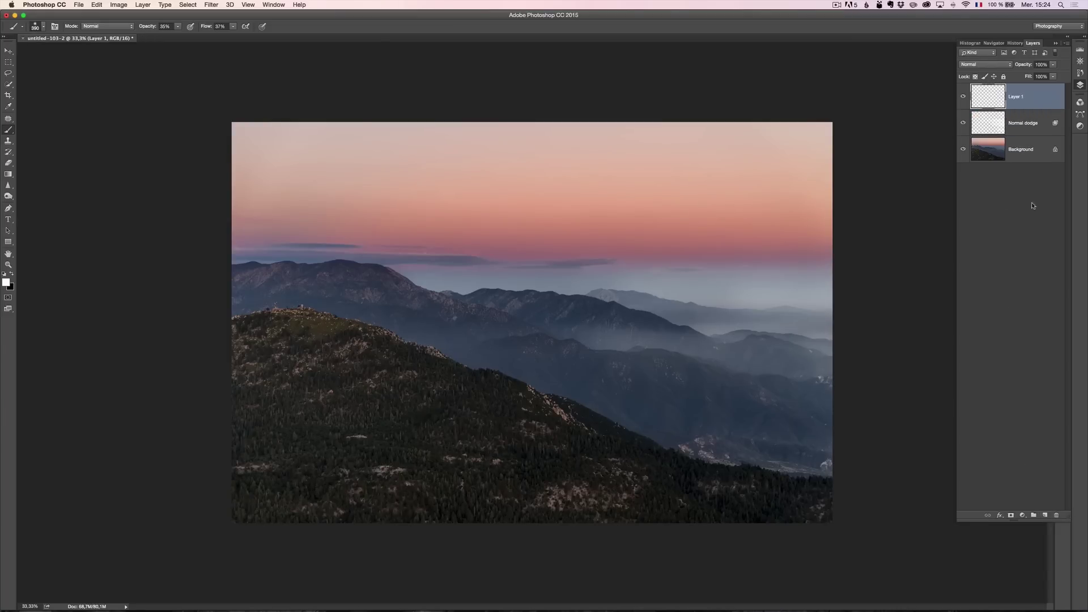
double_click(1017, 99)
text(Soft light dodge)
key(Return)
- Set the new layer's blend mode to Soft Light, briefly comparing the haze against Normal
click(984, 63)
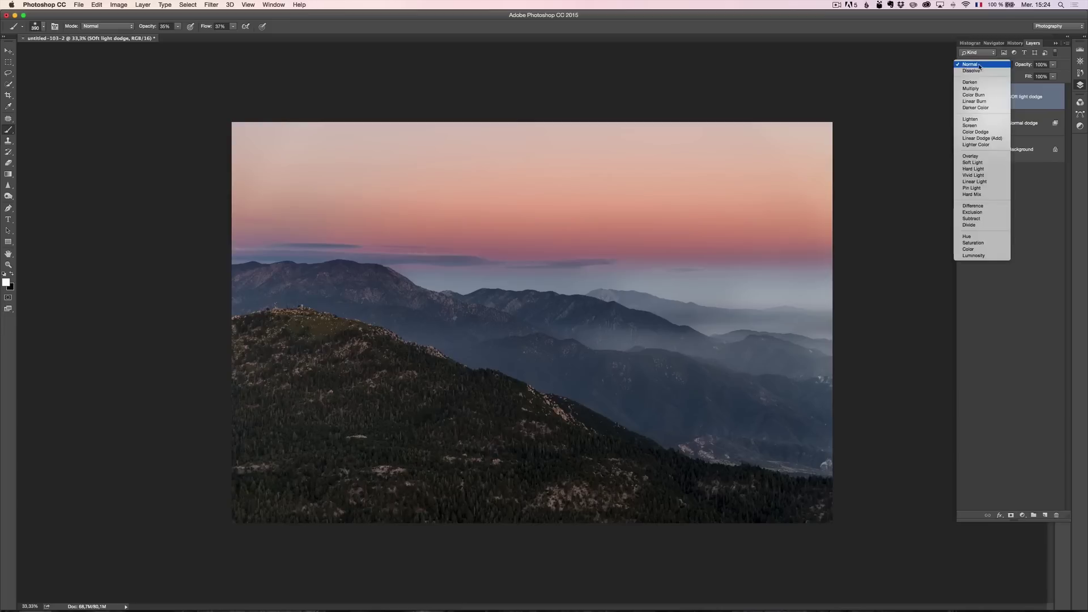
click(986, 164)
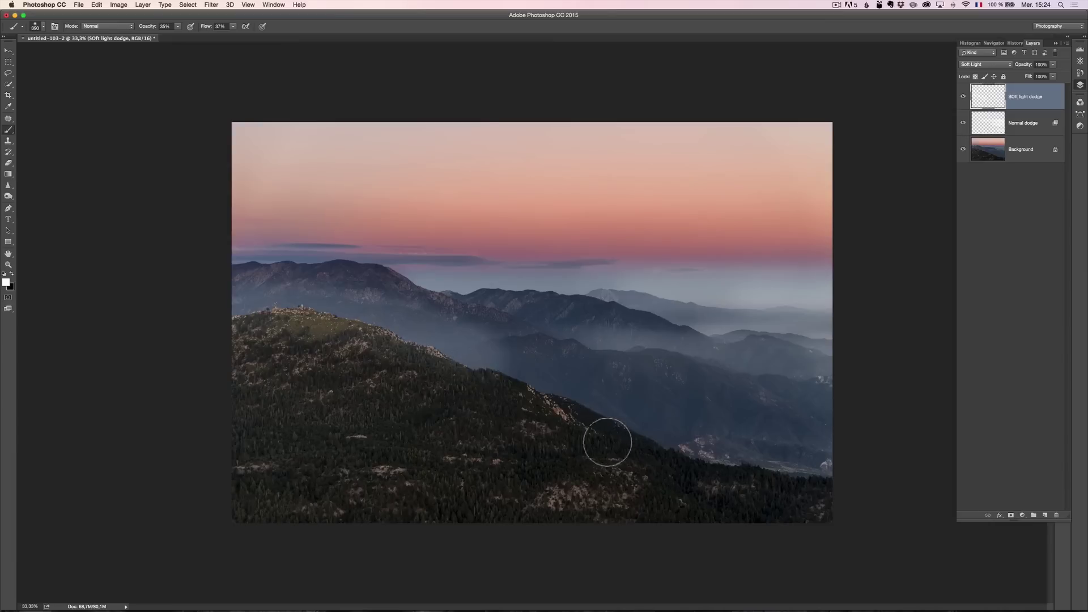
click(999, 65)
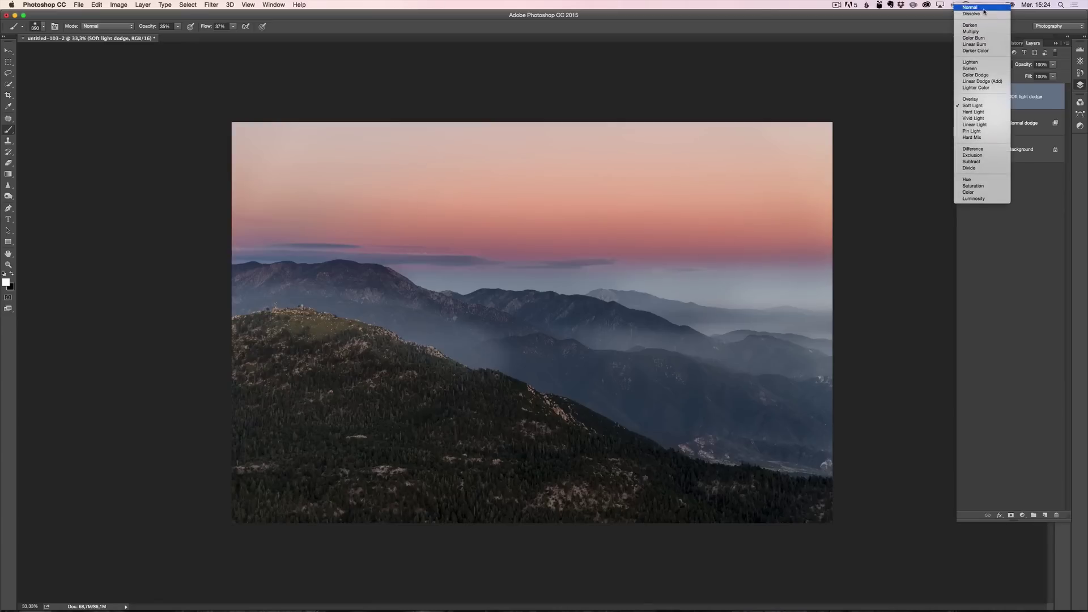
click(983, 7)
click(985, 65)
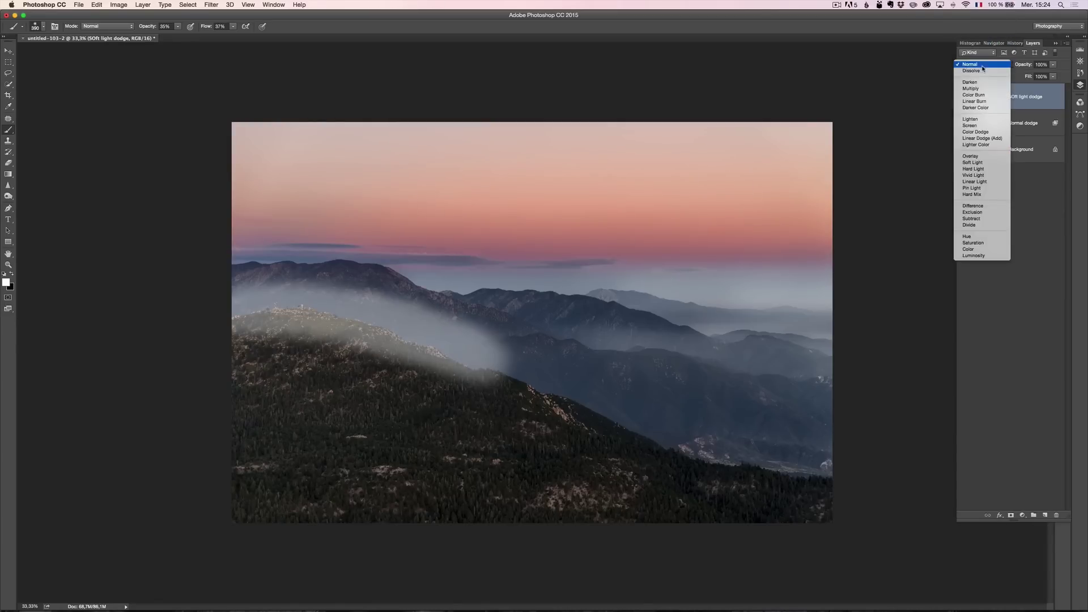
click(986, 165)
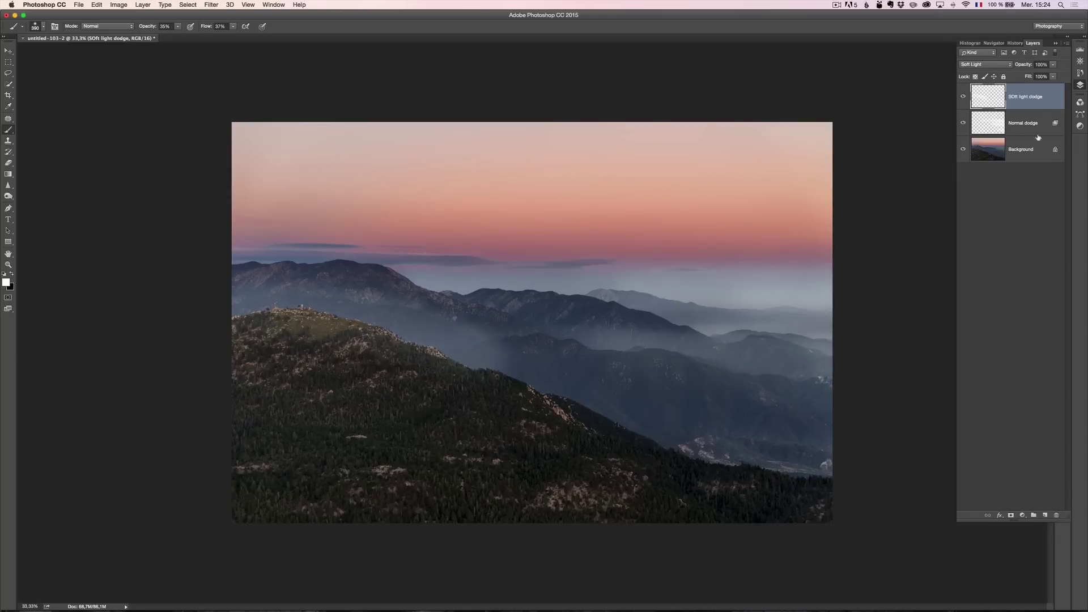
- In Soft light dodge's Blending Options, split the Underlying Layer black slider to 8/48 and accept
double_click(1030, 100)
double_click(1052, 101)
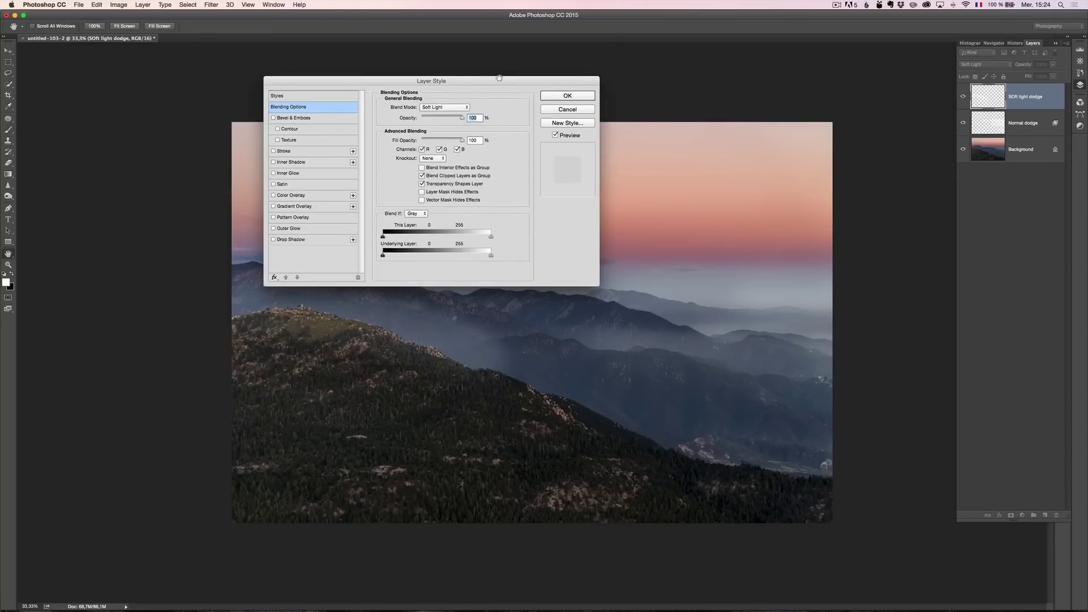
drag(499, 77, 709, 58)
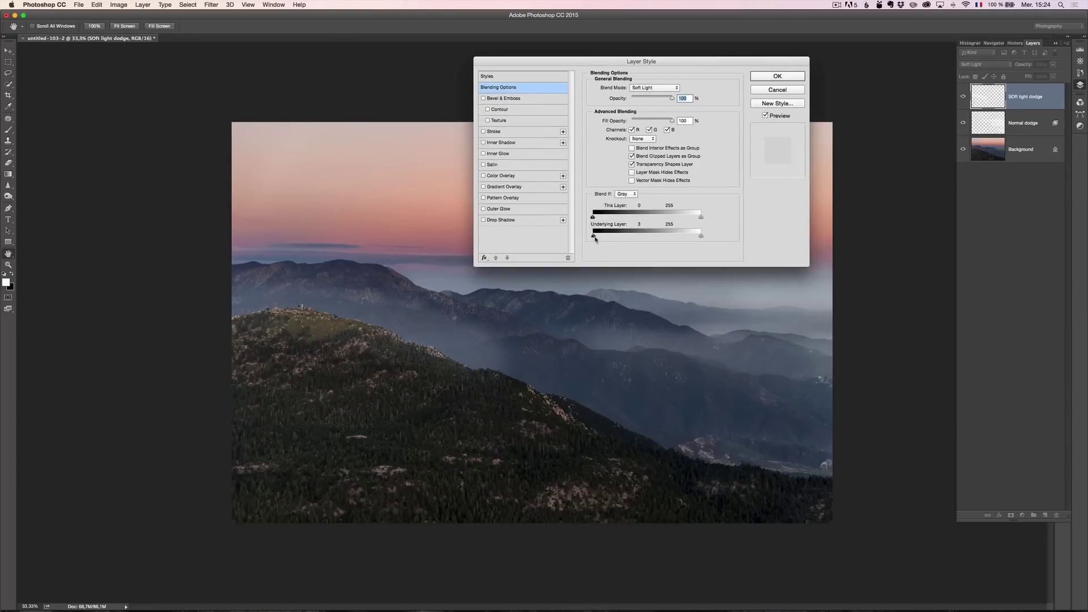
mouse_move(595, 239)
mouse_down()
mouse_move(615, 239)
mouse_move(602, 238)
mouse_up()
key(alt)
drag(606, 239, 620, 238)
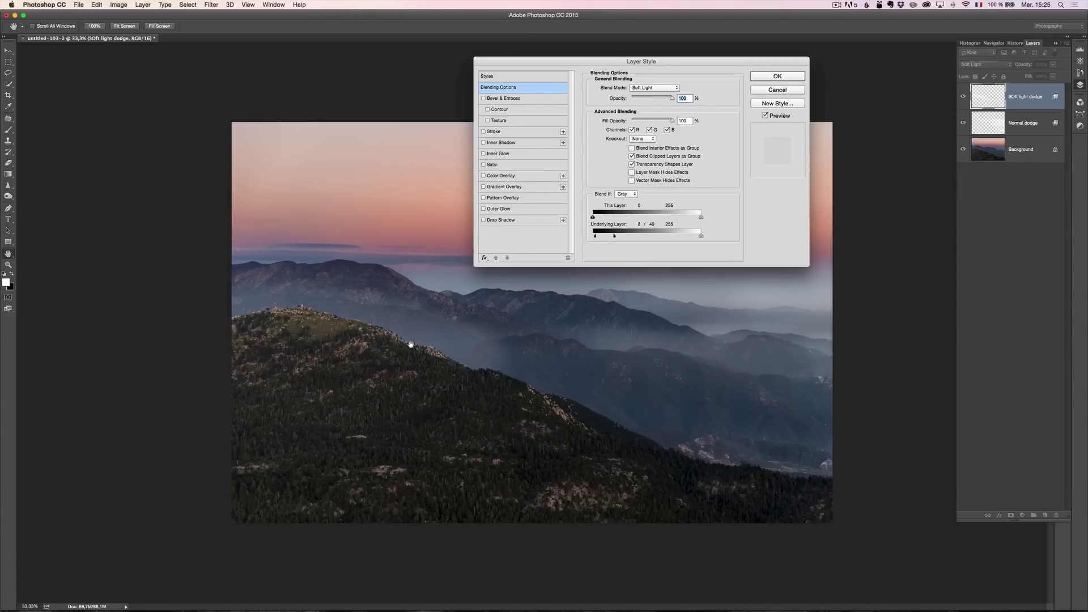
click(777, 76)
key(b)
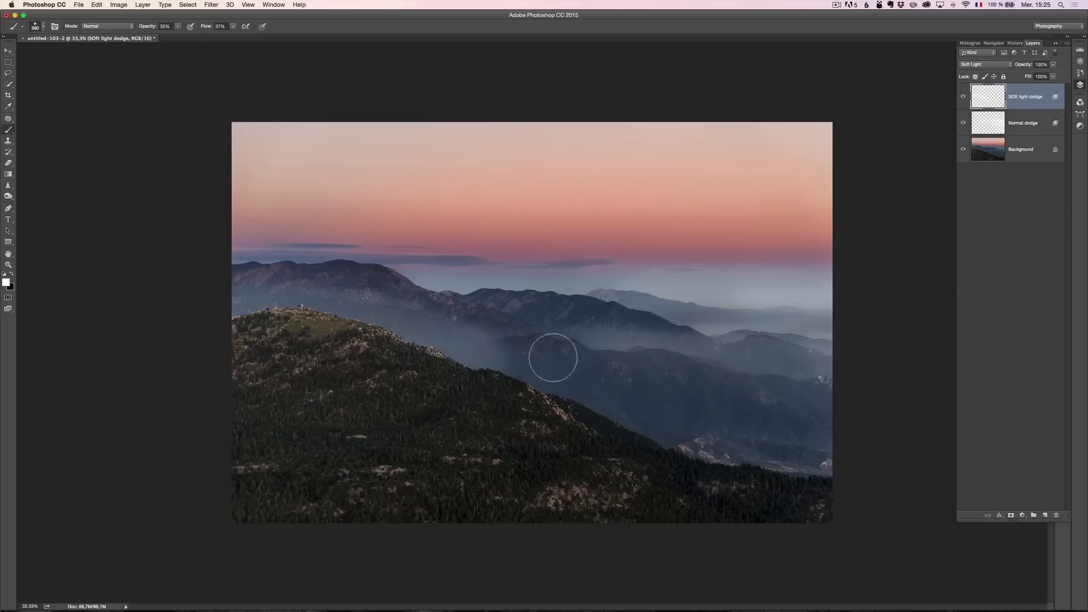
- Brush lighter haze along the ridge edge toward the right, then drop layer opacity to 92%
mouse_move(505, 365)
mouse_down()
mouse_move(657, 430)
mouse_move(497, 375)
mouse_move(585, 407)
mouse_move(540, 419)
mouse_move(476, 384)
mouse_up()
mouse_move(298, 338)
mouse_down()
mouse_move(498, 345)
mouse_move(451, 352)
mouse_move(853, 485)
mouse_up()
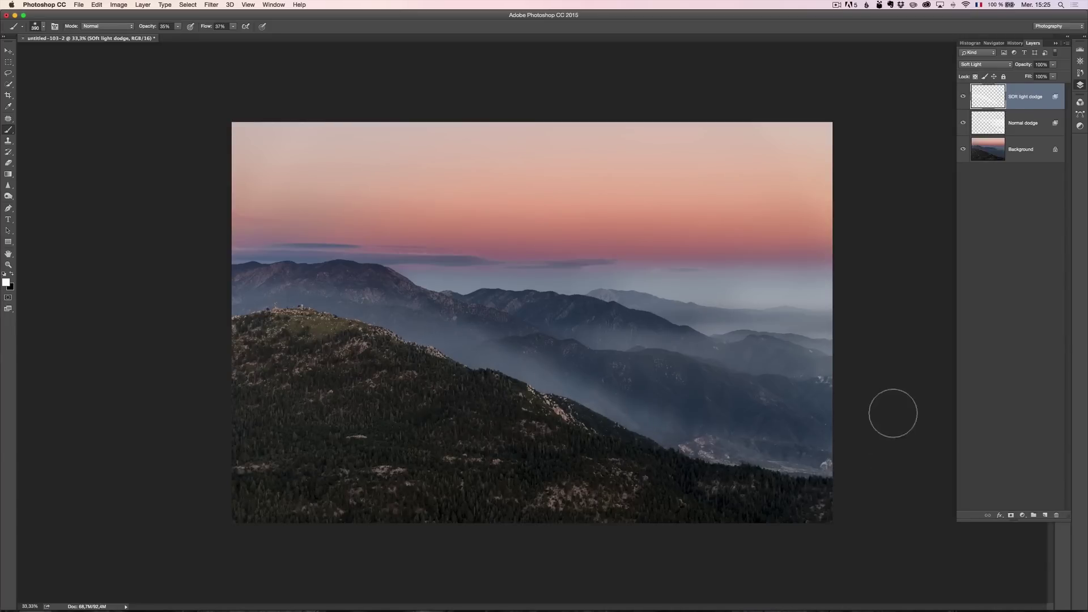
drag(576, 369, 821, 474)
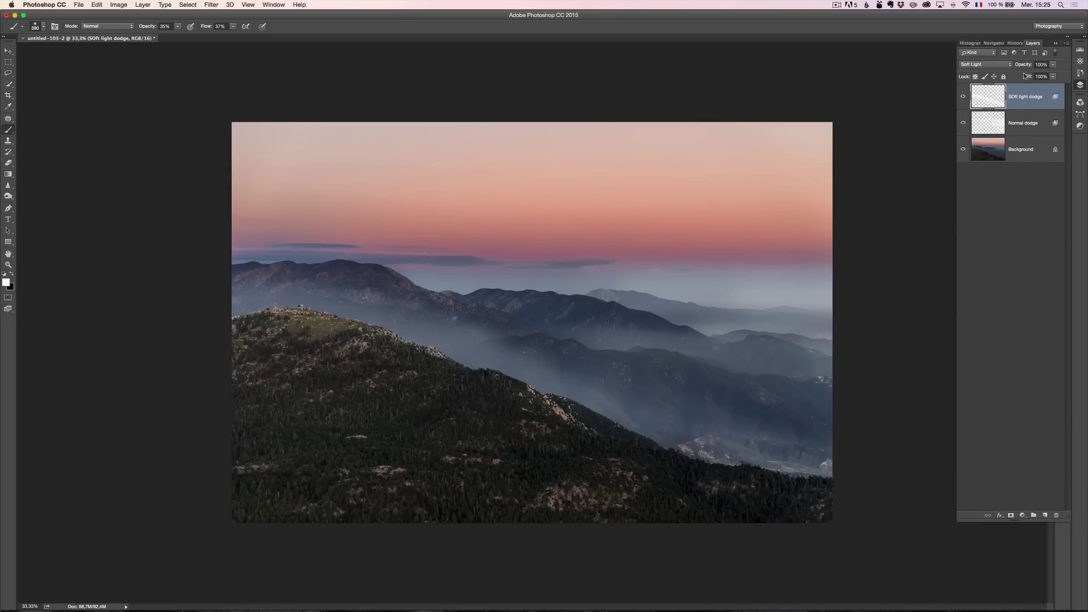
drag(1028, 68, 1024, 69)
- Add a new empty layer named 'Pop' for highlights
click(1045, 515)
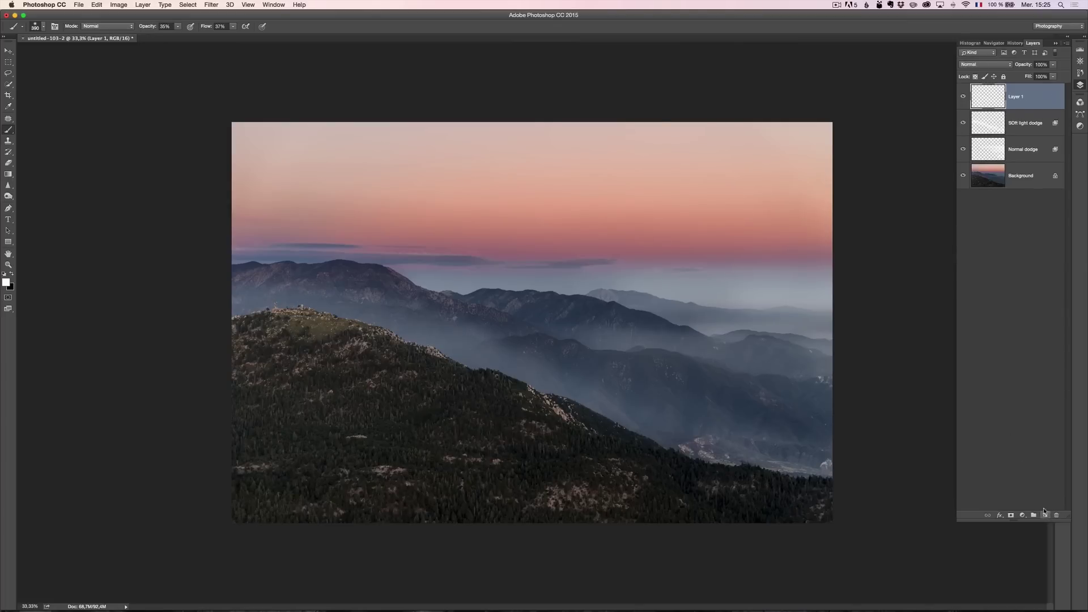
double_click(1017, 97)
text(Pop)
key(Return)
- Set brush opacity to 56% and dab soft white highlights across the forested hillside
drag(147, 31, 208, 30)
drag(269, 375, 333, 358)
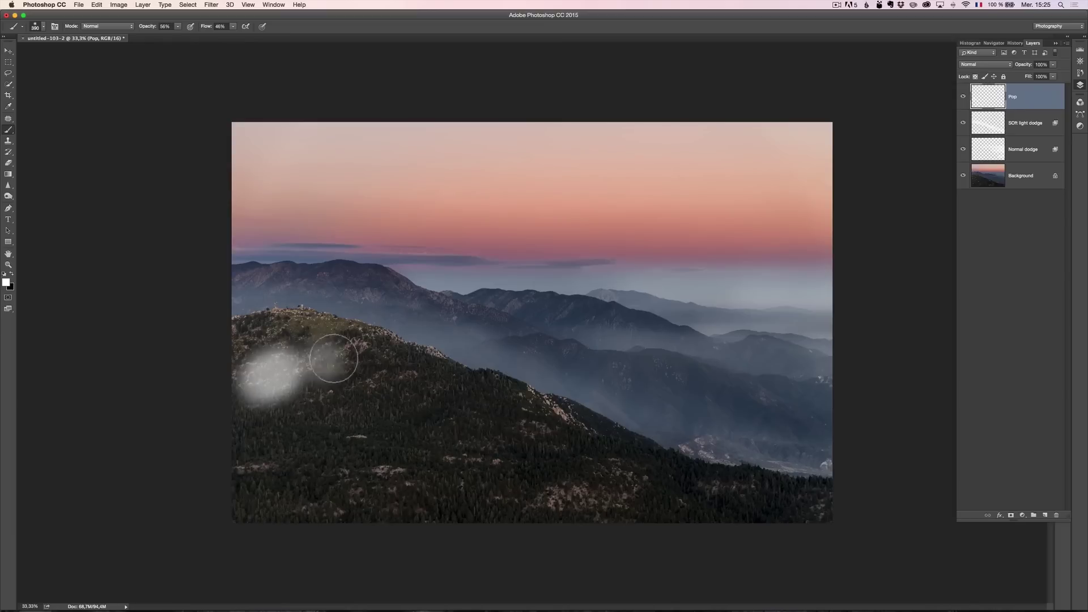
click(334, 358)
click(352, 425)
click(562, 489)
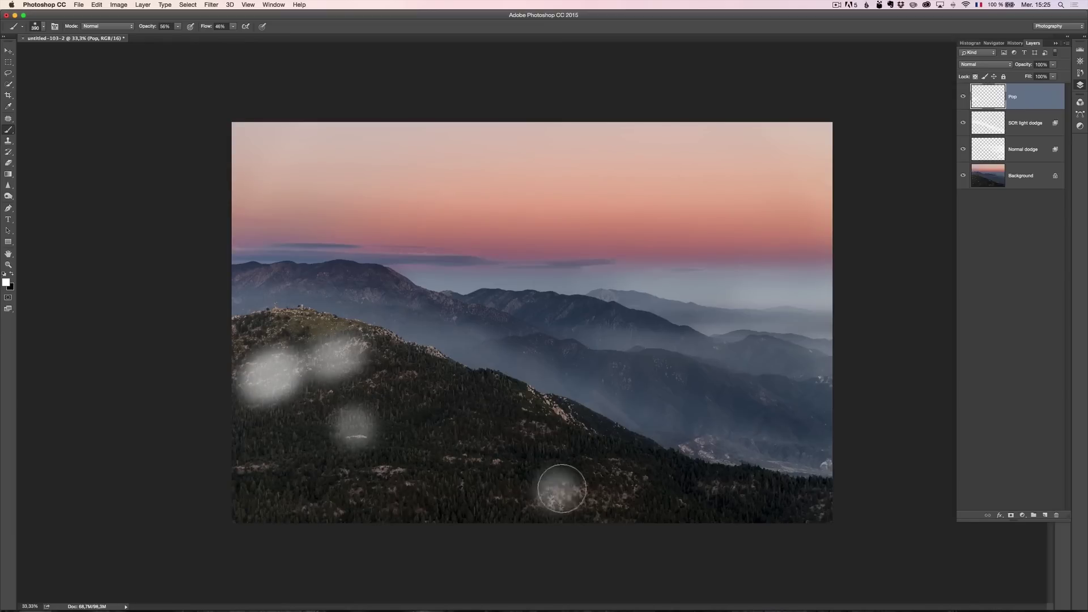
drag(562, 488, 624, 480)
click(548, 427)
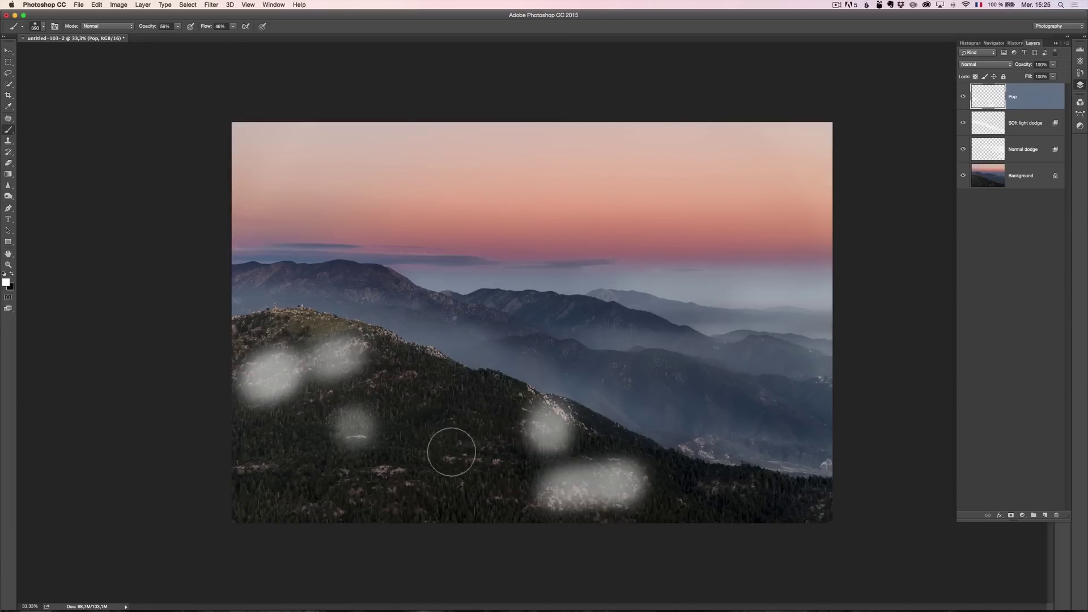
drag(451, 452, 491, 451)
drag(399, 466, 374, 468)
click(276, 464)
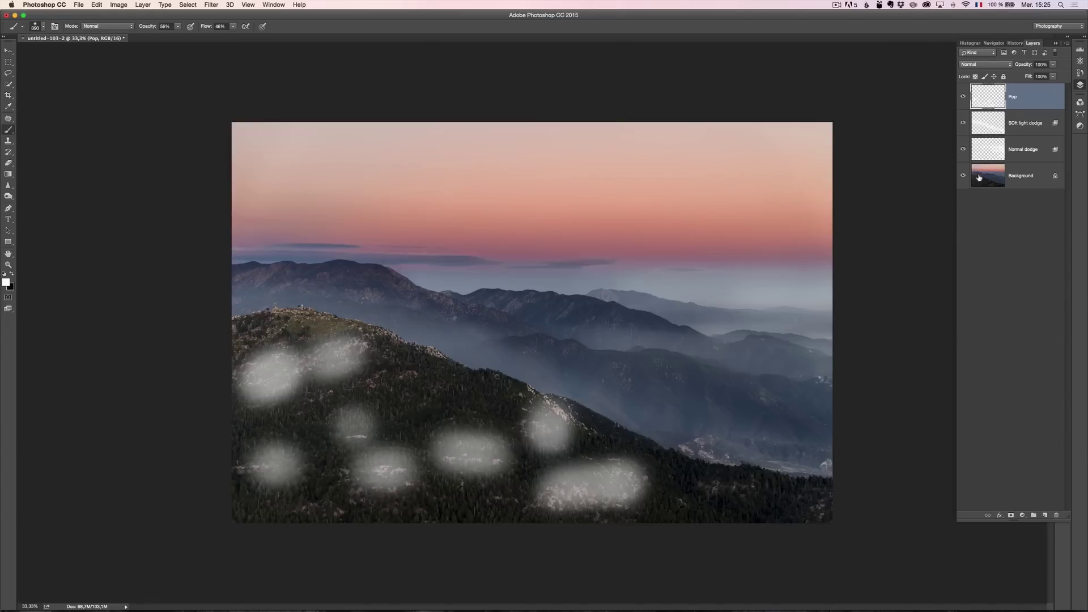
double_click(1018, 98)
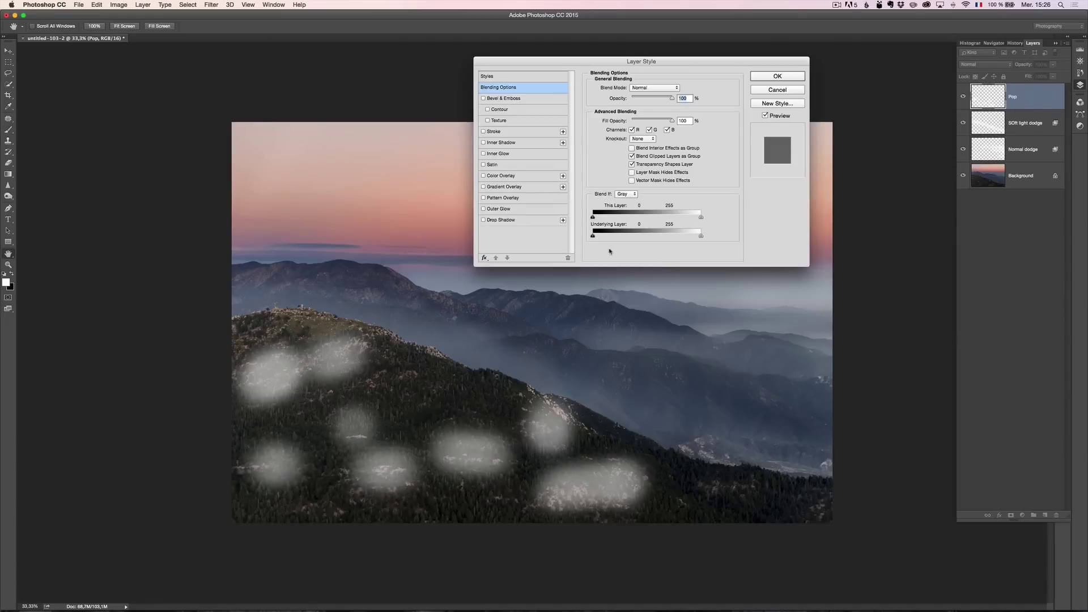
- Split the Pop layer's Underlying Layer black slider to 49/105 so highlights stay on lighter rocks
mouse_move(594, 237)
mouse_down()
mouse_move(633, 239)
mouse_move(606, 239)
mouse_up()
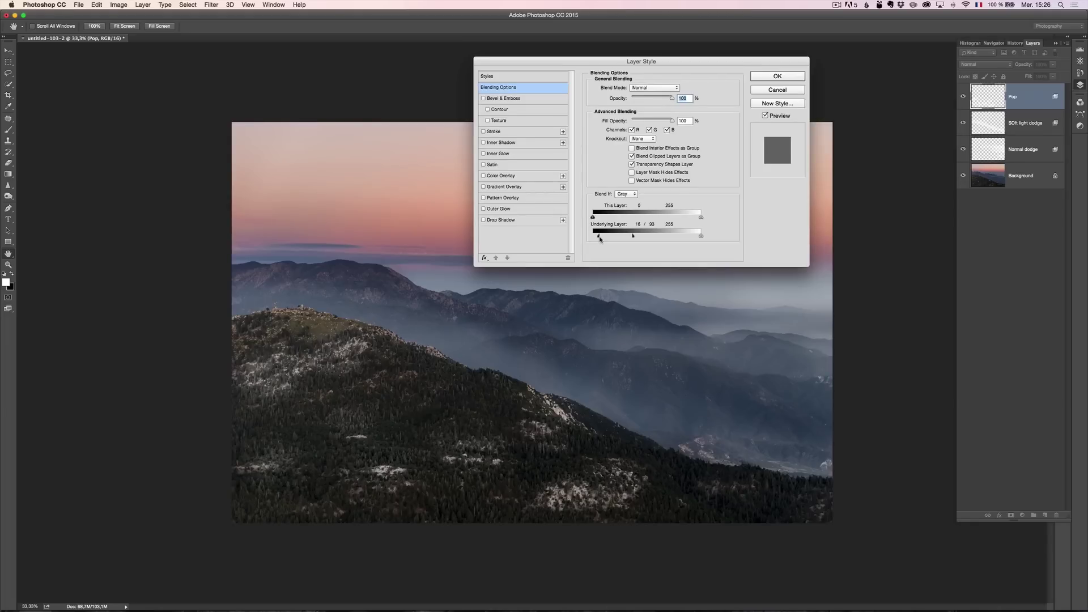
drag(605, 239, 601, 238)
drag(601, 239, 605, 239)
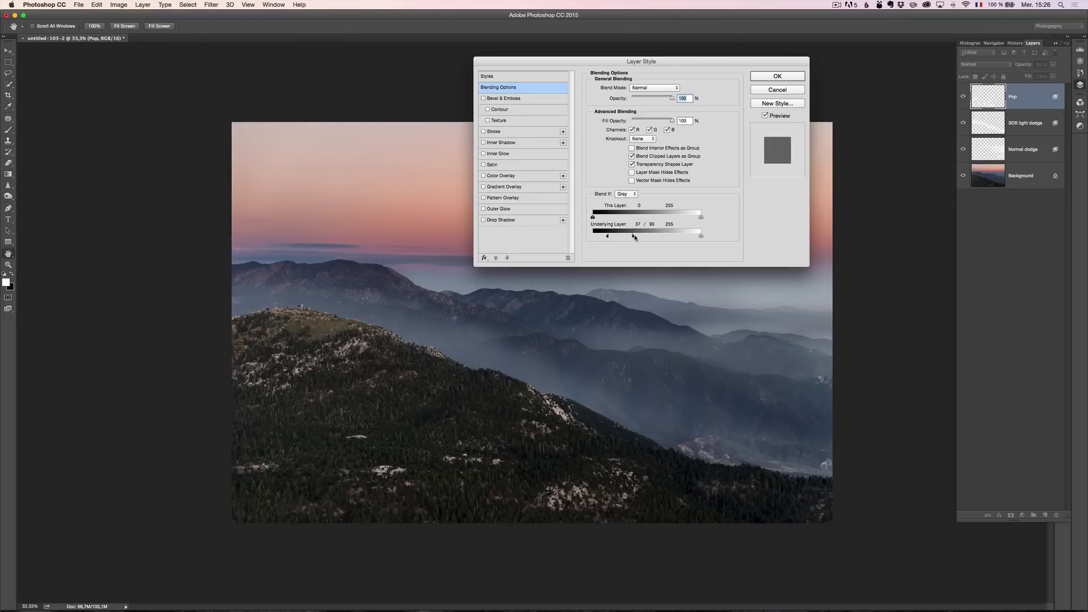
drag(635, 238, 613, 240)
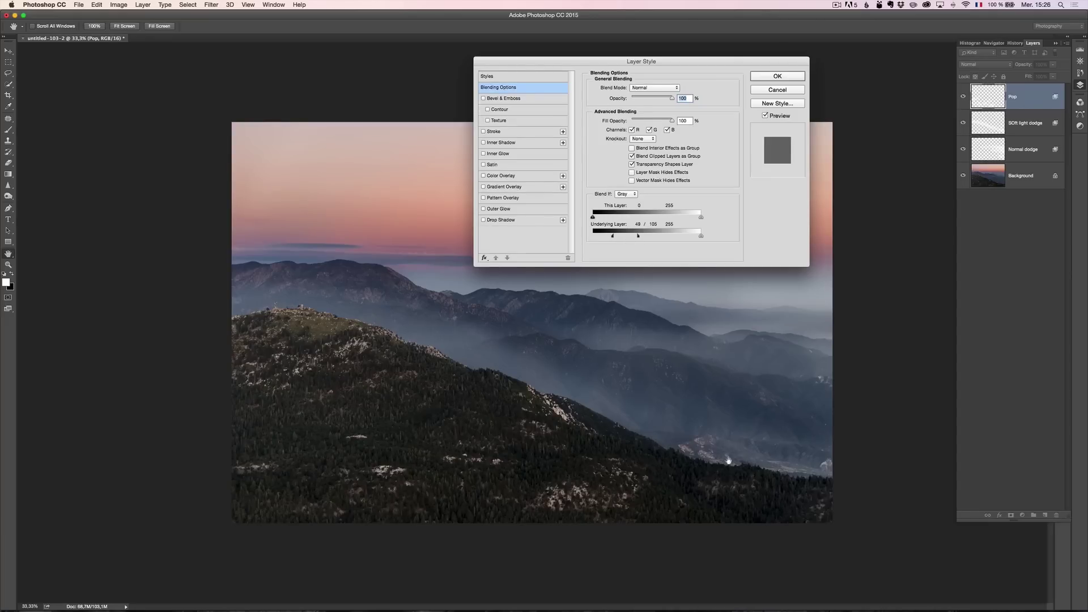
click(799, 76)
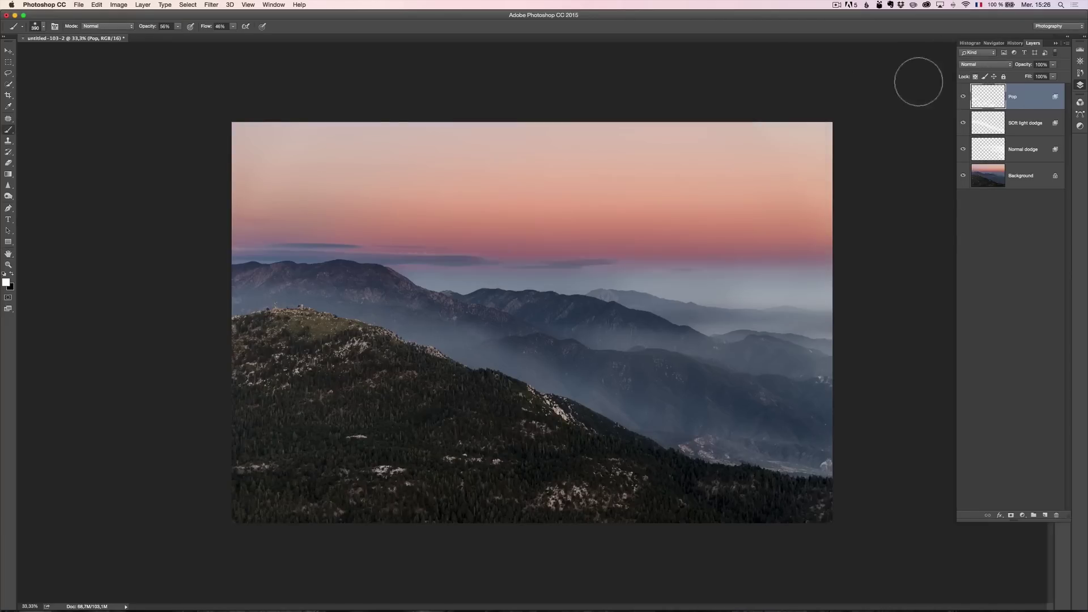
click(963, 97)
click(963, 97)
click(963, 97)
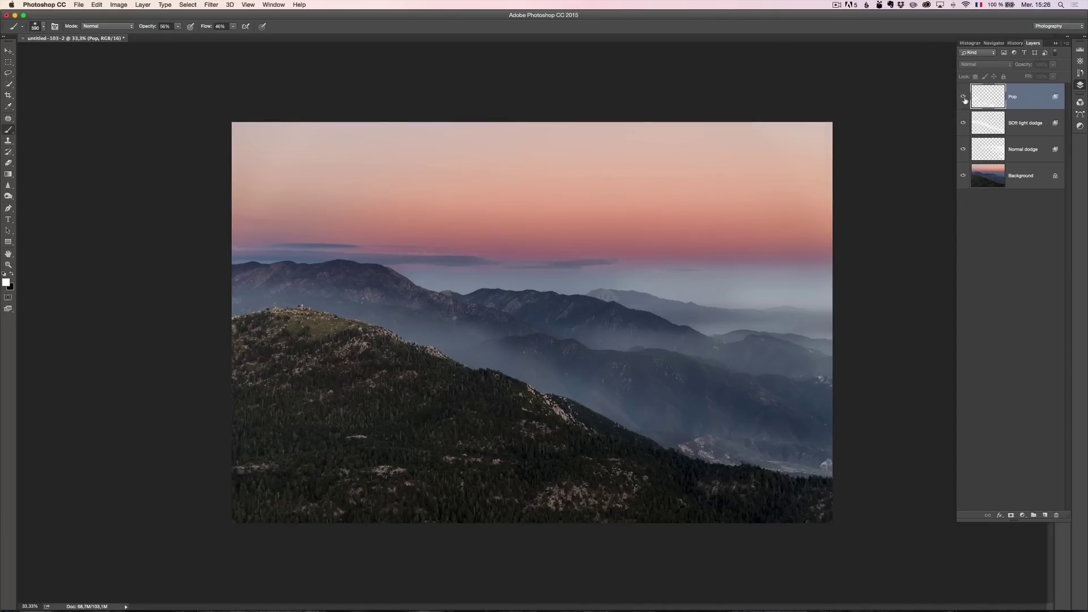
click(963, 97)
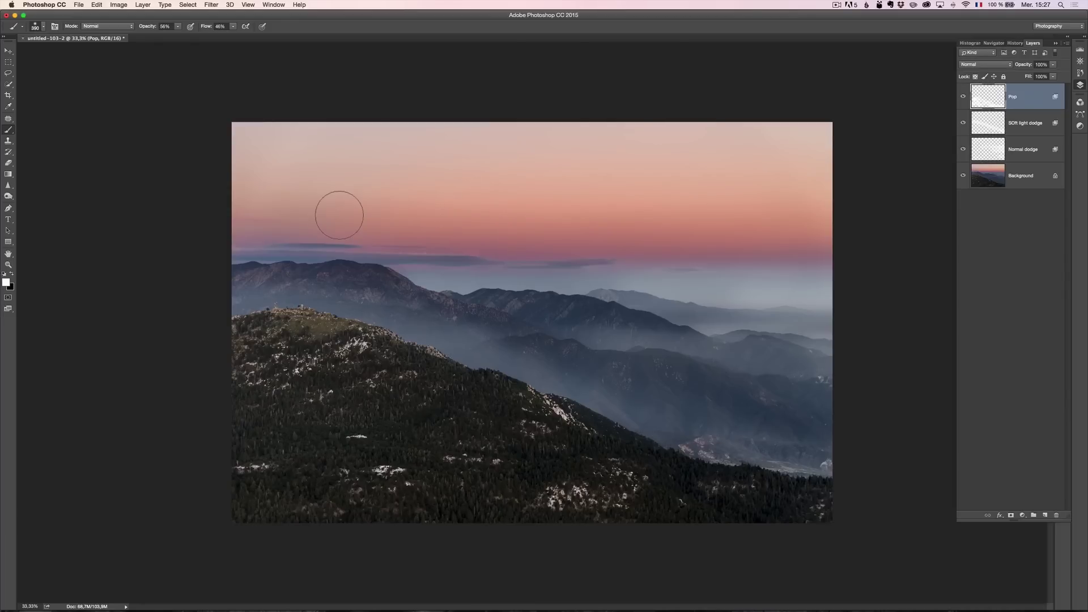
- Paint over the sky in Quick Mask with a full-opacity, ~1694 px brush to make a sky selection
key(q)
key(x)
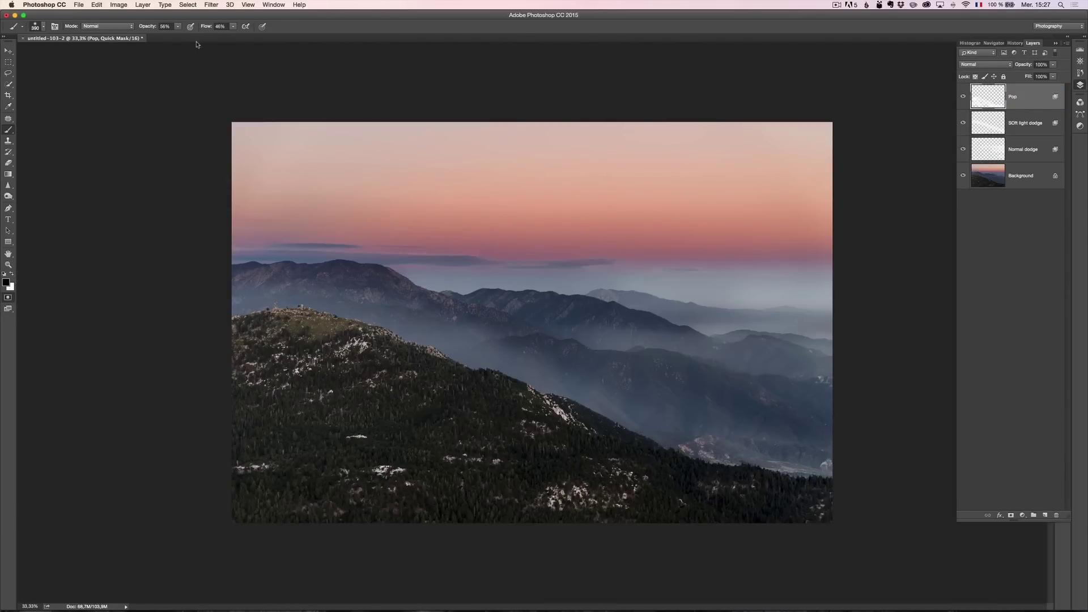
drag(142, 30, 340, 38)
right_click(229, 163)
key(Escape)
drag(291, 170, 373, 172)
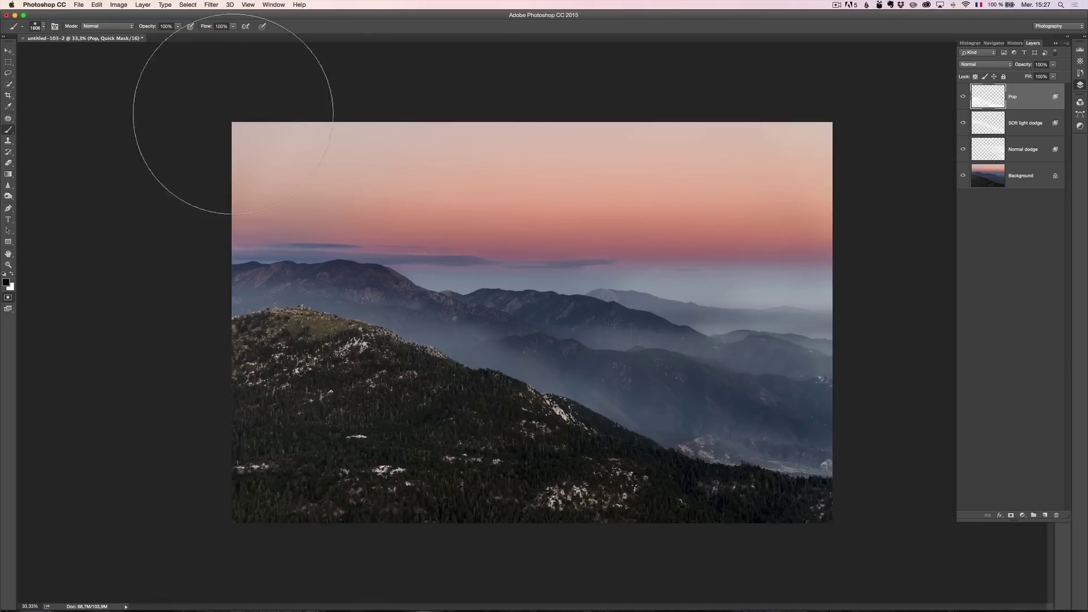
mouse_move(231, 116)
mouse_down()
mouse_move(886, 134)
mouse_move(250, 85)
mouse_move(673, 147)
mouse_move(833, 148)
mouse_move(598, 170)
mouse_move(851, 267)
mouse_move(857, 236)
mouse_up()
key(q)
key(x)
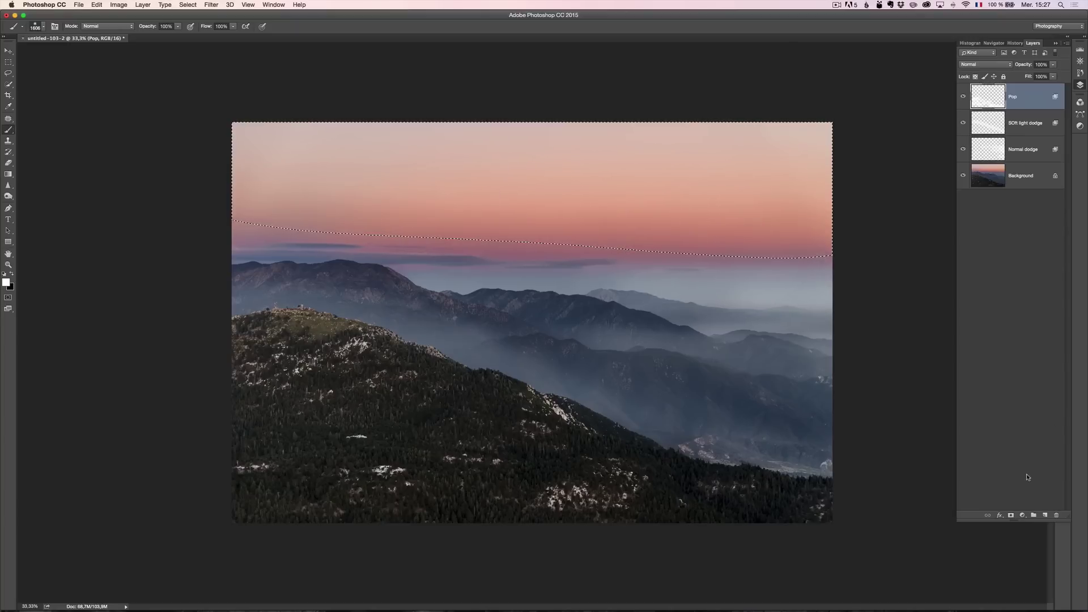
- Add a sky-masked Curves adjustment and lift the Red curve to warm the sky
click(1022, 515)
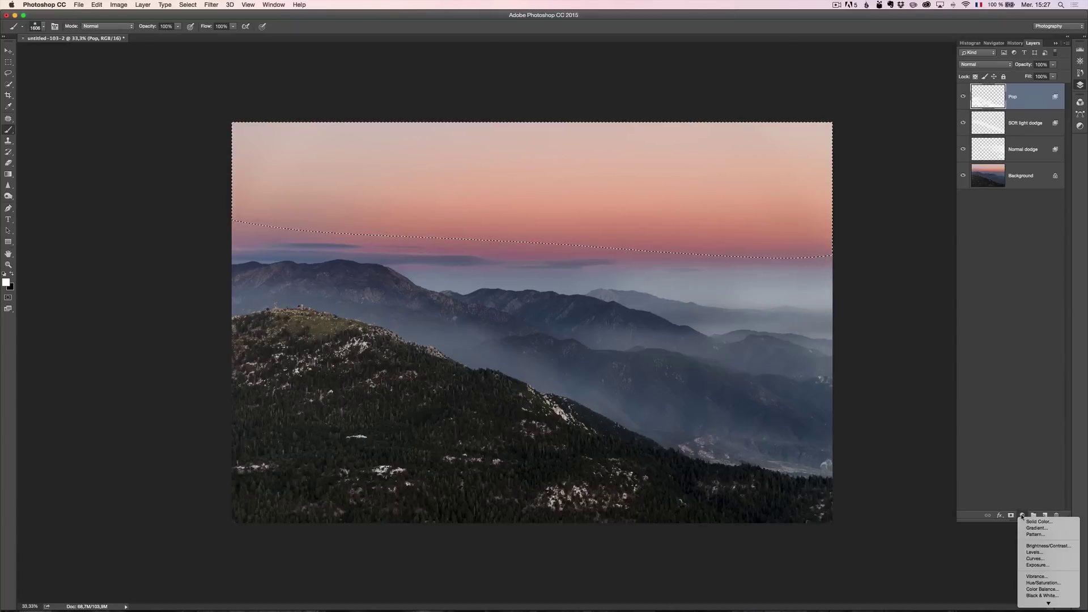
click(1035, 558)
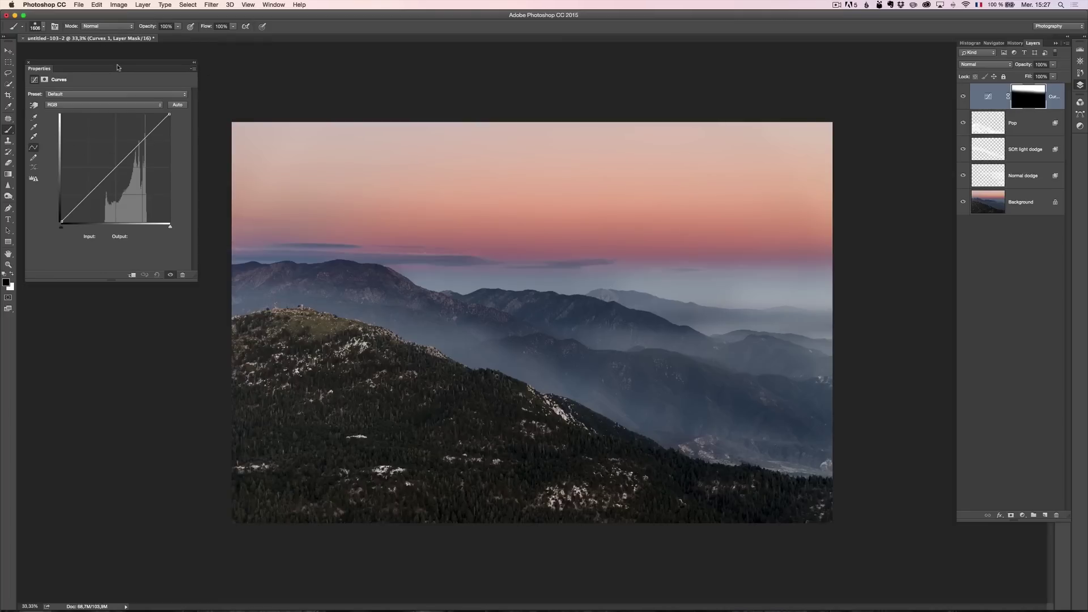
drag(118, 67, 129, 65)
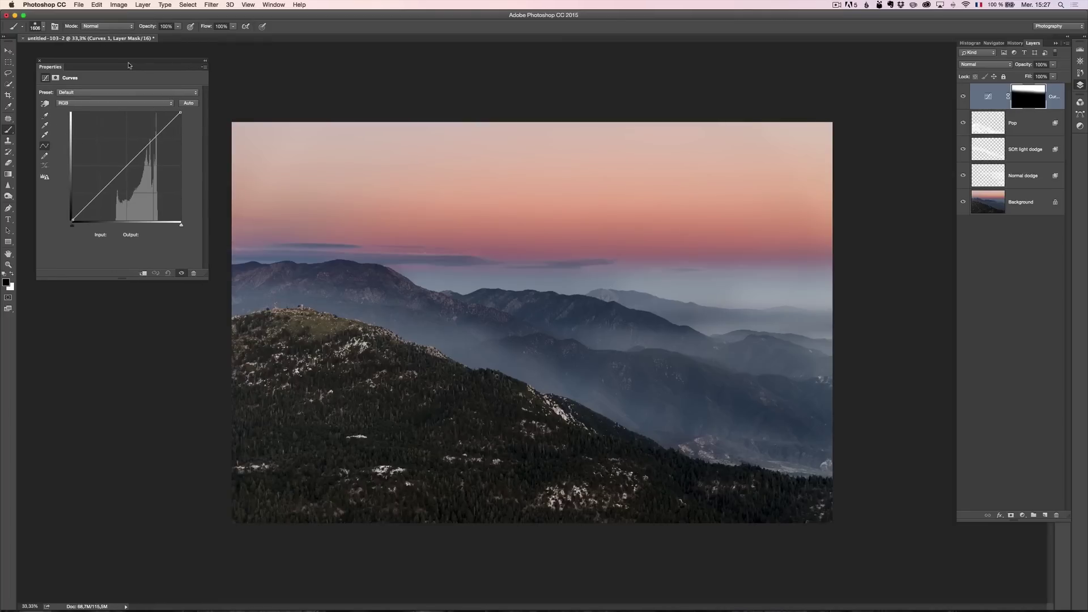
click(109, 102)
click(108, 113)
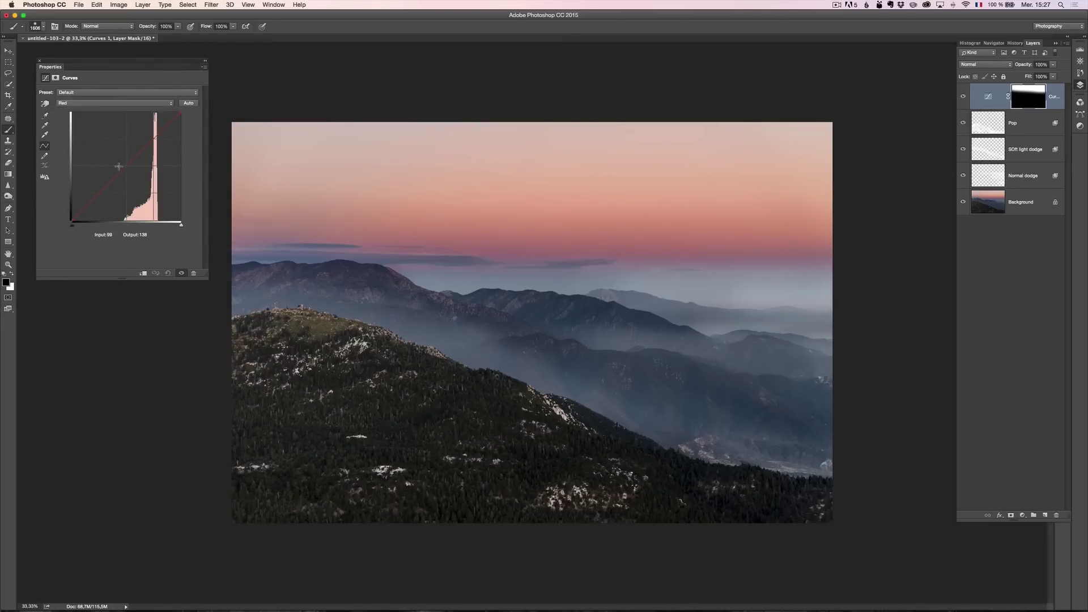
drag(125, 166, 129, 165)
- Lower the Green curve slightly for pinker tones and nudge the Blue curve
click(118, 106)
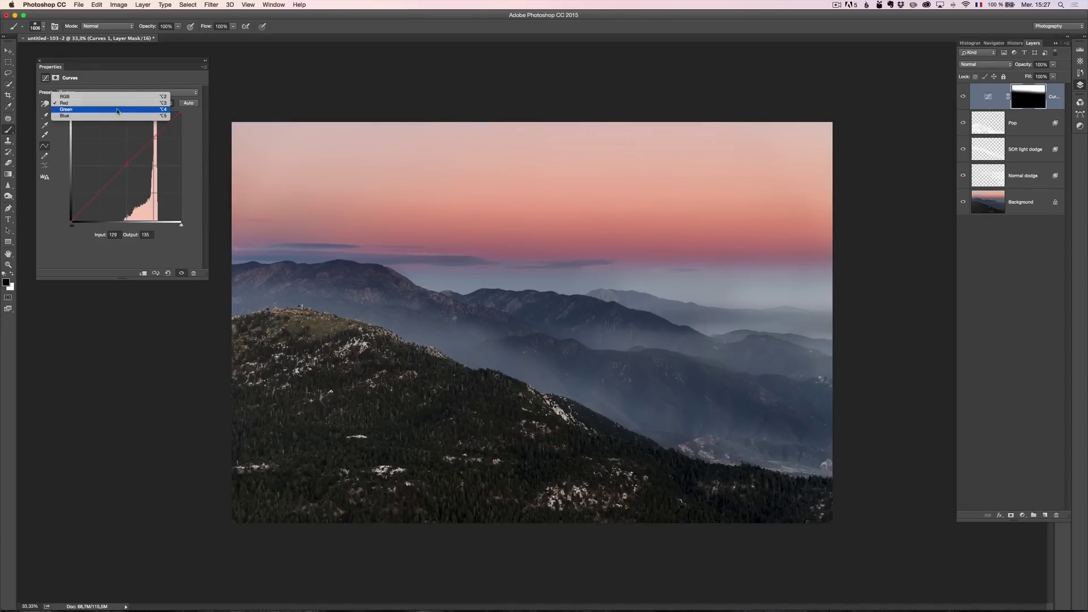
click(119, 113)
drag(125, 161, 129, 167)
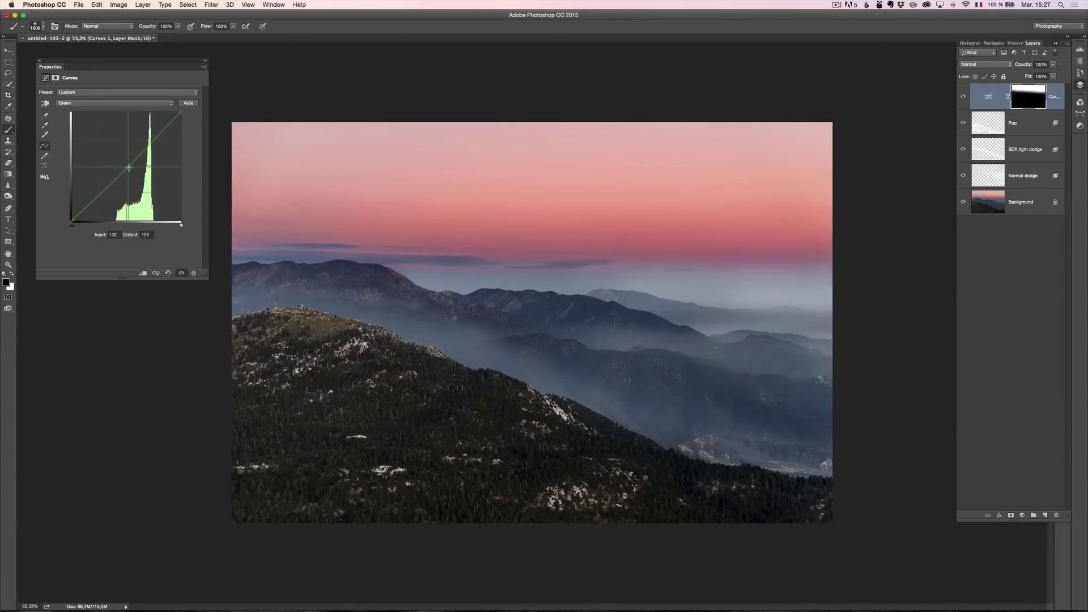
drag(129, 167, 128, 166)
click(117, 104)
click(119, 110)
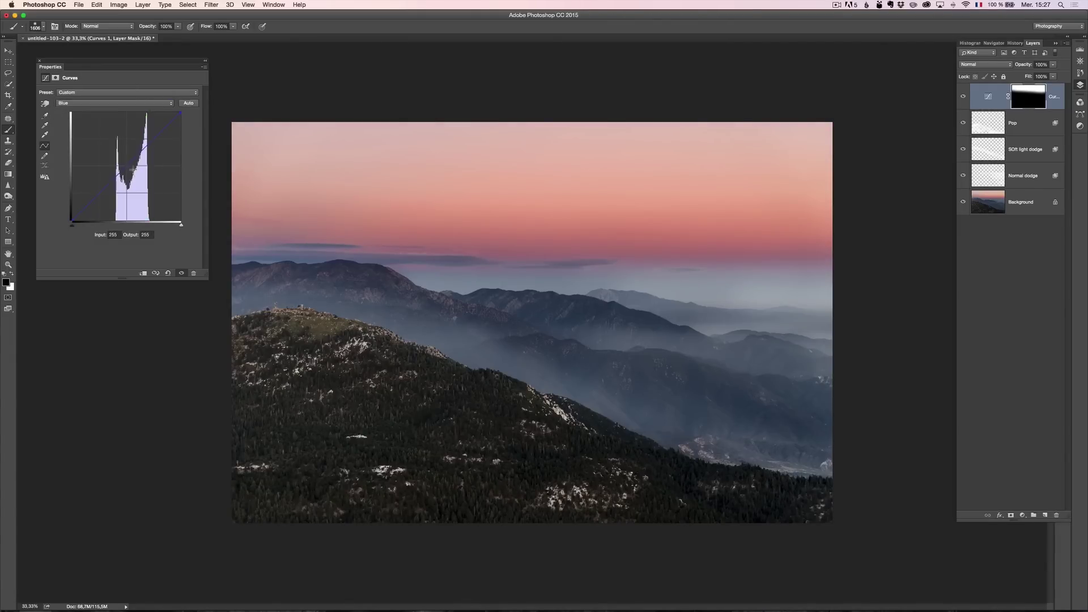
drag(127, 164, 130, 169)
- Back on the RGB curve, apply the Darker preset and fine-tune its point
click(105, 104)
click(108, 85)
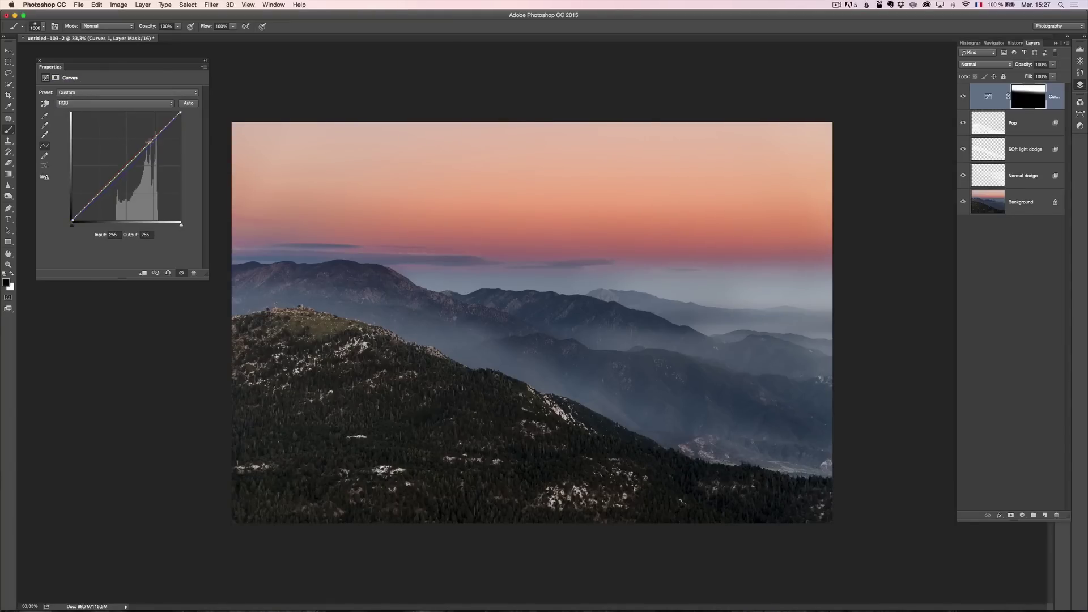
click(143, 94)
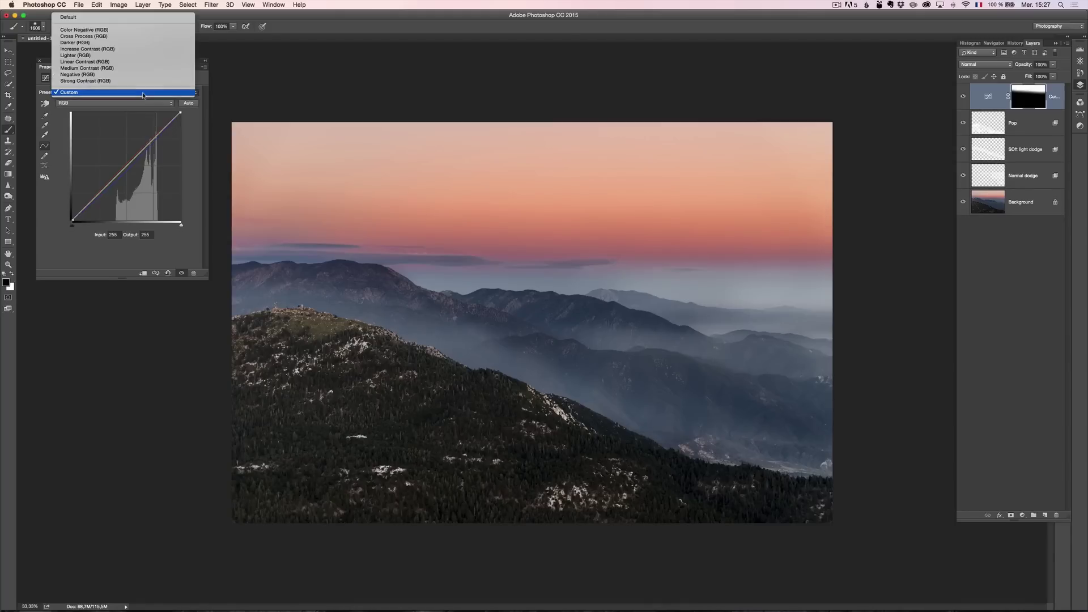
click(122, 69)
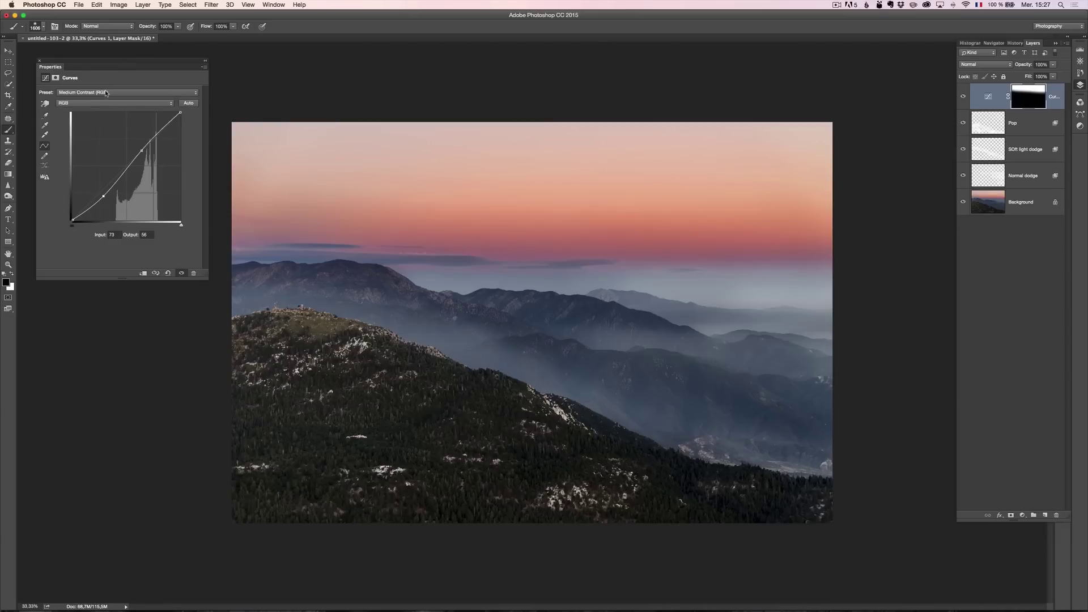
click(105, 93)
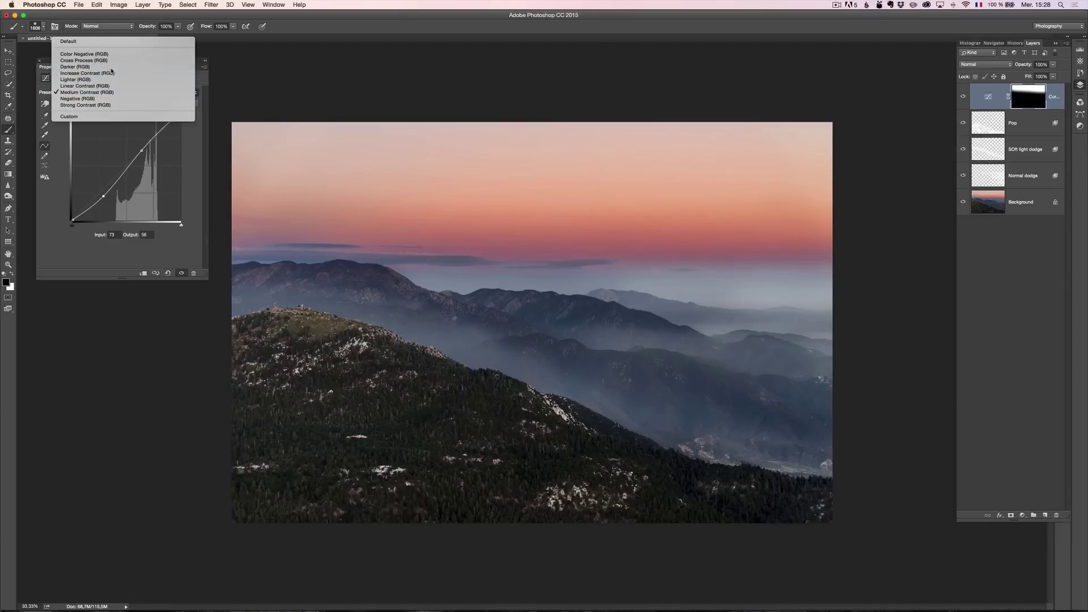
click(111, 68)
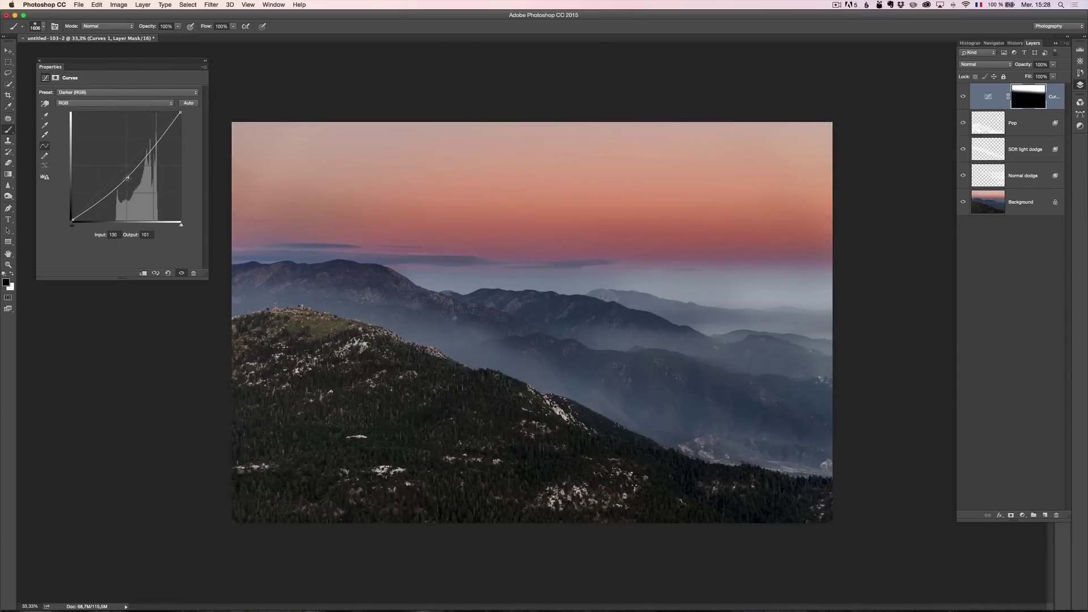
drag(128, 177, 134, 170)
- Compare the Curves effect on and off, then raise the point to Input 173, Output 144
click(964, 98)
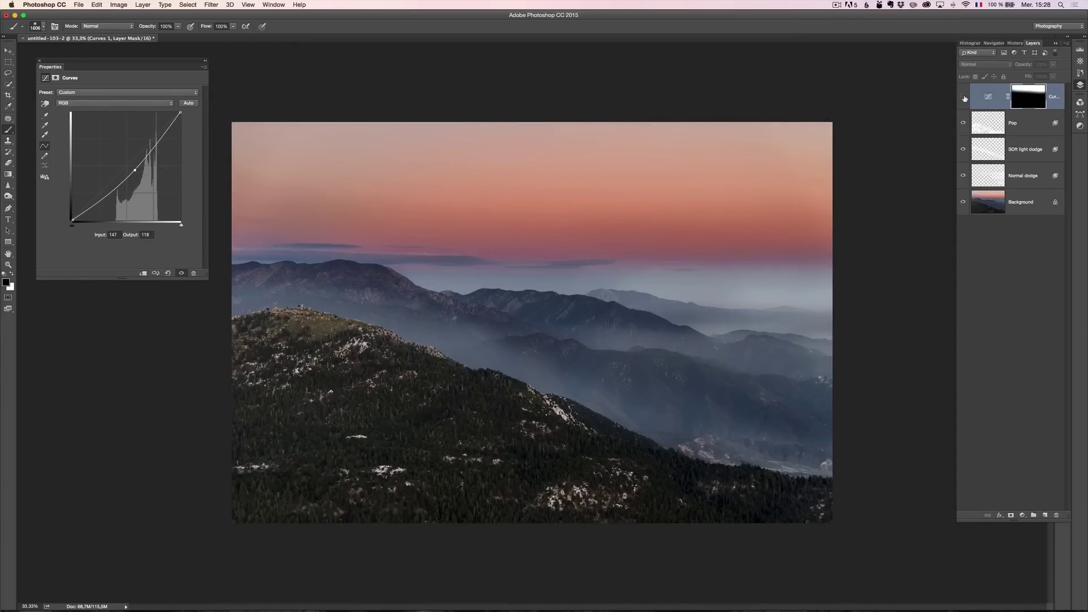
click(964, 98)
click(963, 97)
click(964, 97)
click(964, 97)
click(964, 98)
drag(135, 169, 146, 160)
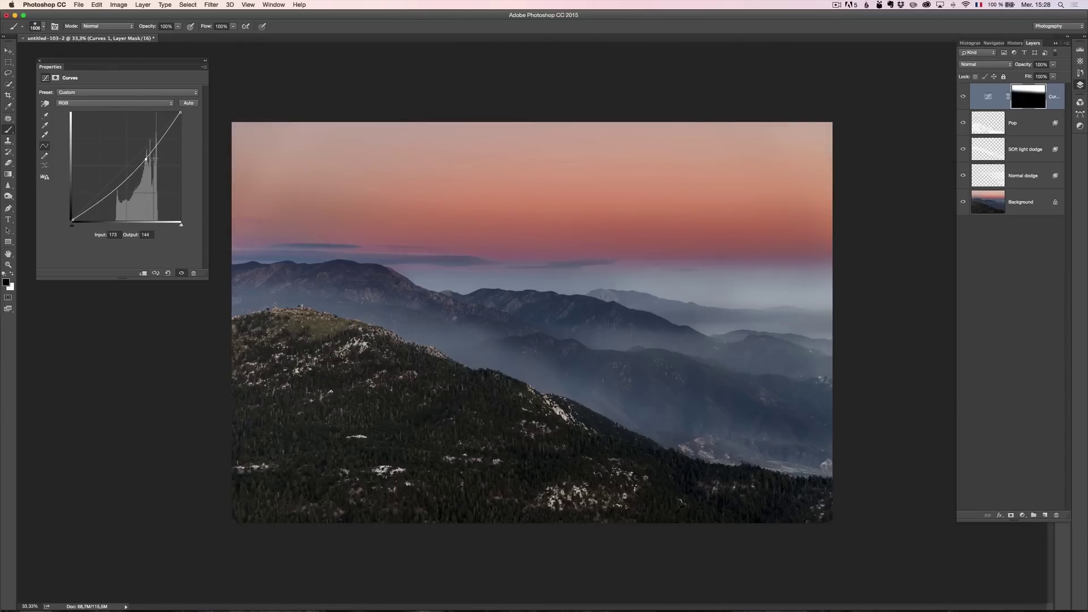
click(1023, 515)
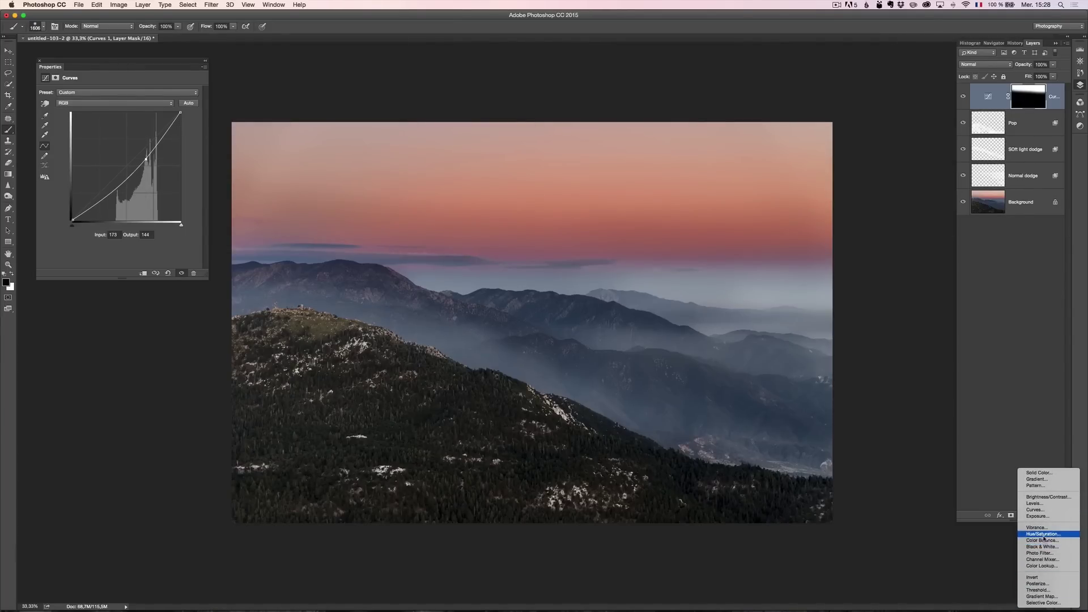
- Add a Hue/Saturation adjustment with a saturation boost and copy the Curves sky mask onto it
click(1040, 539)
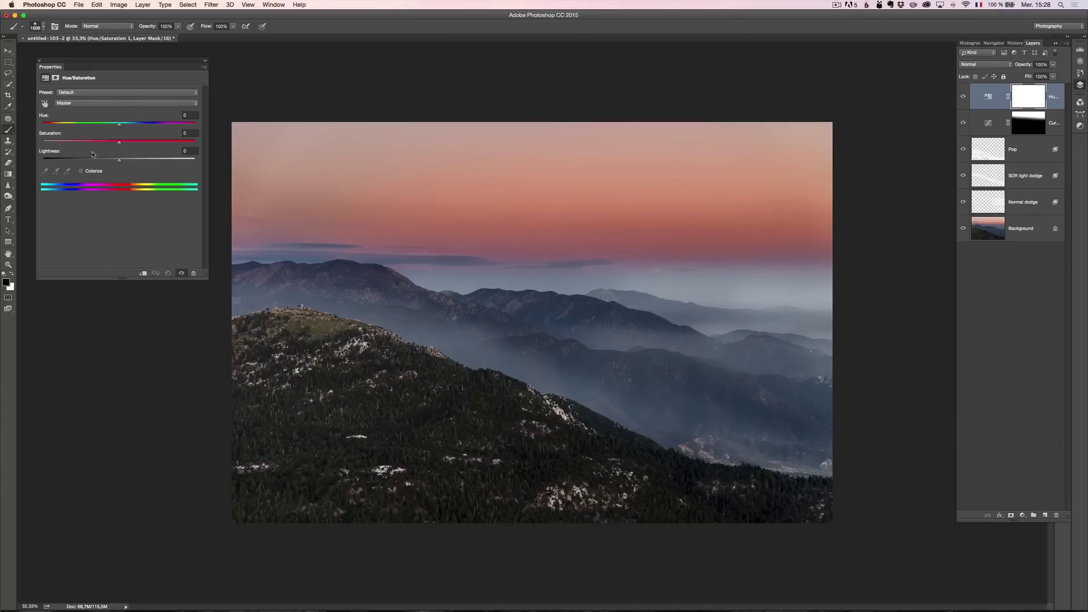
mouse_move(119, 147)
mouse_down()
mouse_move(143, 147)
mouse_move(127, 147)
mouse_up()
drag(1033, 105, 1032, 104)
click(605, 200)
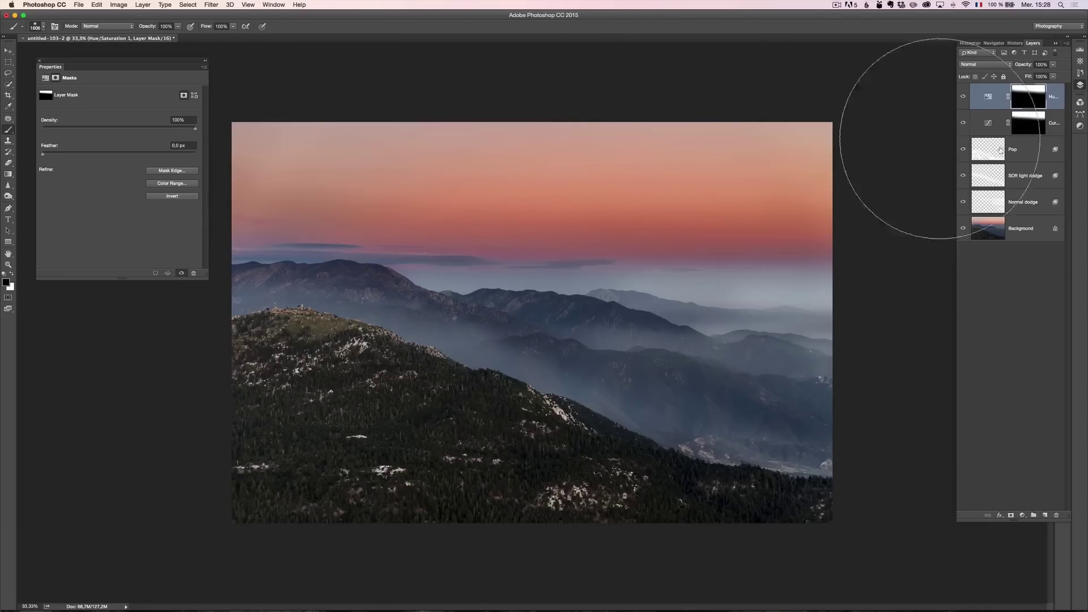
- Raise the sky saturation further and set Lightness to -7, comparing with adjustments toggled off
click(987, 97)
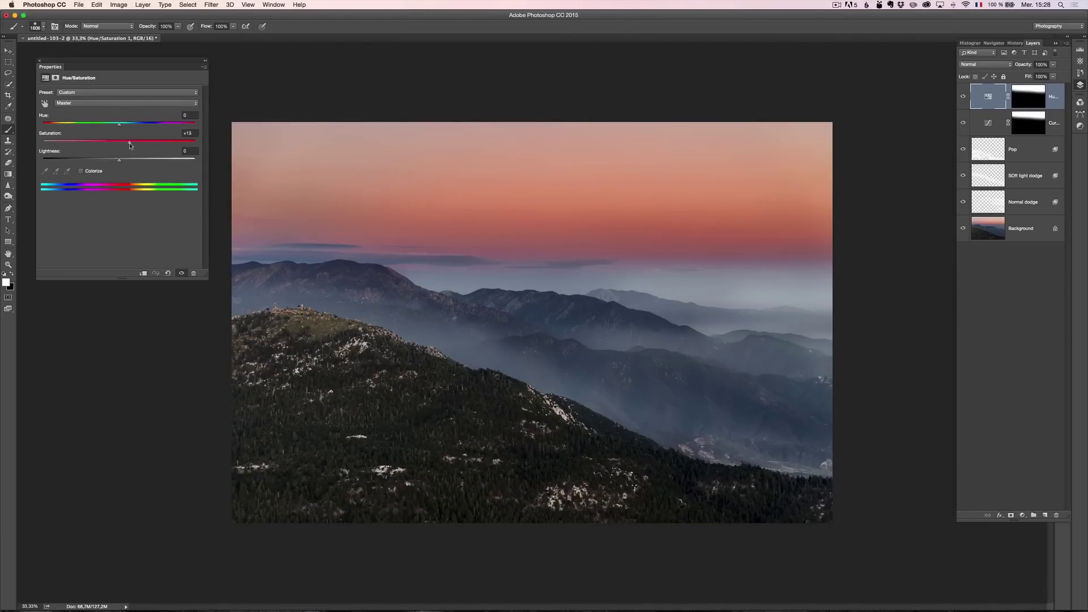
drag(130, 145, 137, 145)
drag(119, 163, 114, 163)
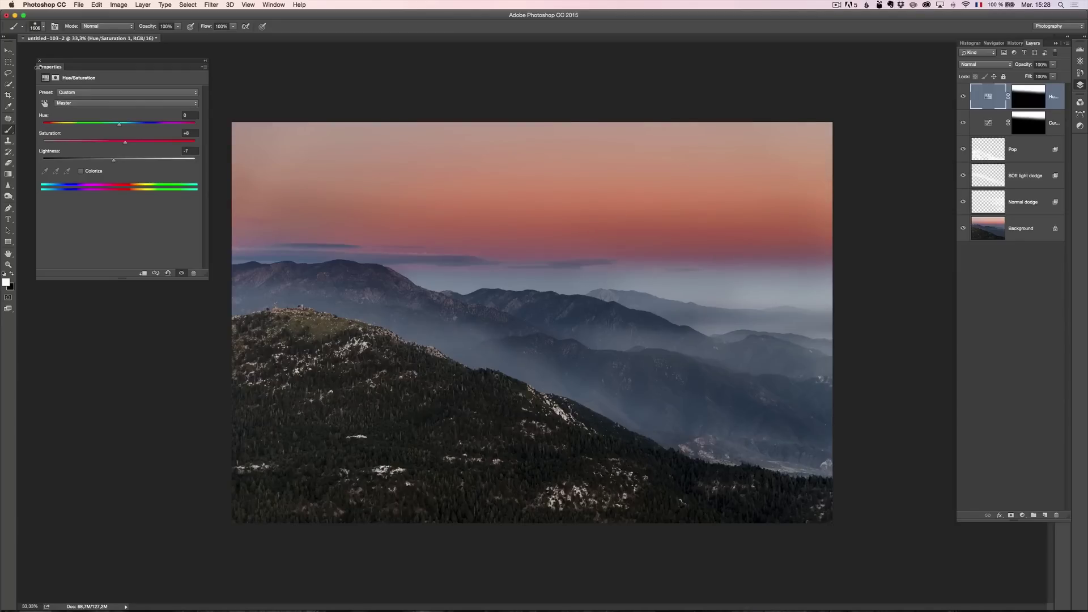
click(39, 60)
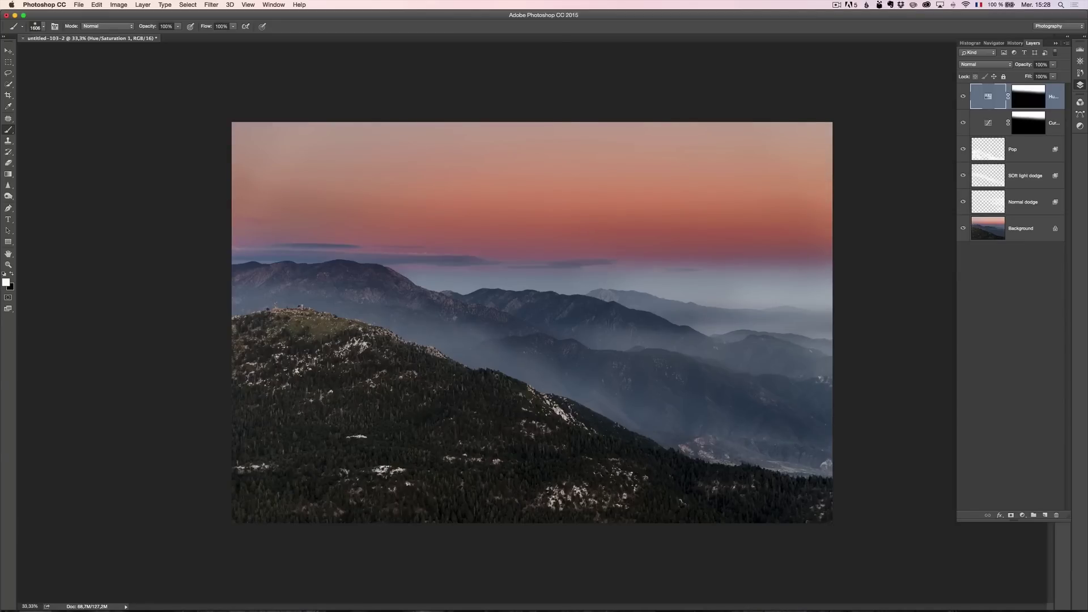
click(957, 99)
click(960, 119)
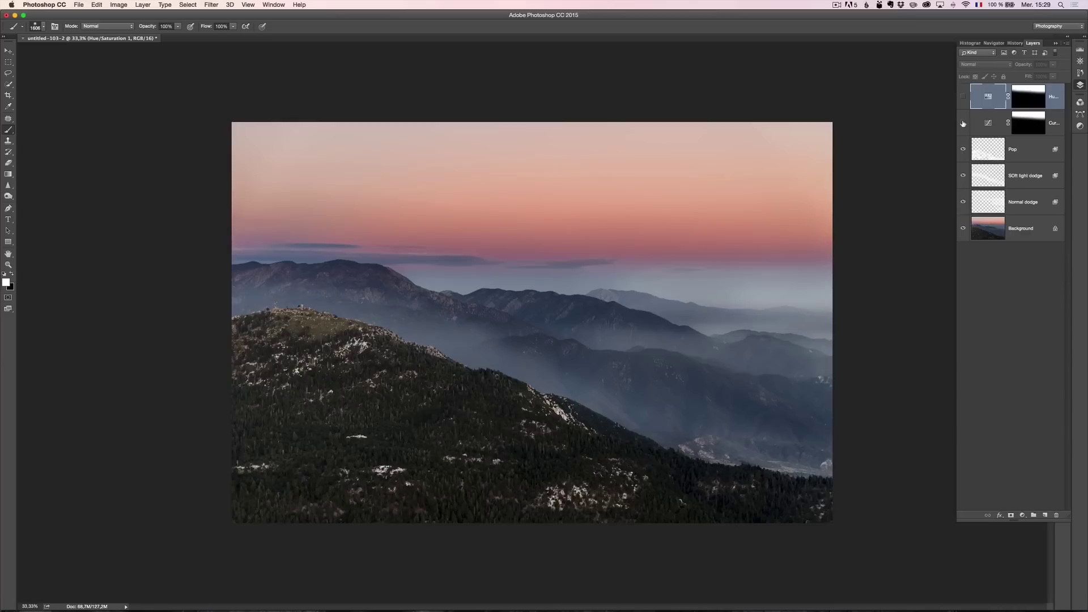
click(963, 123)
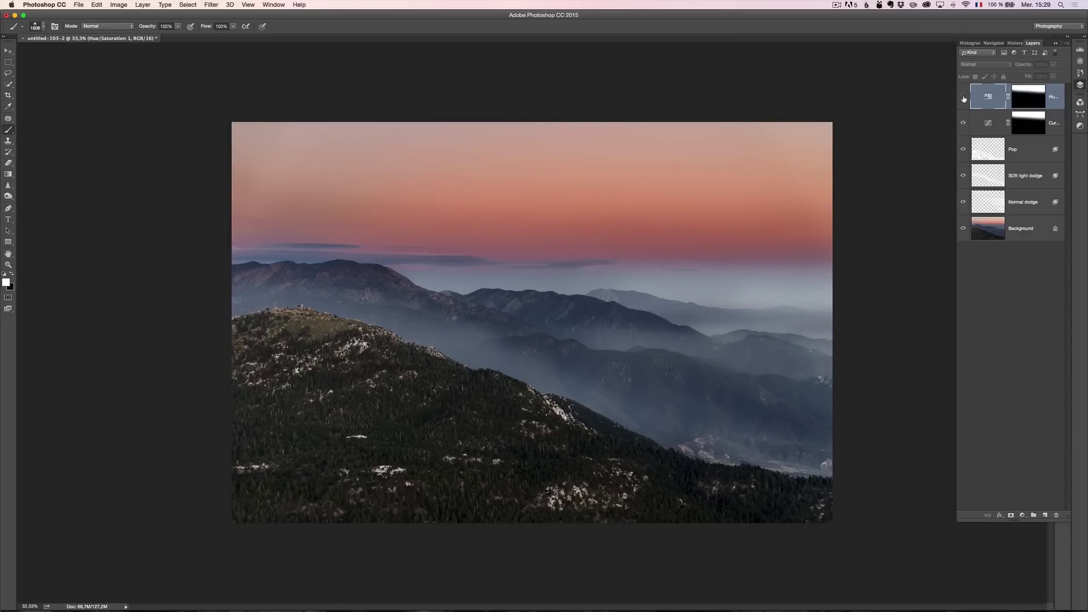
click(963, 99)
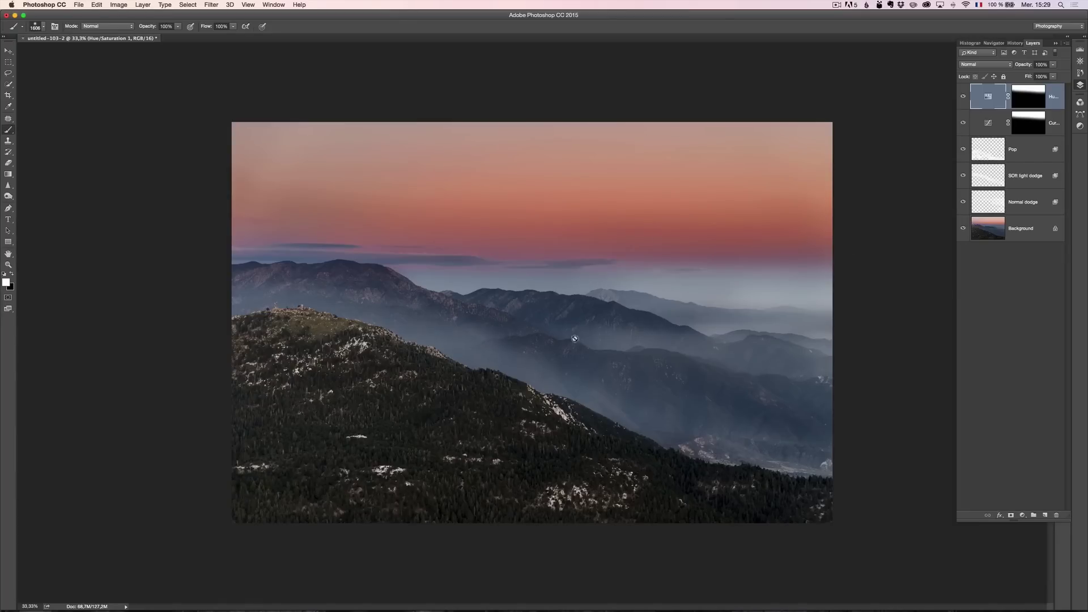
- Add a new empty layer named 'burn' above Pop
click(1040, 150)
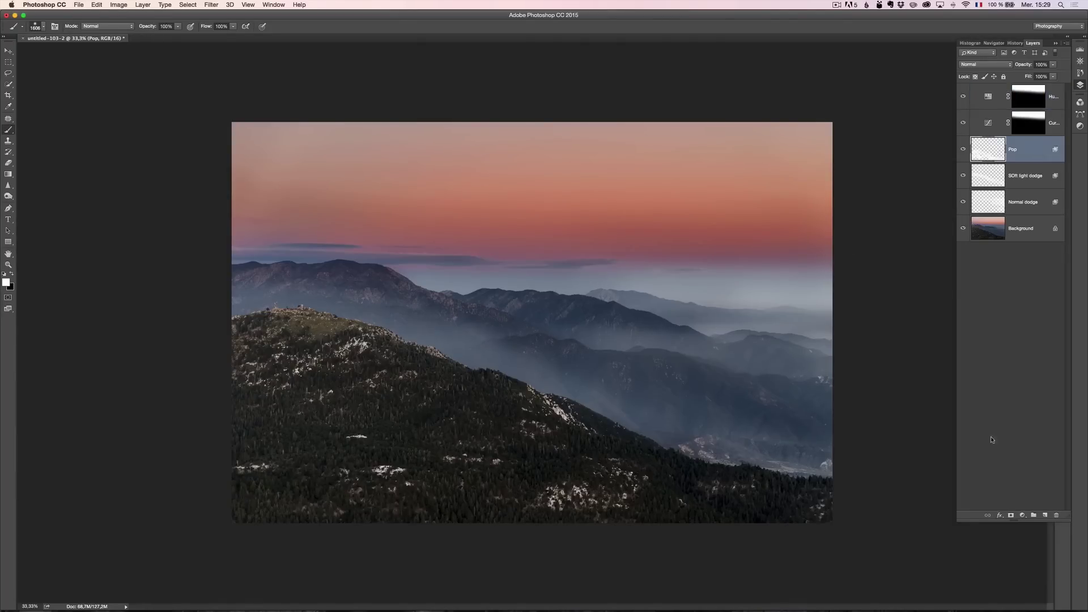
click(1046, 514)
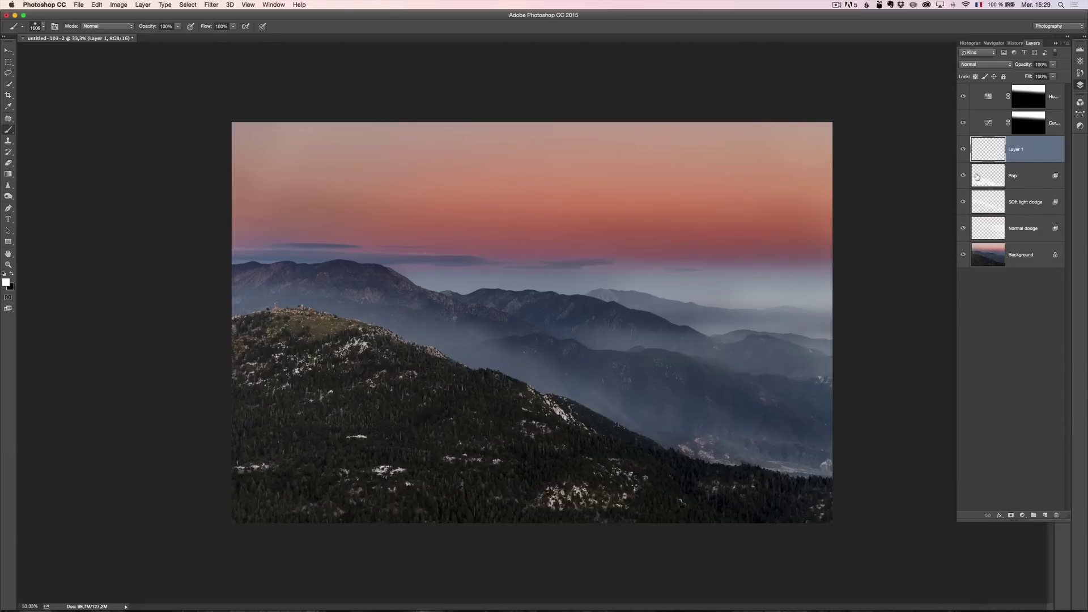
double_click(1012, 150)
key(BackSpace)
key(Return)
- Set the brush to black at 34% opacity and 20% flow
drag(149, 29, 120, 29)
key(Return)
drag(205, 27, 11, 292)
text(12)
key(Return)
key(x)
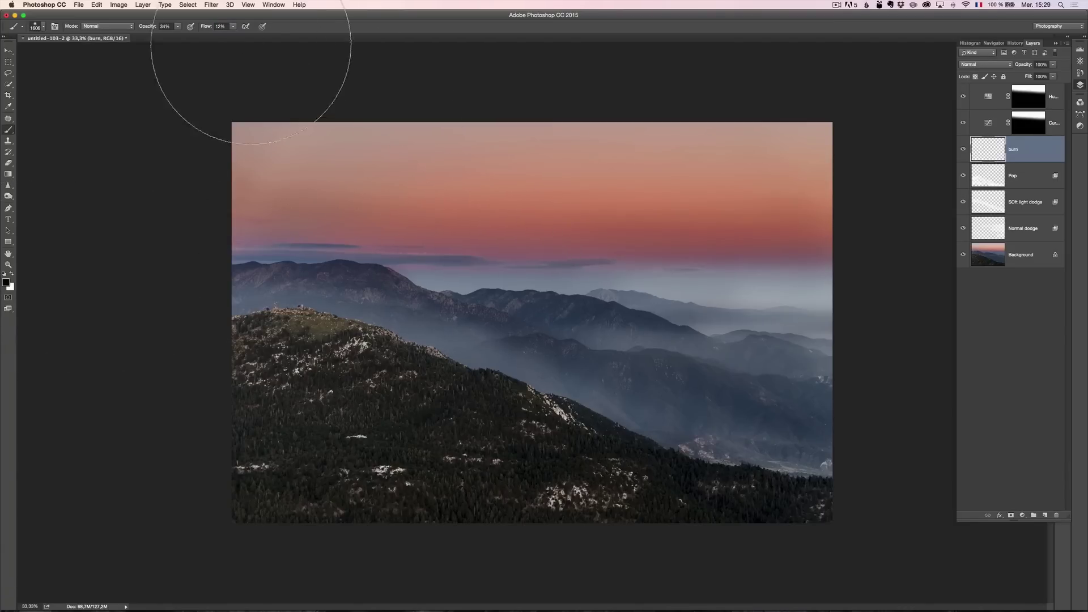
drag(204, 28, 209, 28)
- Zoom in on the mountain ridges and duplicate the burn layer as 'burn copy'
key(z)
click(452, 285)
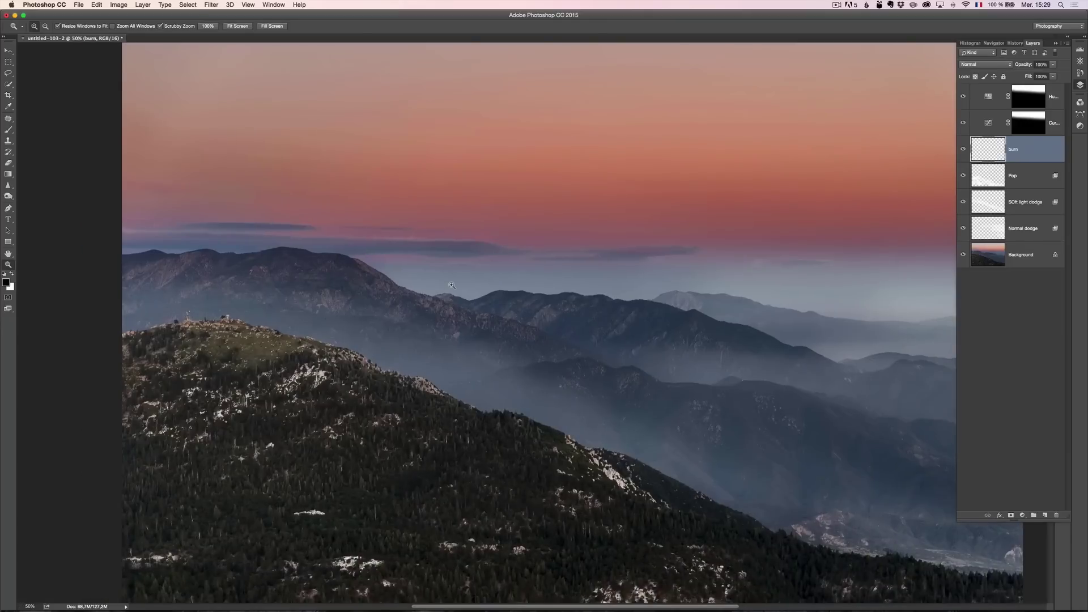
key(super+j)
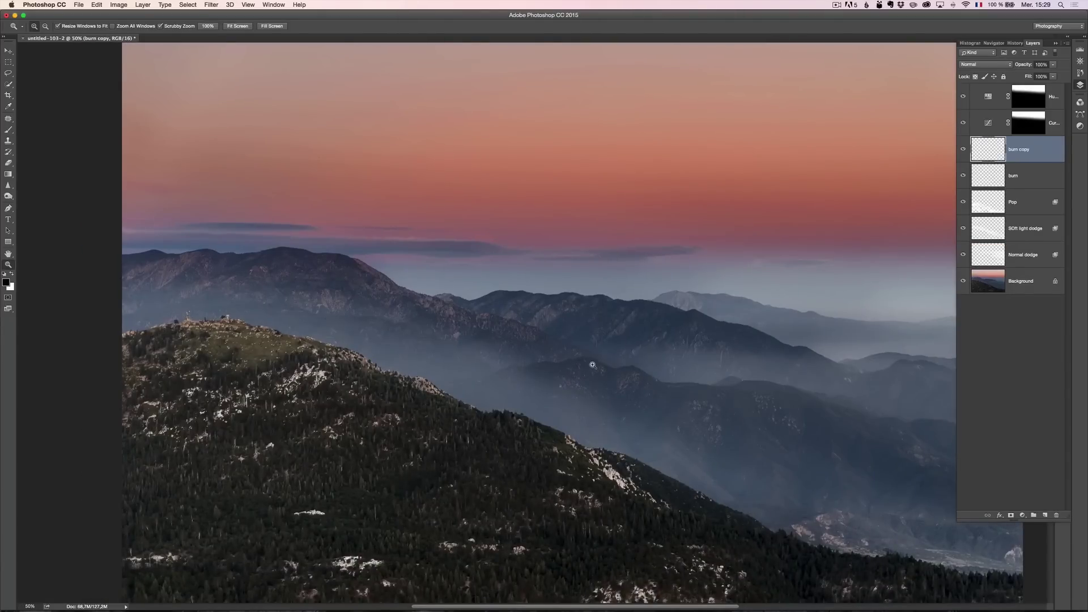
right_click(593, 365)
key(Escape)
click(565, 361)
- Shrink the brush to about 396 px and burn dark strokes down the middle ridge slopes
key(b)
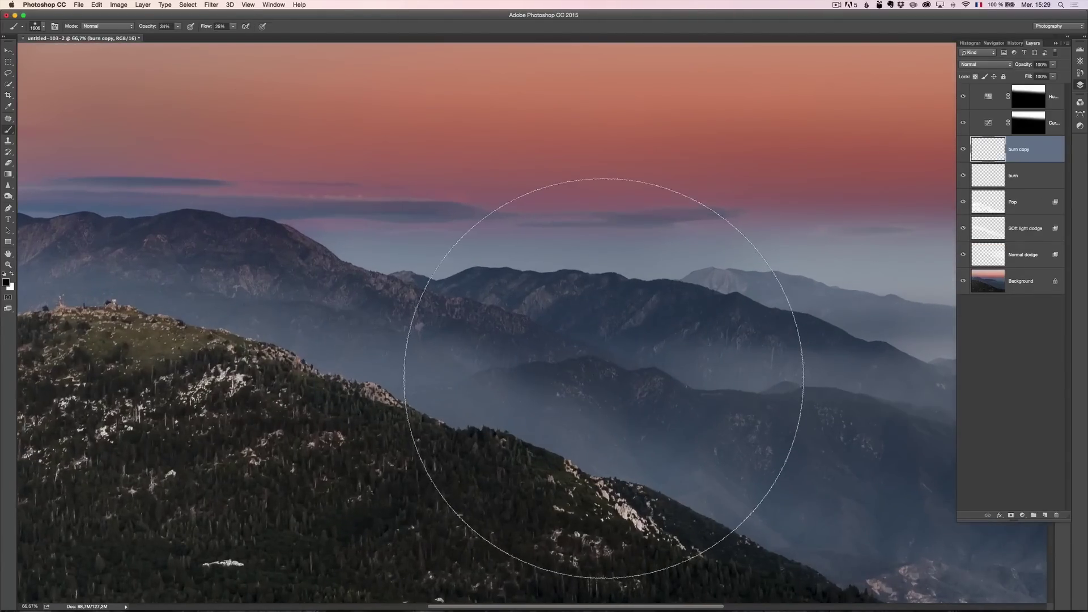
scroll(566, 384, up, 3)
drag(601, 364, 289, 350)
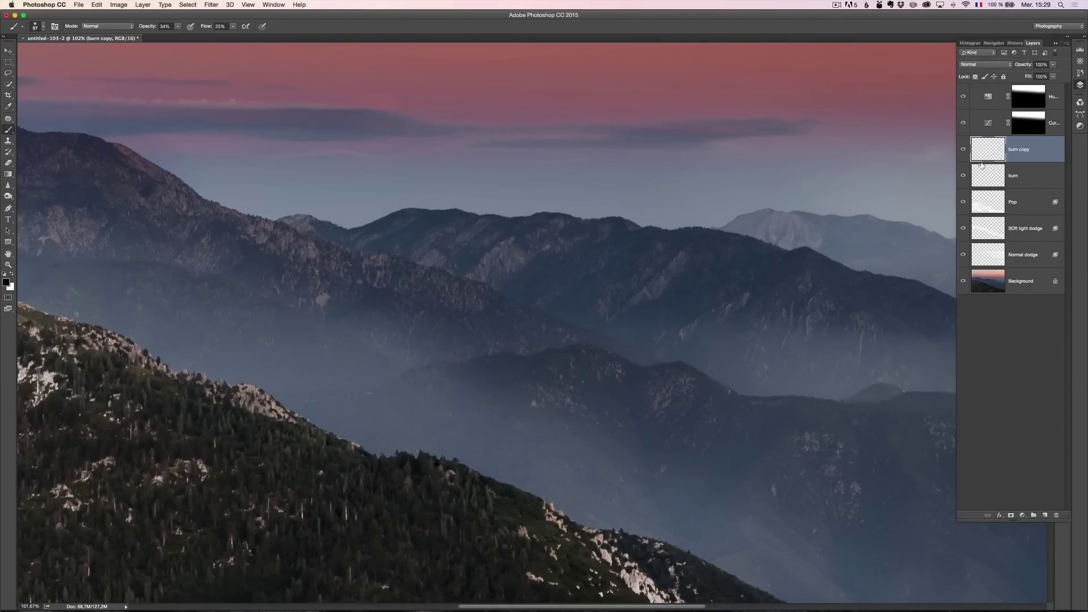
mouse_move(456, 386)
mouse_down()
mouse_move(523, 372)
mouse_move(515, 392)
mouse_move(451, 391)
mouse_move(524, 378)
mouse_move(530, 396)
mouse_move(583, 365)
mouse_move(617, 368)
mouse_move(626, 384)
mouse_move(678, 403)
mouse_move(707, 455)
mouse_move(702, 392)
mouse_move(683, 384)
mouse_move(734, 411)
mouse_move(803, 421)
mouse_move(739, 439)
mouse_move(874, 421)
mouse_move(510, 315)
mouse_move(456, 374)
mouse_up()
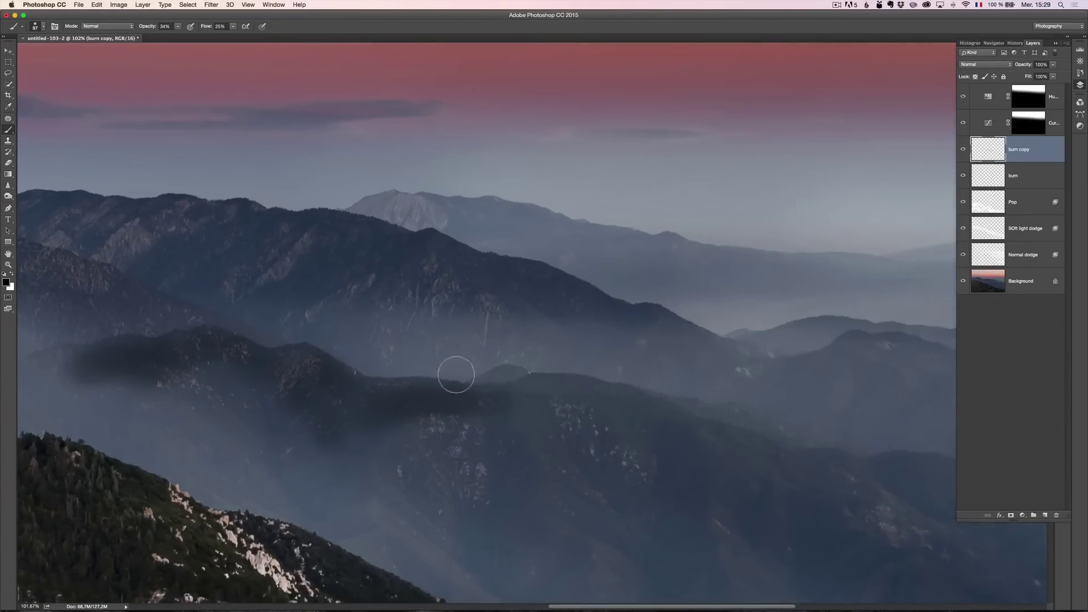
mouse_move(510, 403)
mouse_down()
mouse_move(534, 514)
mouse_move(521, 453)
mouse_move(577, 563)
mouse_move(574, 525)
mouse_move(528, 444)
mouse_move(542, 417)
mouse_up()
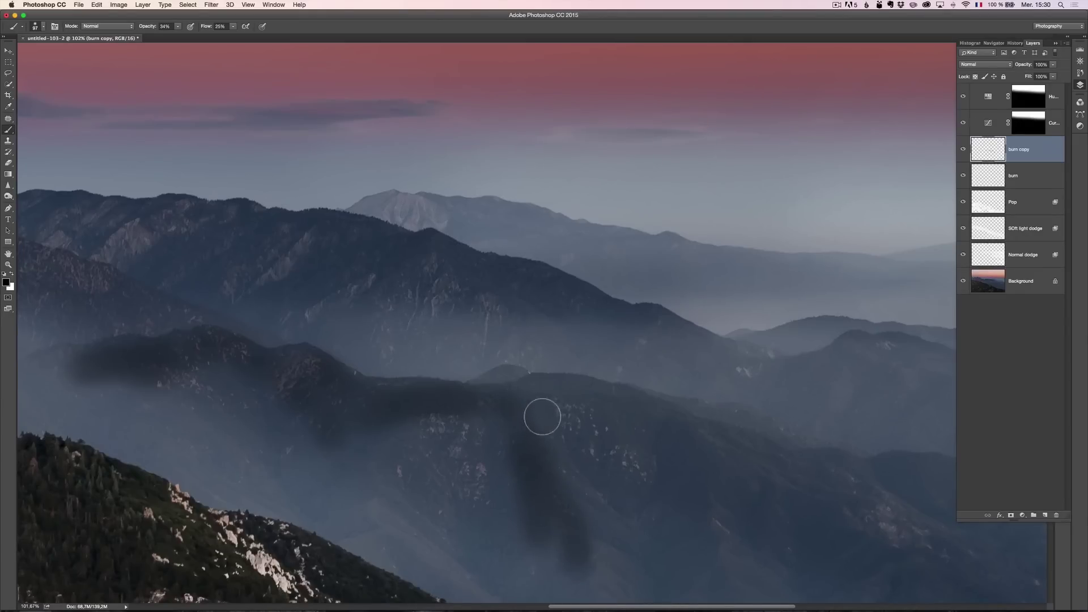
mouse_move(673, 419)
mouse_down()
mouse_move(678, 505)
mouse_move(691, 469)
mouse_up()
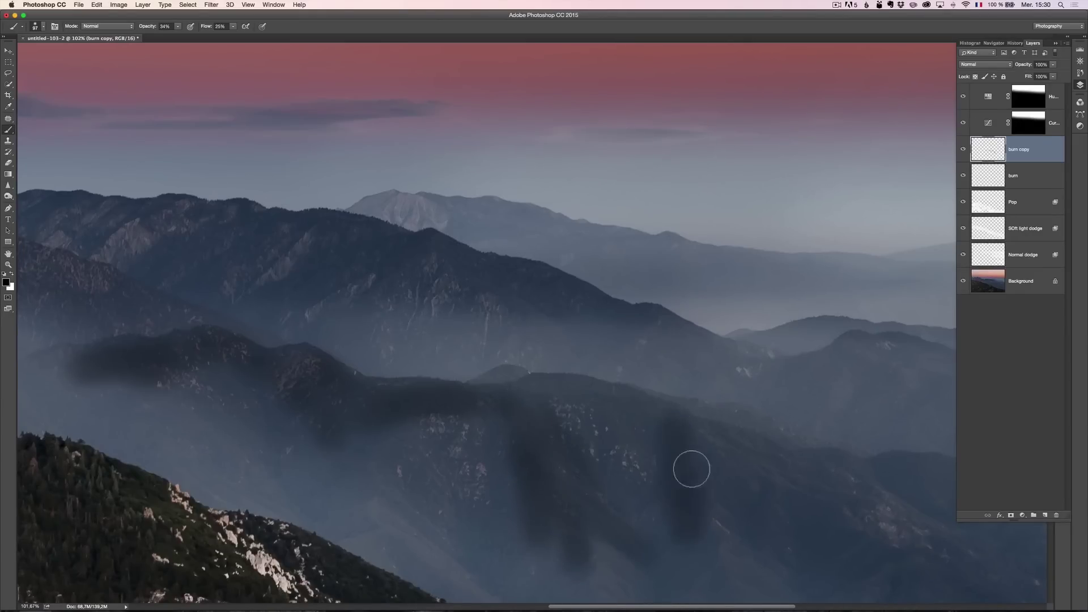
- Lengthen the second burn stroke and add more burn strokes across the slopes to the right
scroll(687, 469, down, 5)
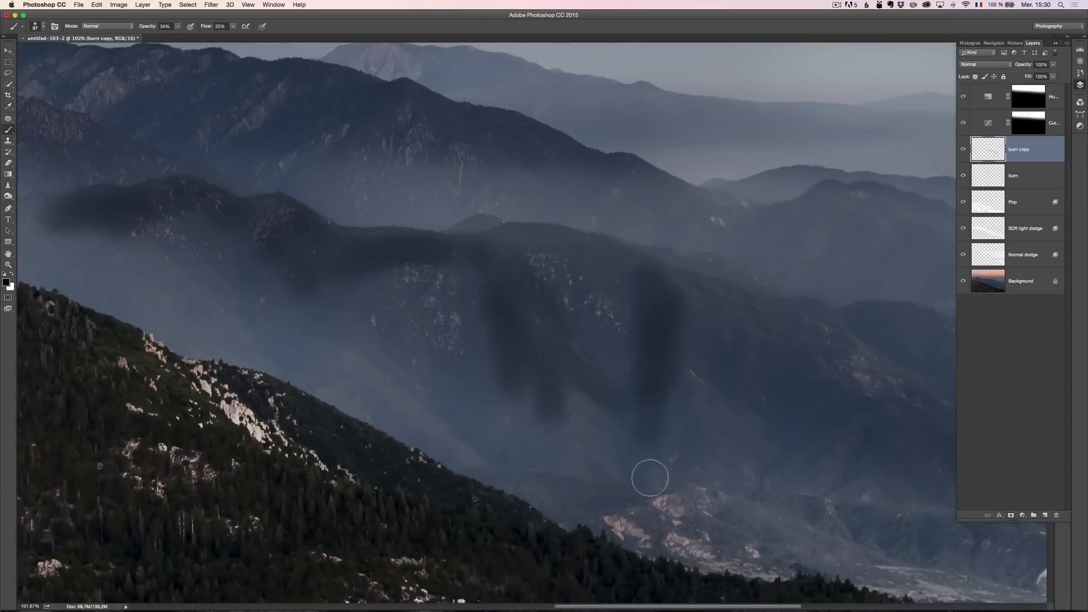
mouse_move(650, 477)
mouse_down()
mouse_move(670, 446)
mouse_move(675, 366)
mouse_move(682, 476)
mouse_up()
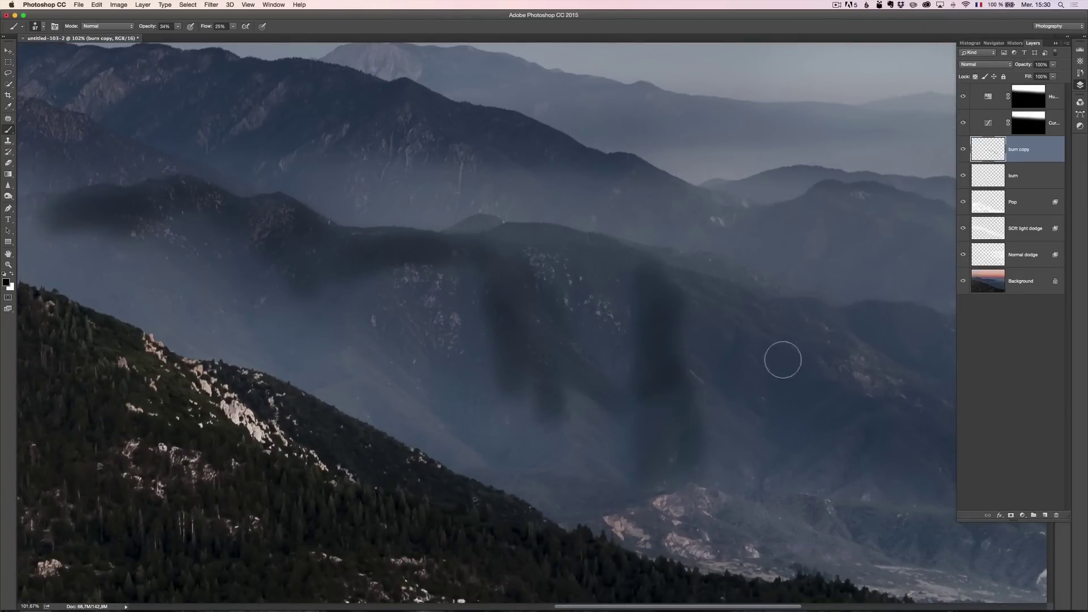
mouse_move(783, 360)
mouse_down()
mouse_move(785, 421)
mouse_move(824, 391)
mouse_move(792, 443)
mouse_move(889, 396)
mouse_up()
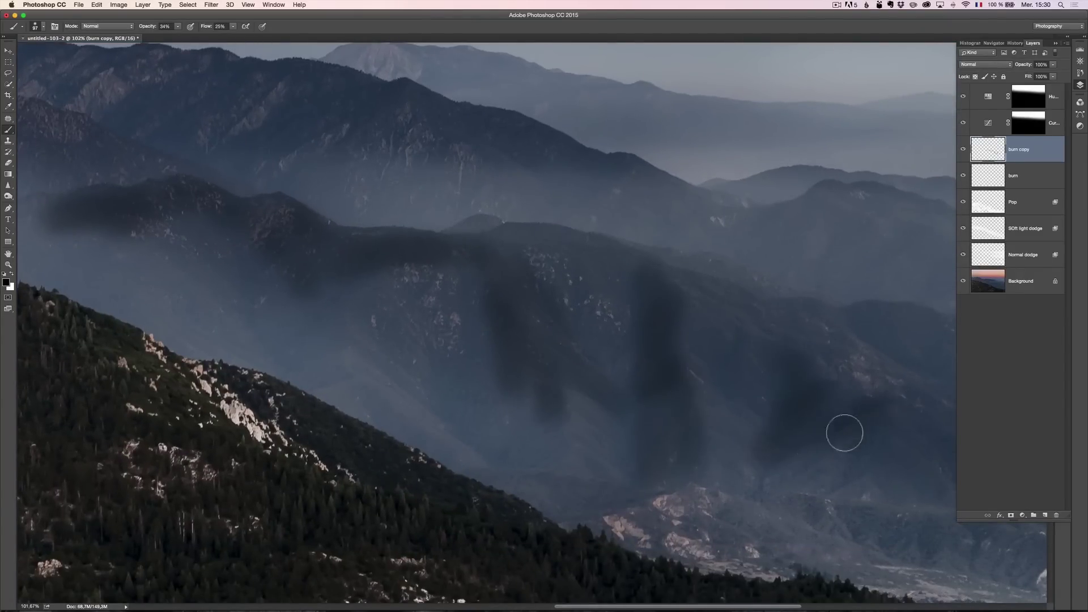
mouse_move(844, 433)
mouse_down()
mouse_move(791, 464)
mouse_move(853, 473)
mouse_up()
mouse_move(850, 382)
mouse_down()
mouse_move(748, 343)
mouse_move(600, 296)
mouse_up()
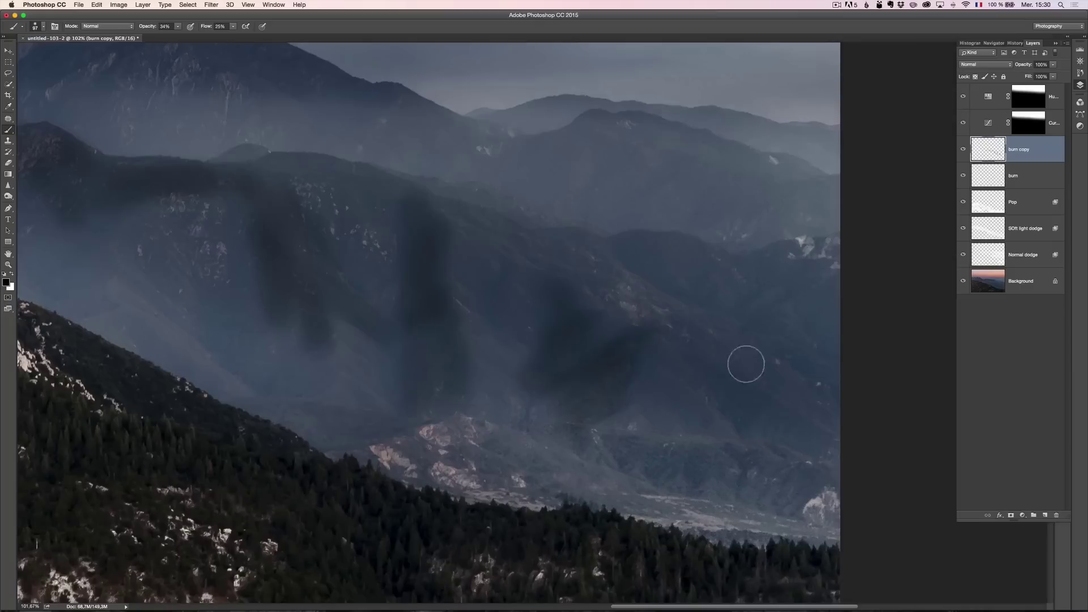
mouse_move(745, 363)
mouse_down()
mouse_move(683, 362)
mouse_move(743, 408)
mouse_move(699, 368)
mouse_move(734, 336)
mouse_up()
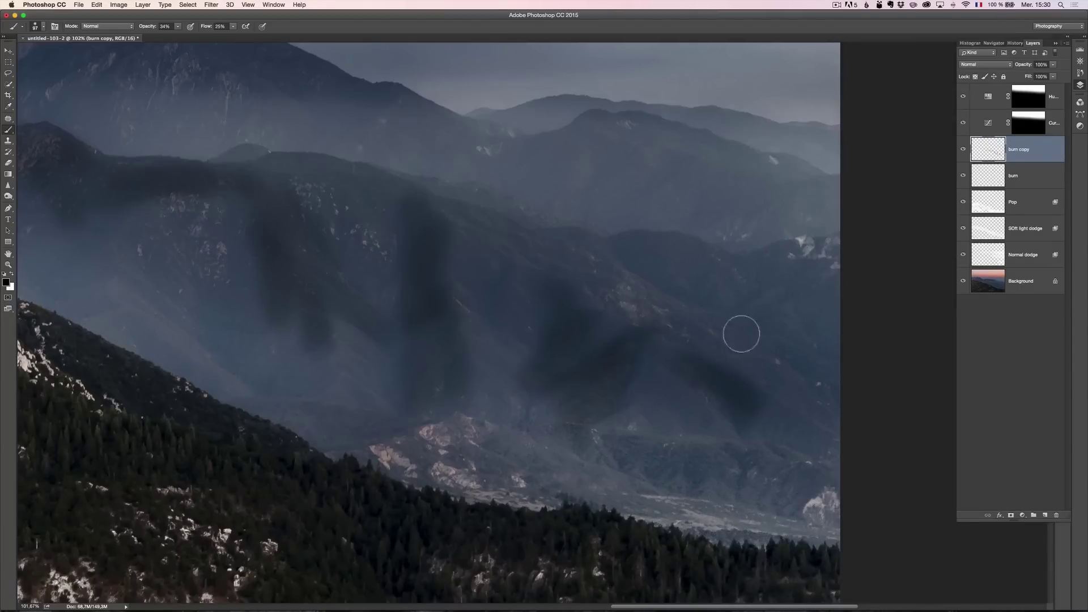
mouse_move(481, 247)
mouse_down()
mouse_move(792, 240)
mouse_move(646, 266)
mouse_up()
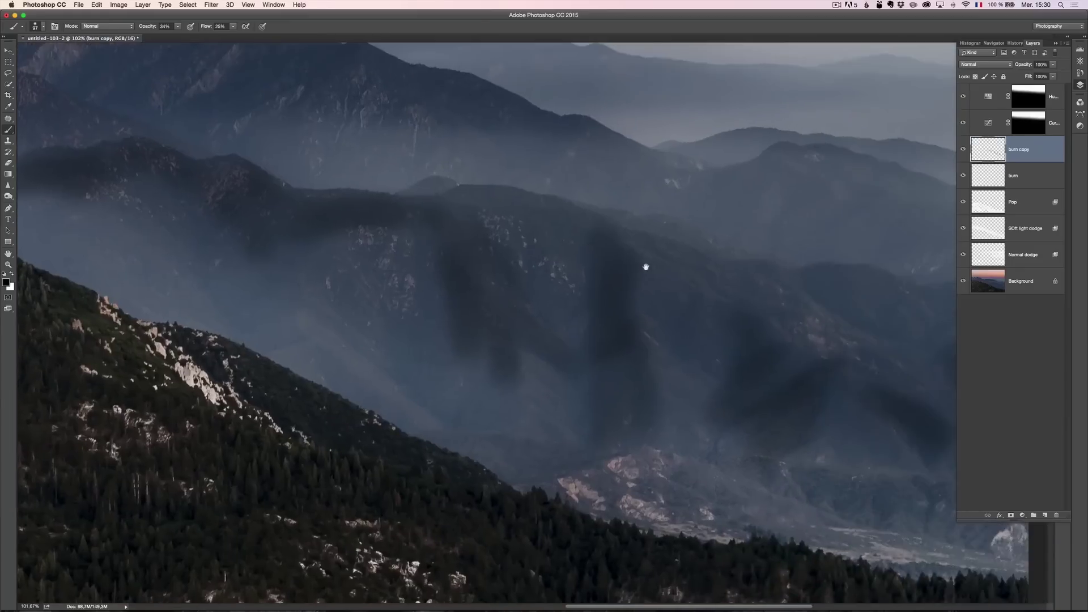
click(986, 64)
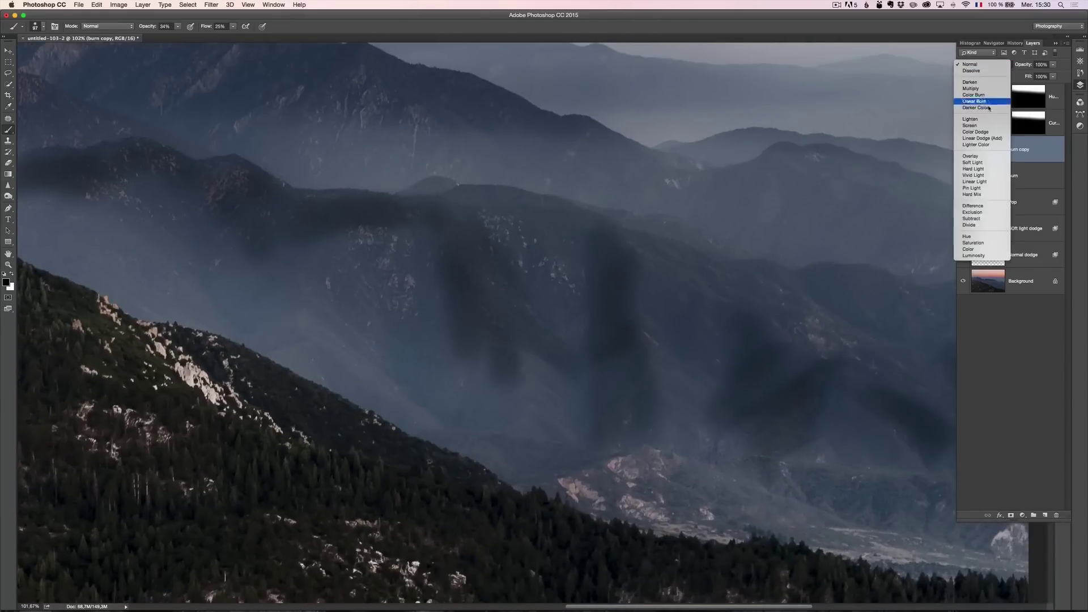
- Set the burn copy layer's blend mode to Soft Light and zoom in to inspect the strokes
click(979, 163)
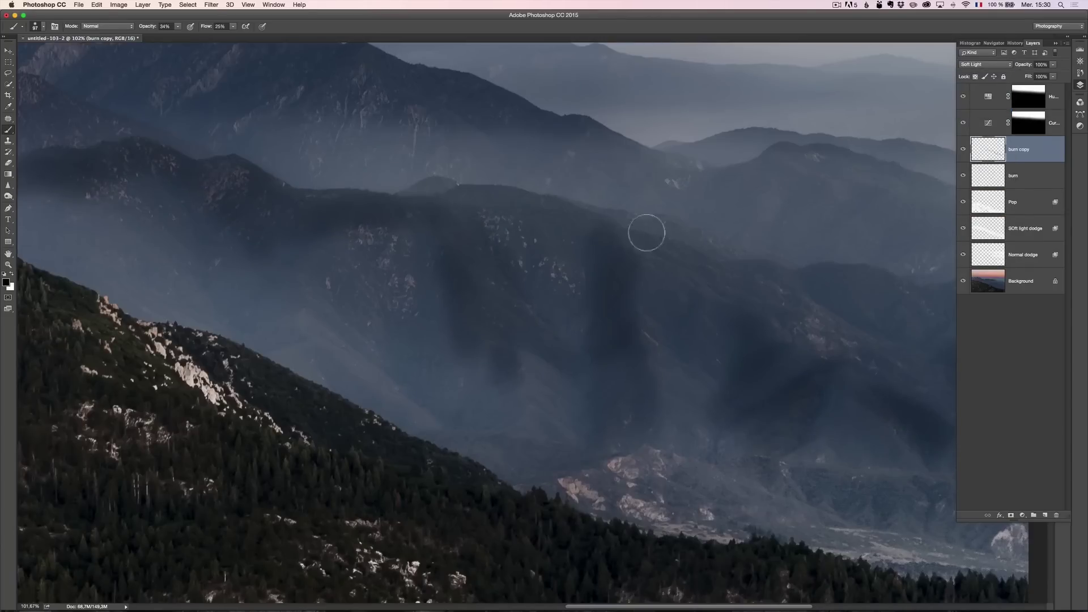
key(z)
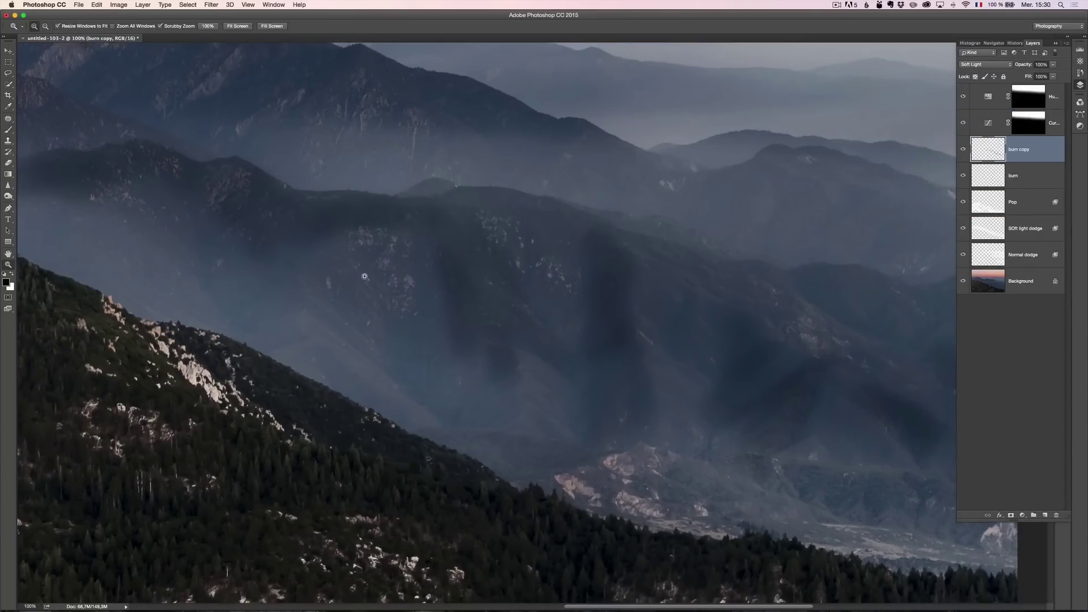
click(389, 277)
alt+click(385, 275)
alt+click(385, 274)
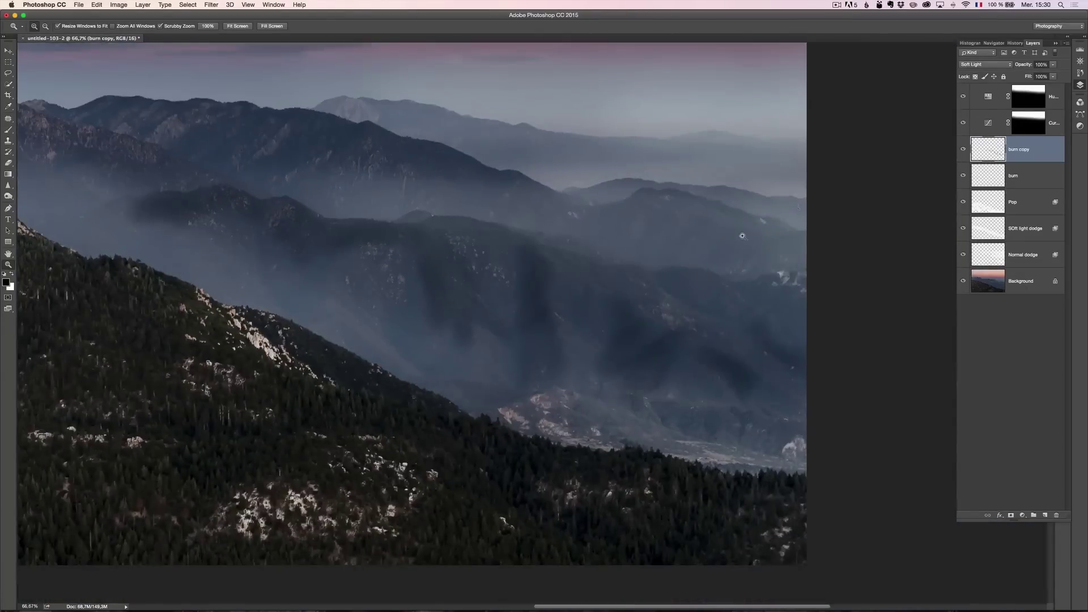
- Split burn copy's Underlying Layer black Blend If slider to 35/110 and apply it
double_click(1035, 150)
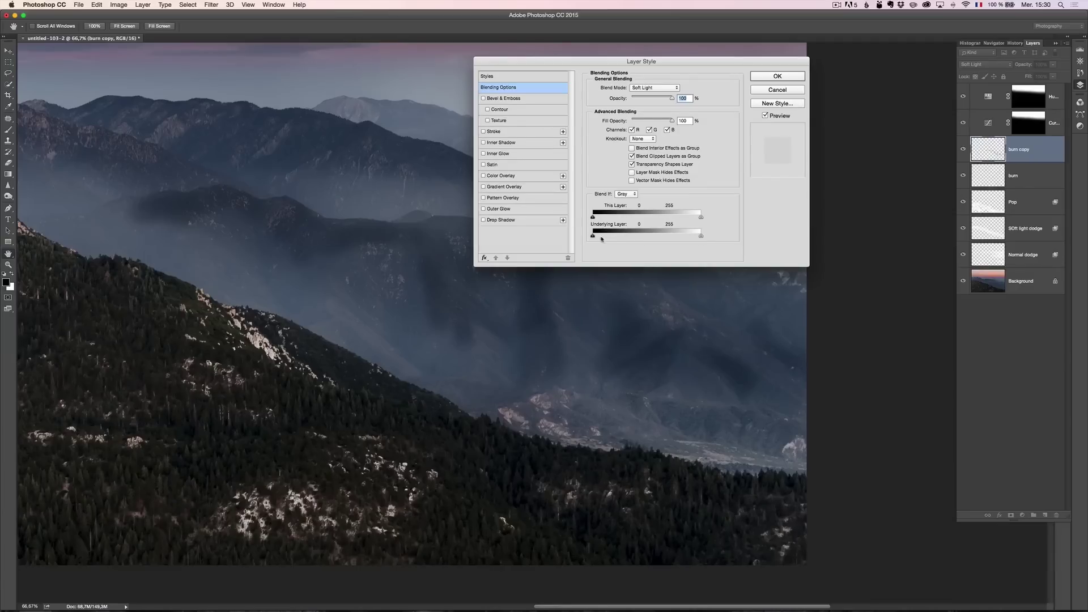
drag(594, 237, 626, 238)
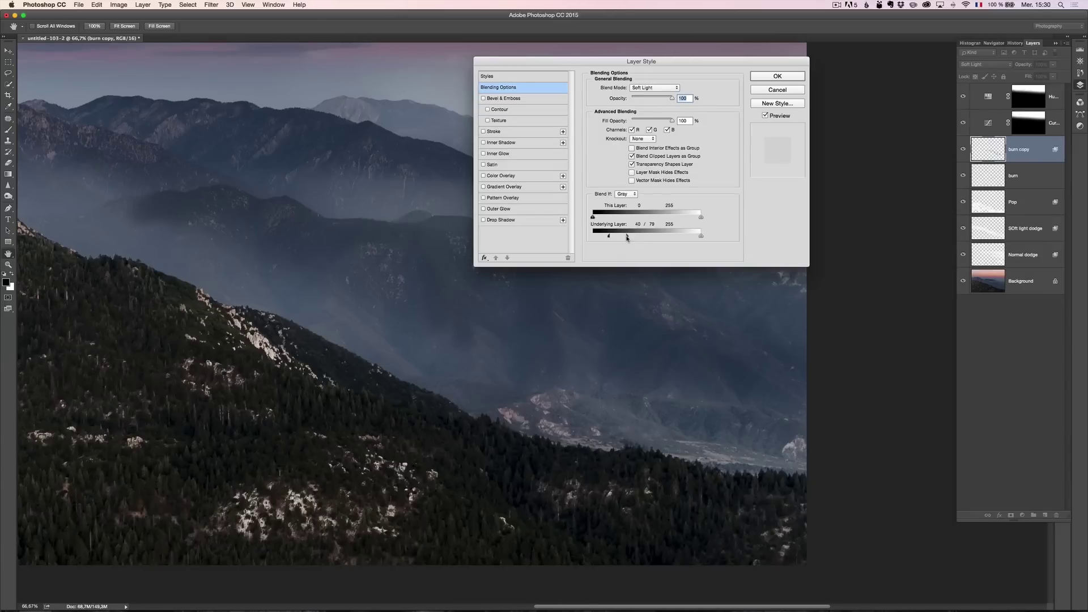
mouse_move(629, 238)
mouse_down()
mouse_move(604, 239)
mouse_move(640, 239)
mouse_up()
click(789, 76)
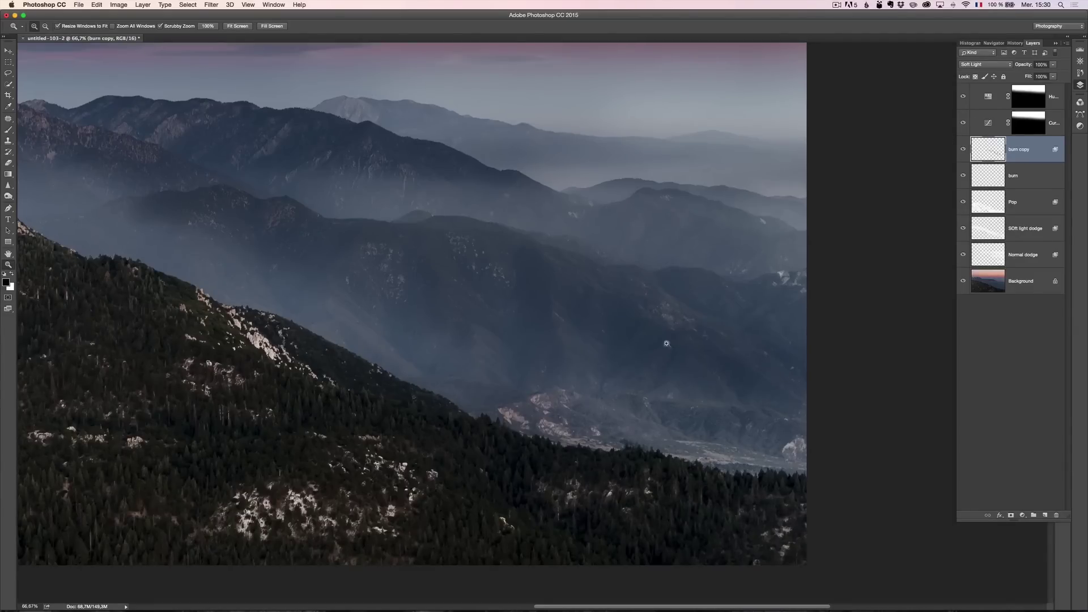
alt+click(478, 336)
- Paint more burn along the middle ridge and the upper-left ridge at 50% zoom
alt+click(340, 330)
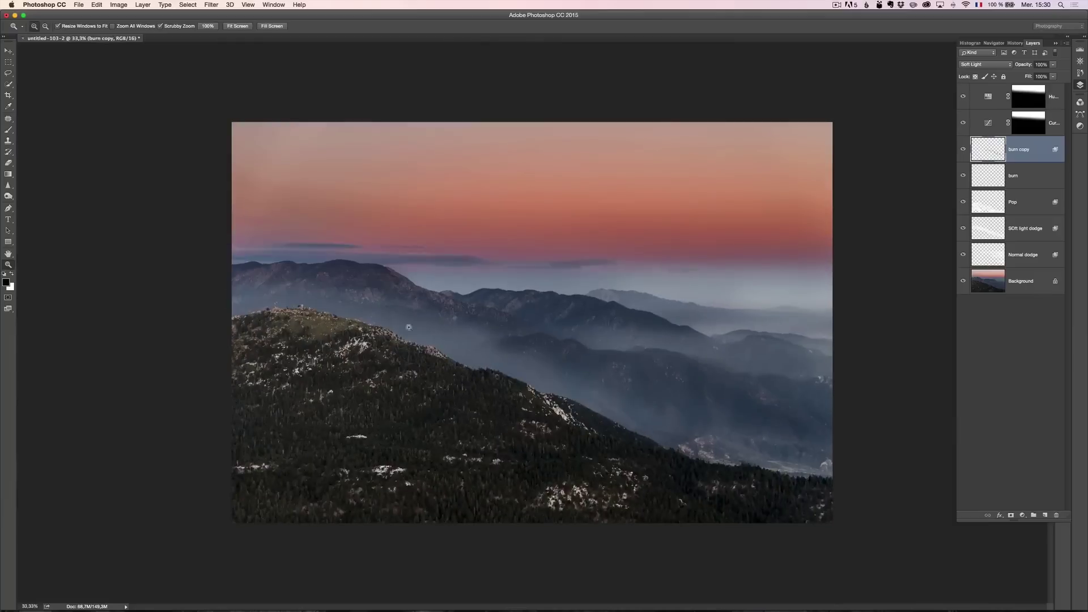
click(506, 328)
key(b)
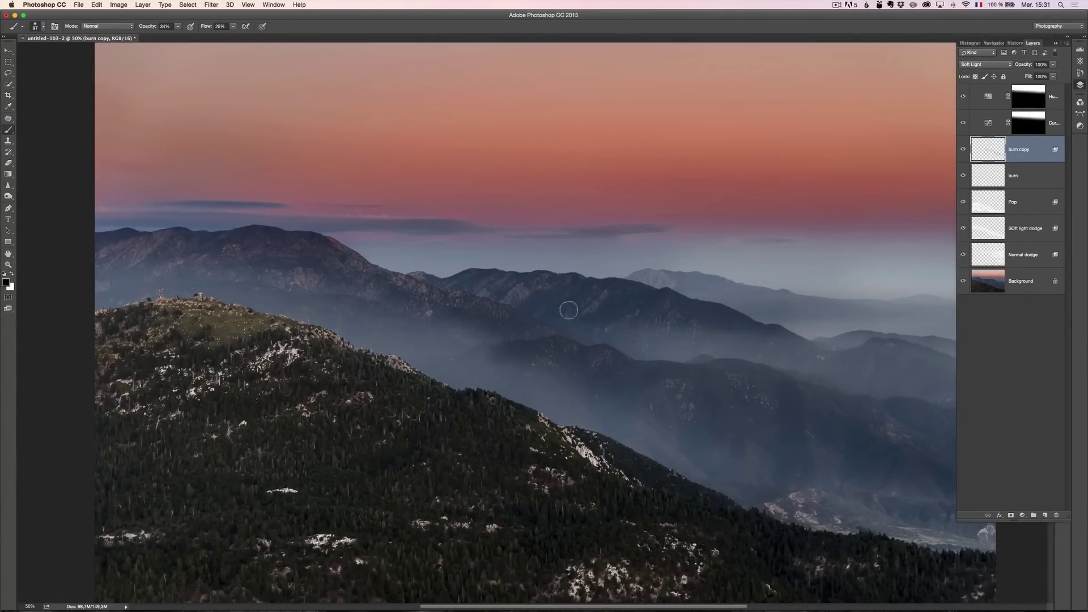
mouse_move(566, 308)
mouse_down()
mouse_move(547, 297)
mouse_move(561, 308)
mouse_up()
drag(769, 345, 506, 252)
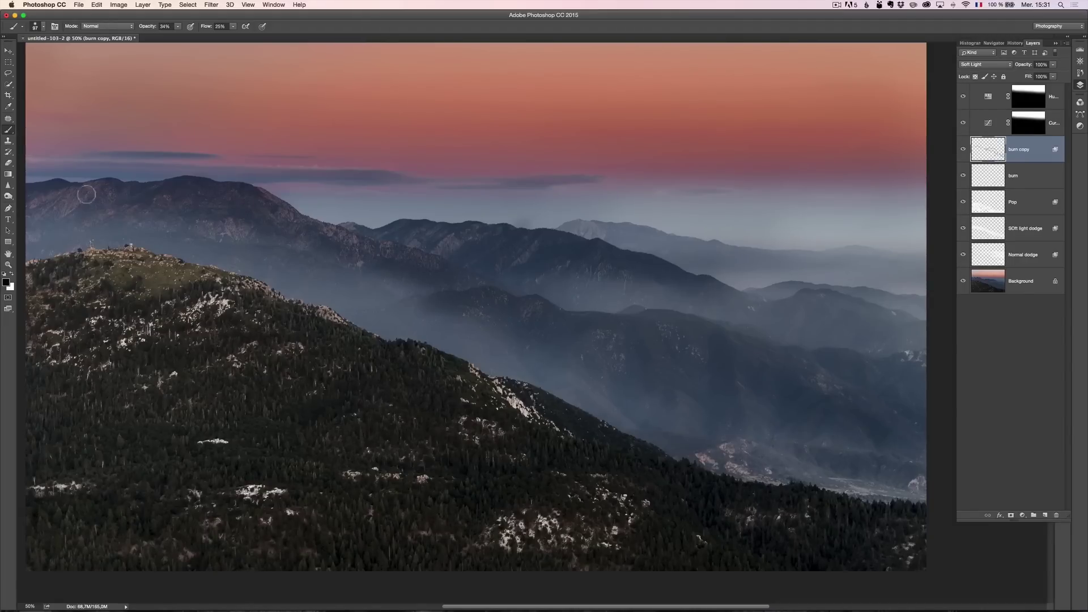
mouse_move(87, 195)
mouse_down()
mouse_move(16, 201)
mouse_move(101, 201)
mouse_up()
- Zoom out to the whole image and lower burn copy's opacity to 79%
key(z)
mouse_move(566, 357)
mouse_down()
mouse_move(530, 352)
mouse_move(564, 351)
mouse_up()
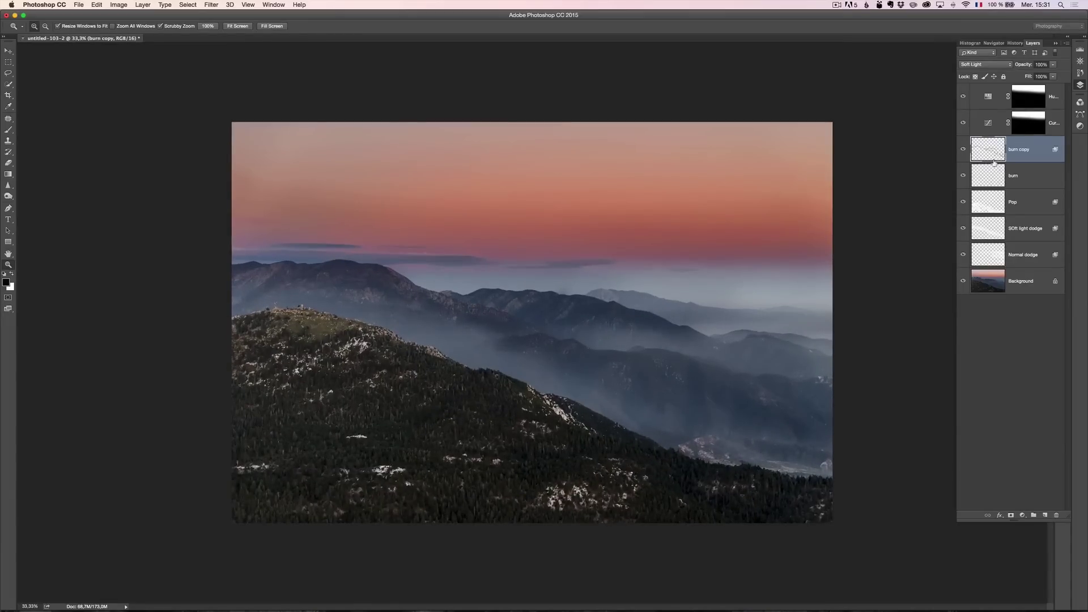
drag(1027, 68, 1013, 67)
click(999, 93)
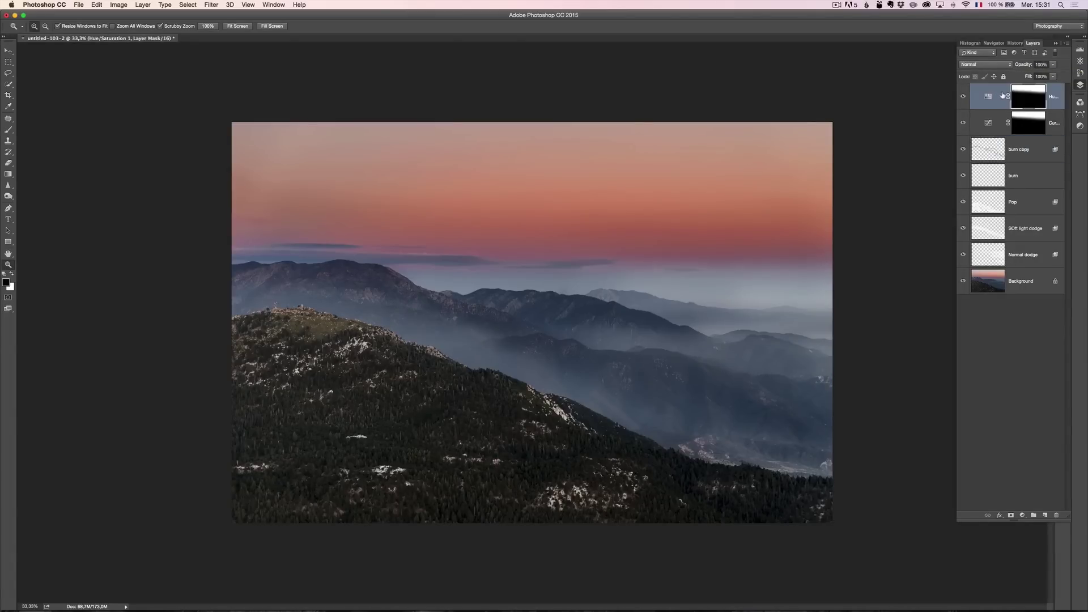
- Group the Hue/Saturation through Normal dodge layers and name the group 'D and G'
shift+click(1030, 257)
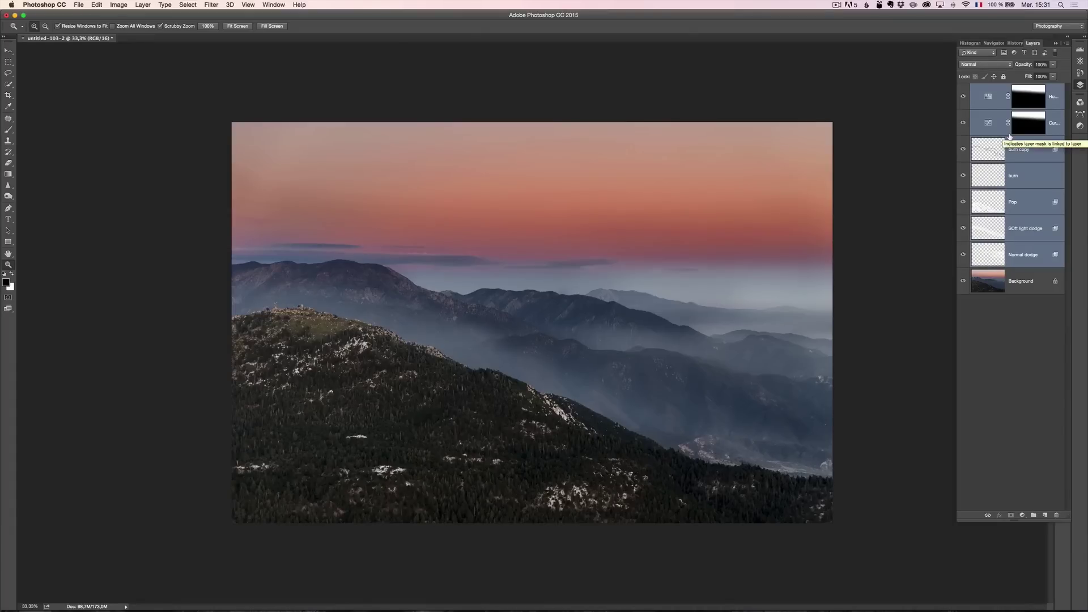
key(super+g)
double_click(994, 88)
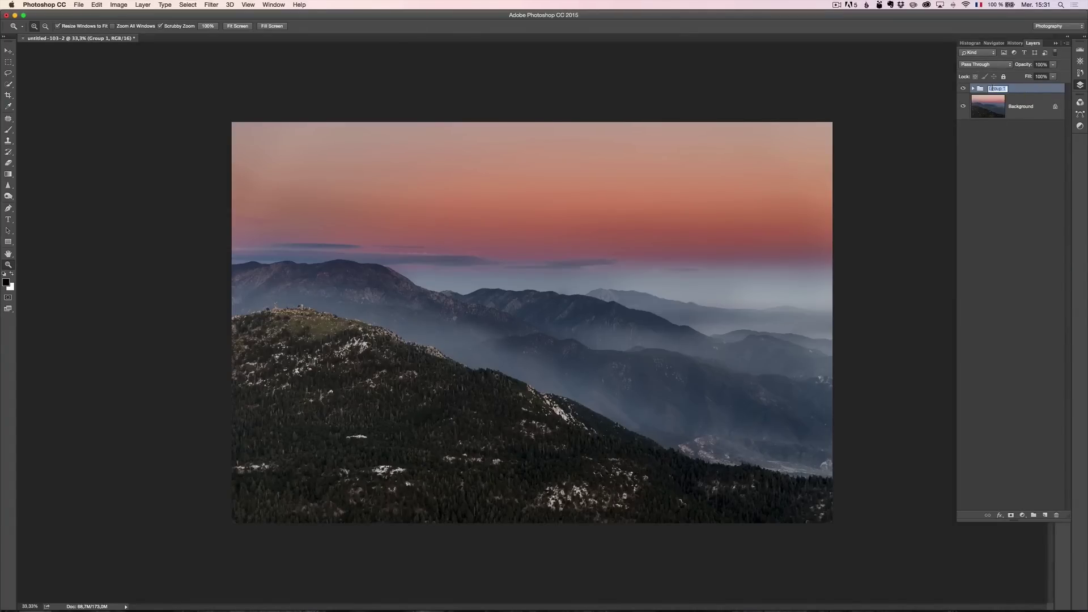
text(D and G)
key(Return)
- Toggle the D and G group's visibility to compare before and after, then view full screen
click(963, 89)
click(963, 89)
click(962, 89)
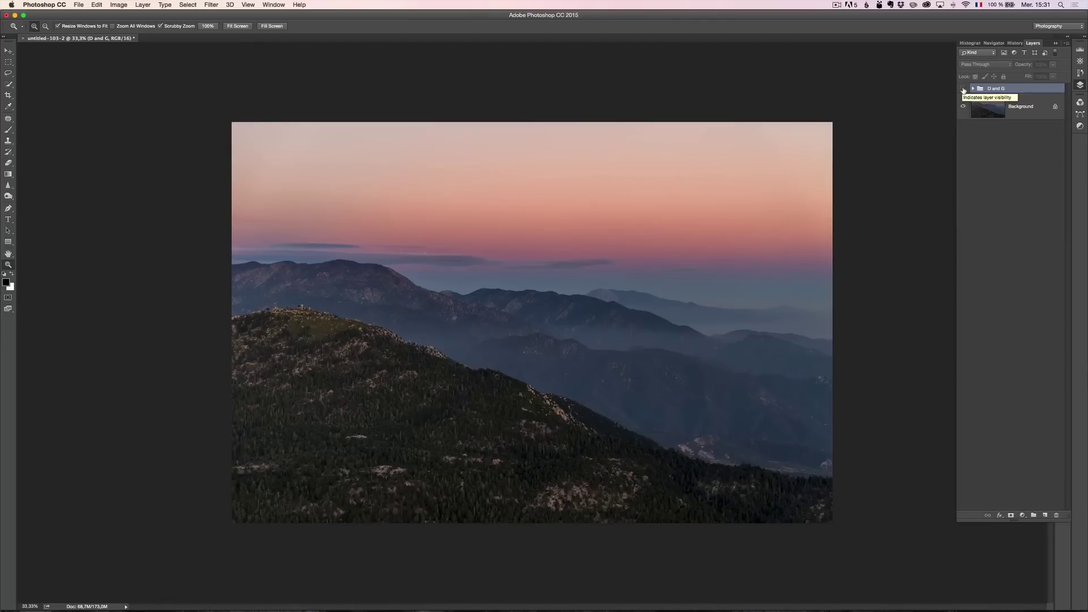
click(963, 89)
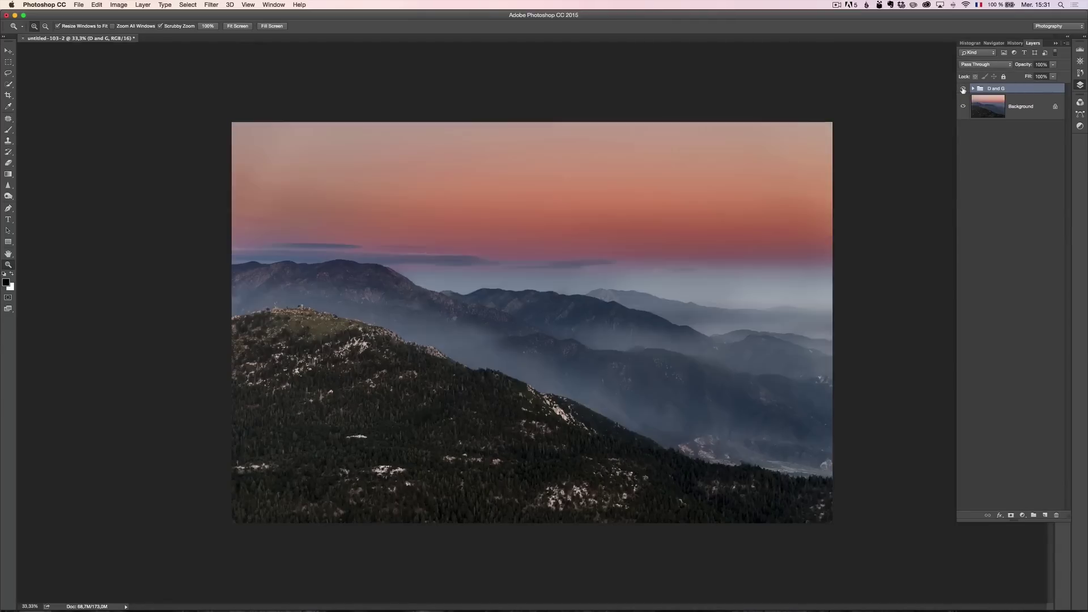
click(963, 89)
click(963, 89)
key(f)
click(425, 294)
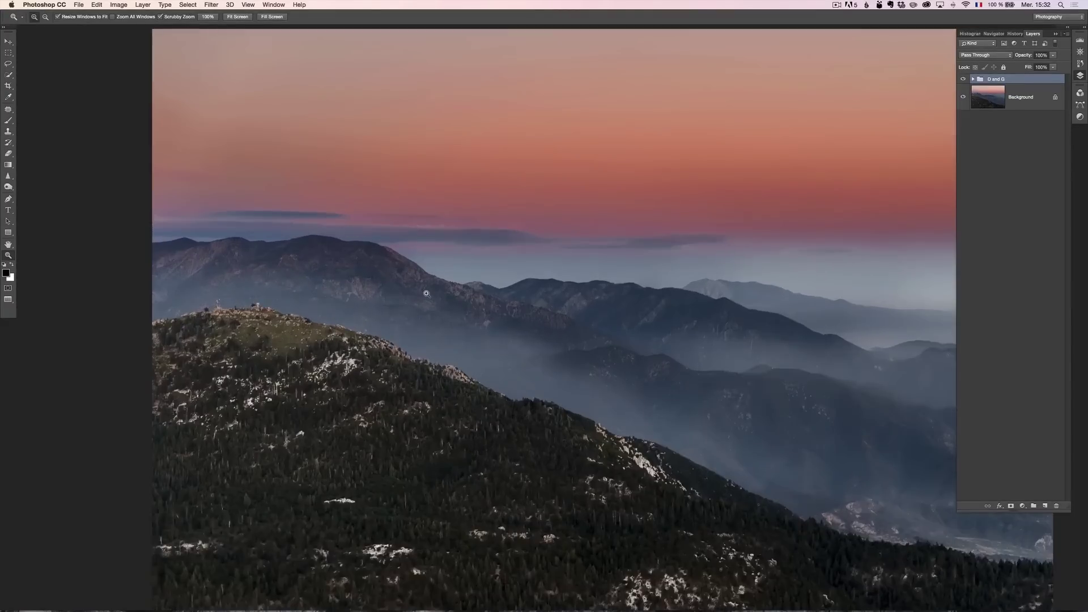